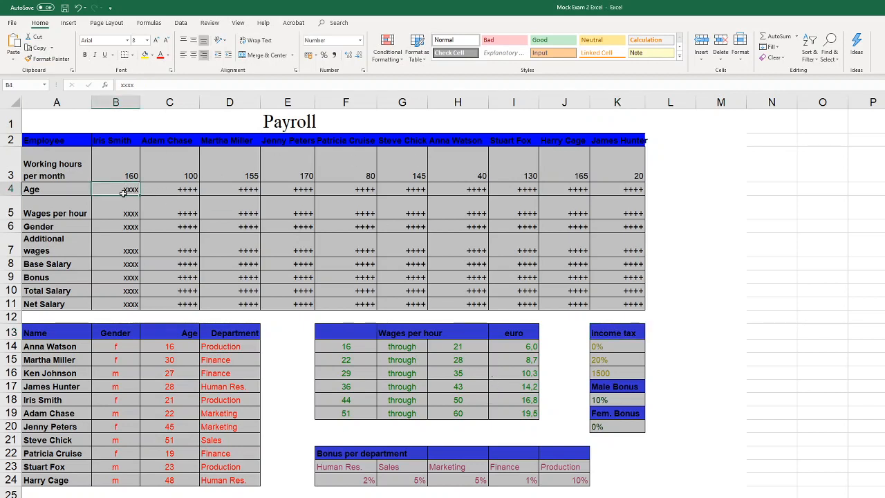
Fill the header cells A2:K2 of the payroll table and A13:D13 of the employee table with yellow
click(120, 140)
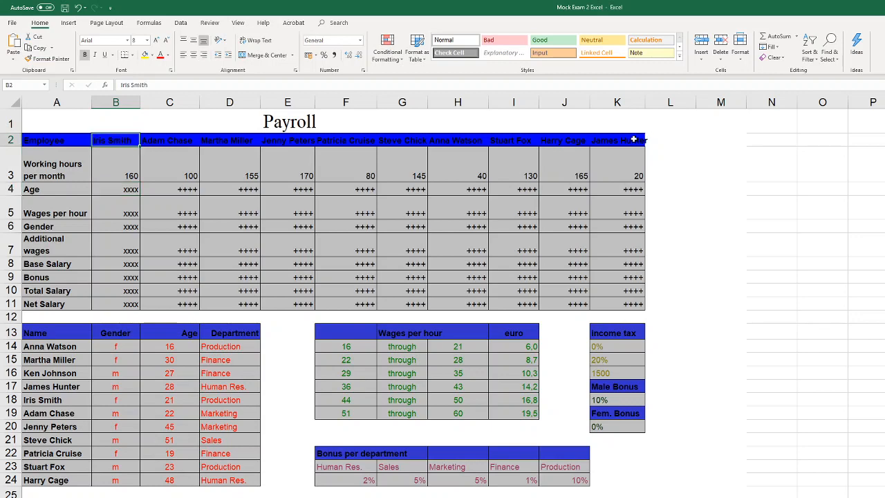
drag(633, 140, 57, 142)
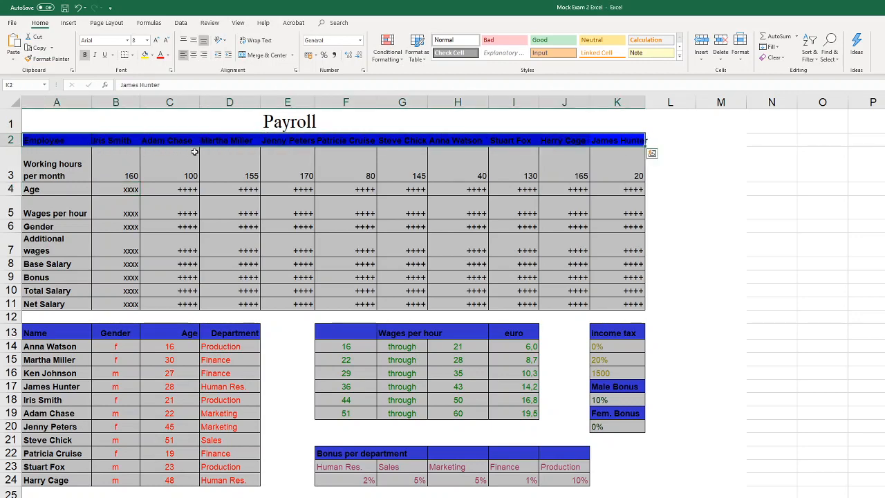
click(145, 56)
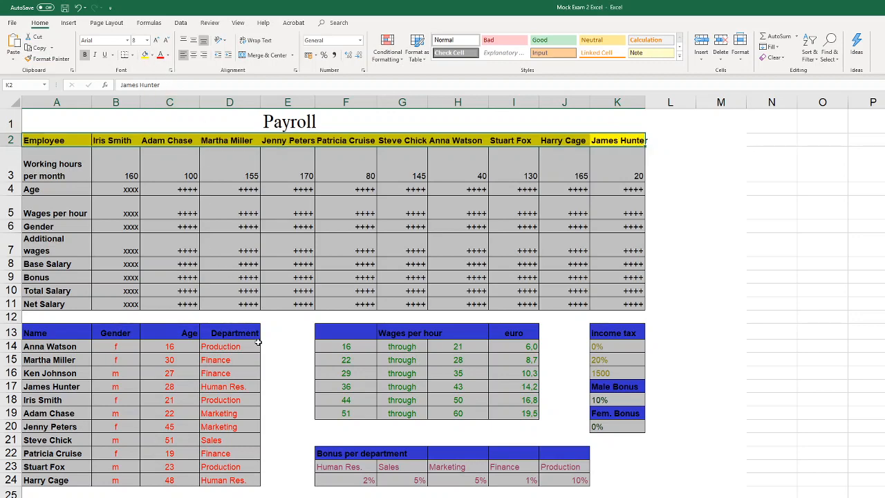
drag(256, 337, 44, 331)
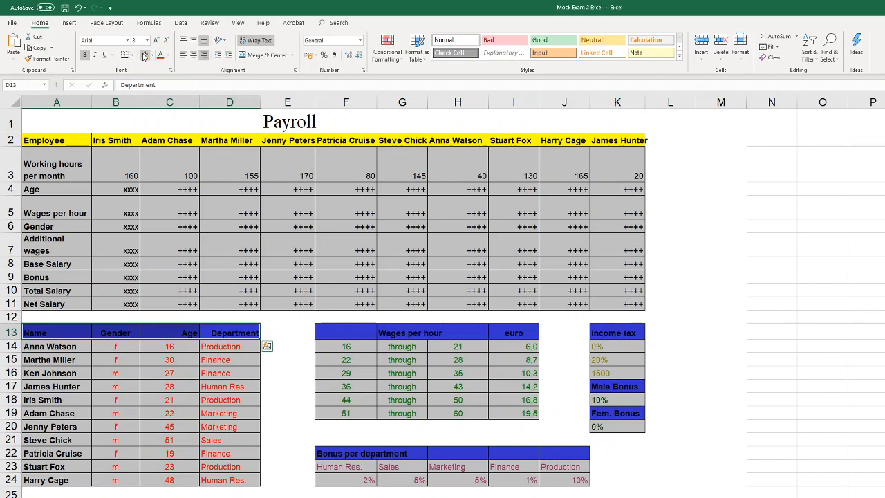
click(146, 56)
Fill the Wages per hour header F13:I13 and the Bonus per department header F22:J22 with yellow
drag(529, 334, 346, 333)
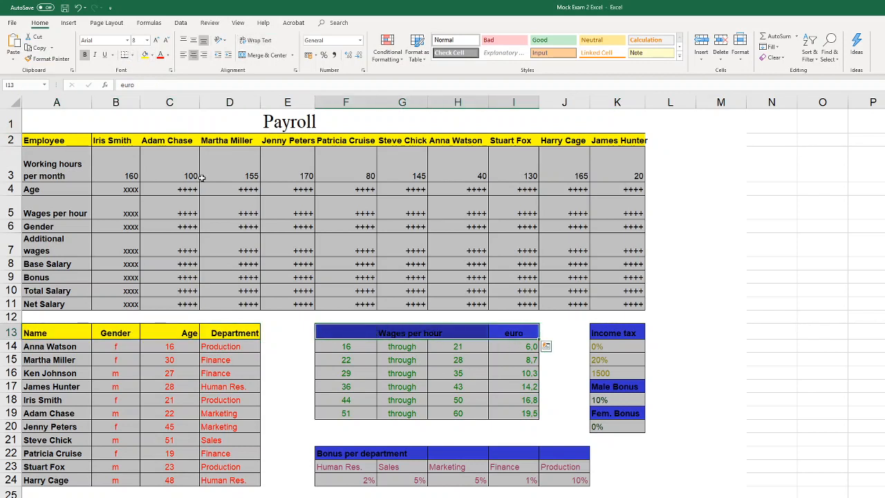
click(145, 56)
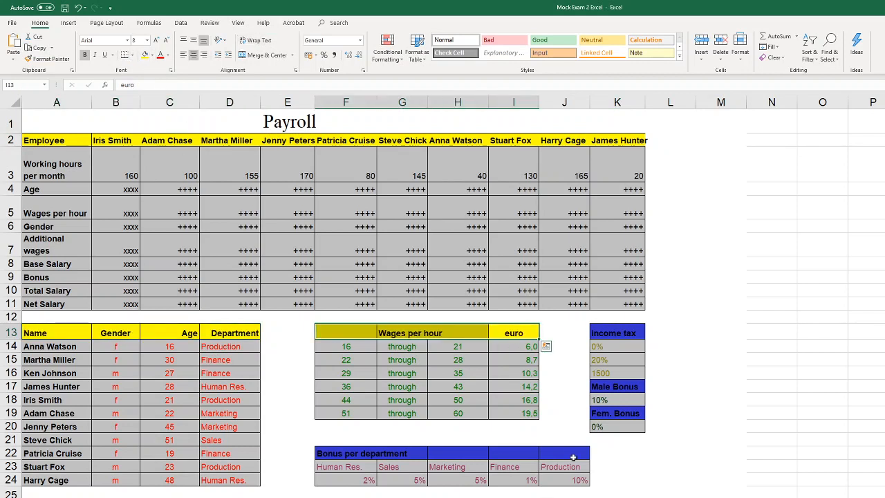
drag(554, 454, 345, 453)
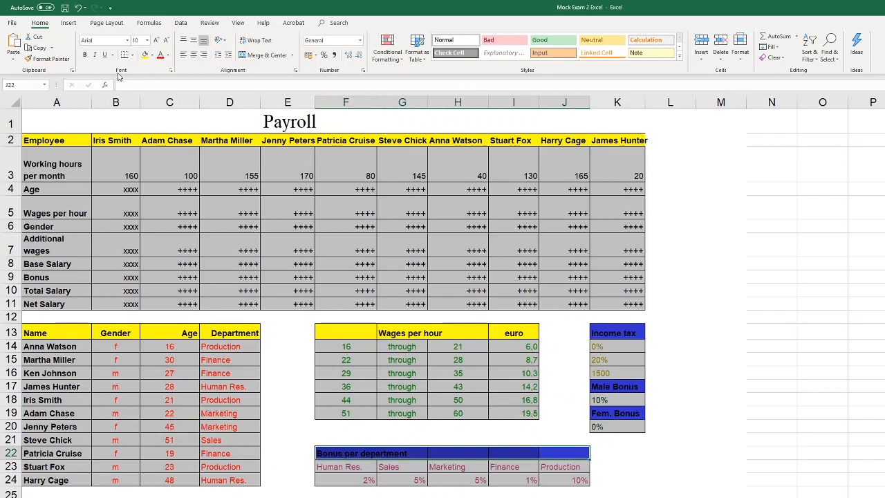
click(145, 56)
Fill the Income tax, Male Bonus and Fem. Bonus header cells K13, K17 and K19 with yellow
click(632, 333)
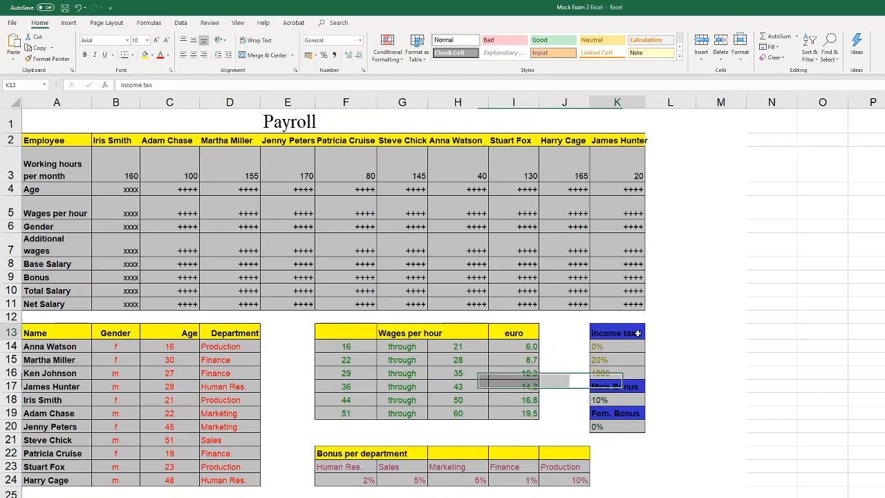
click(145, 56)
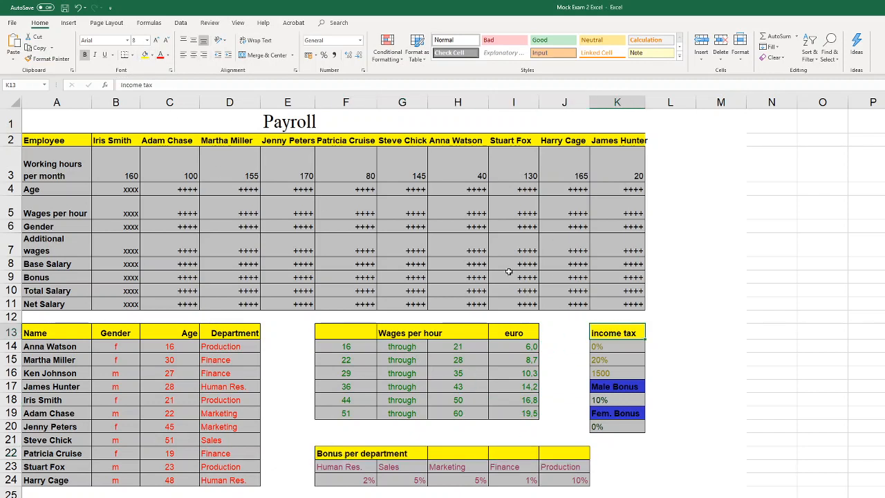
click(635, 391)
click(145, 56)
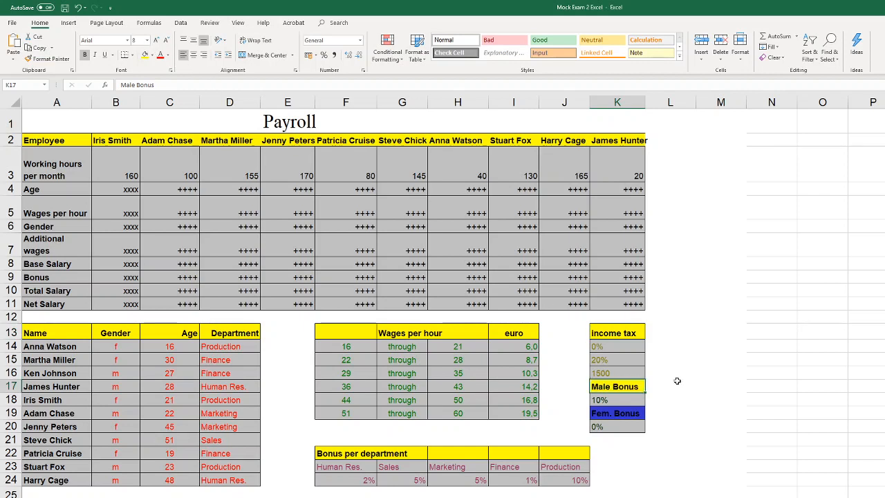
click(637, 413)
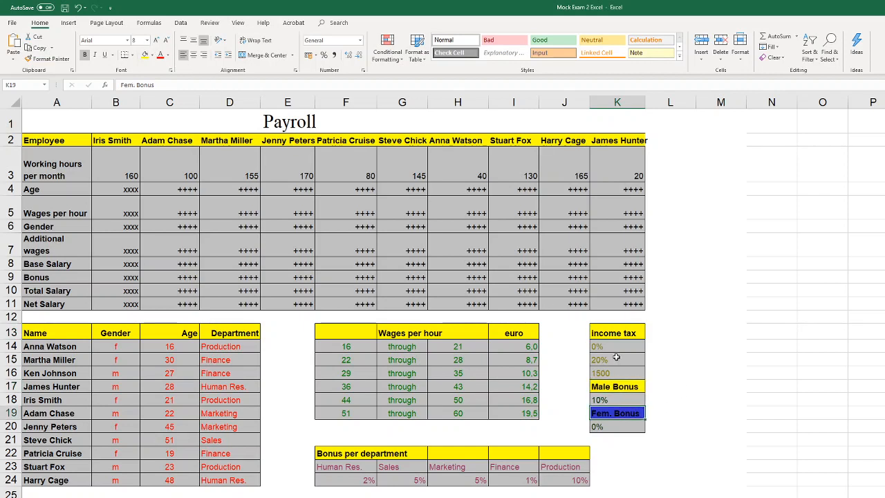
click(145, 56)
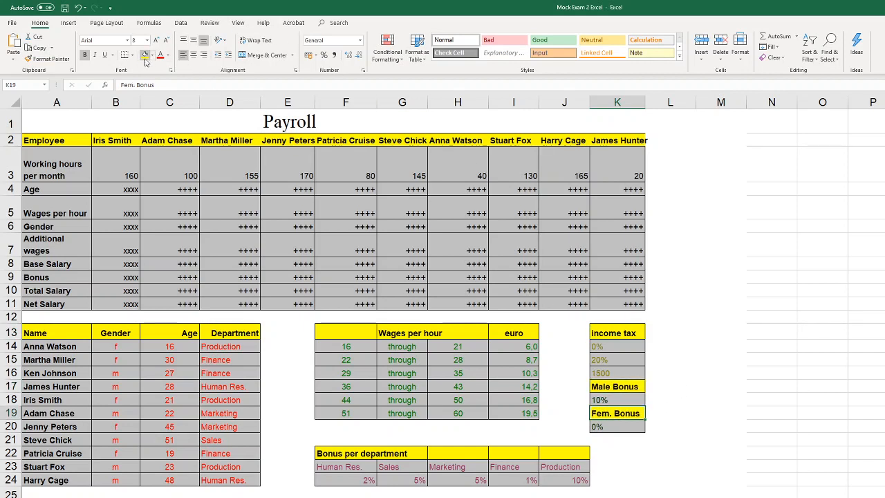
Examine the payroll rows for hours, age and wages, and the names and ages in the employee table A13:D24
click(126, 180)
click(66, 169)
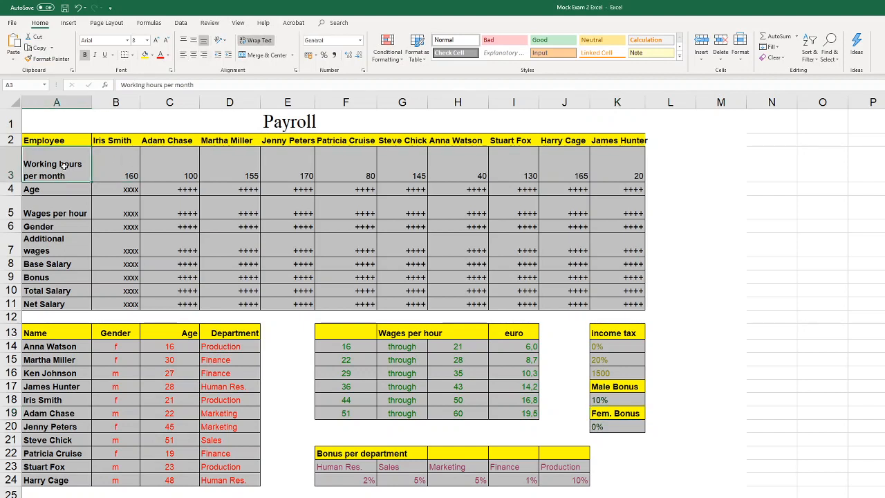
click(17, 166)
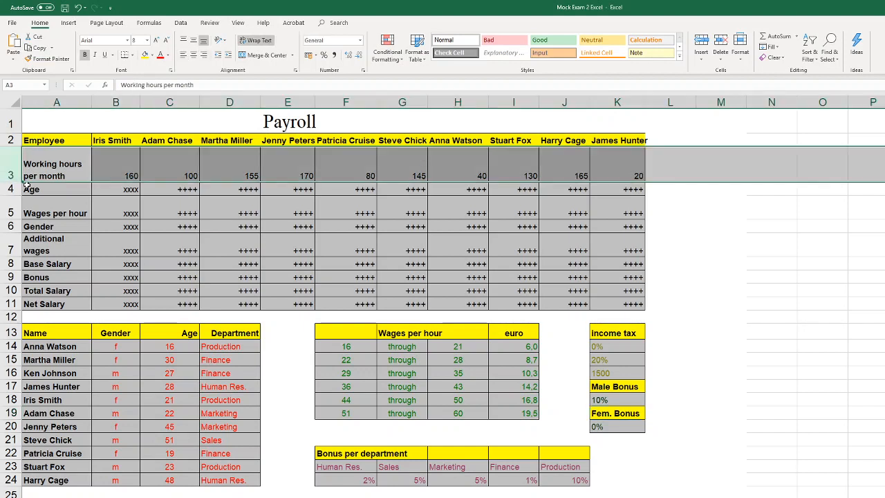
click(15, 190)
click(14, 201)
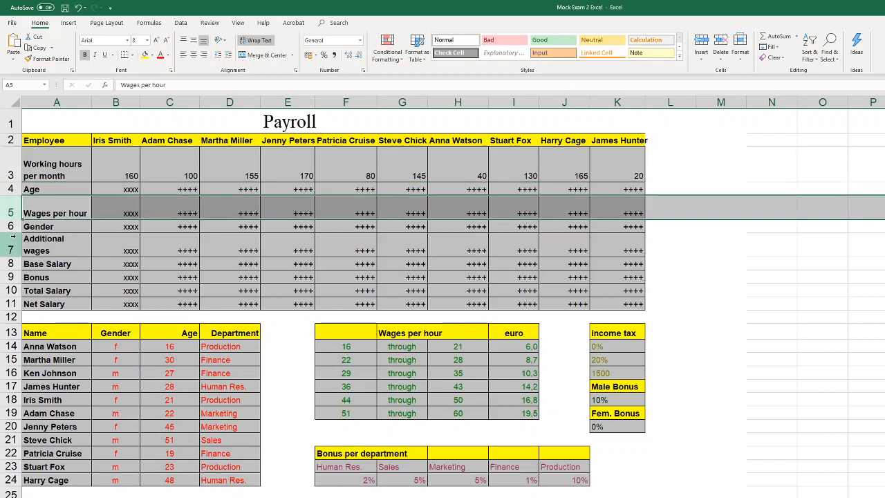
click(12, 245)
click(109, 190)
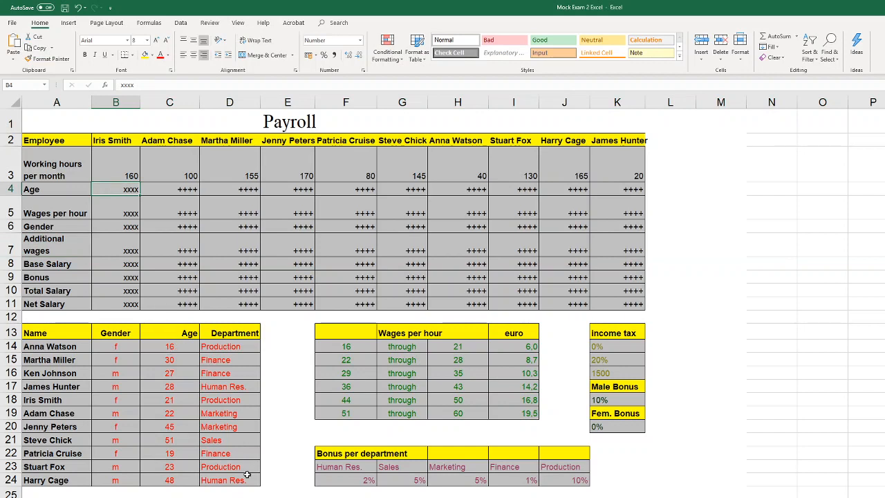
drag(248, 477, 239, 427)
drag(159, 363, 61, 331)
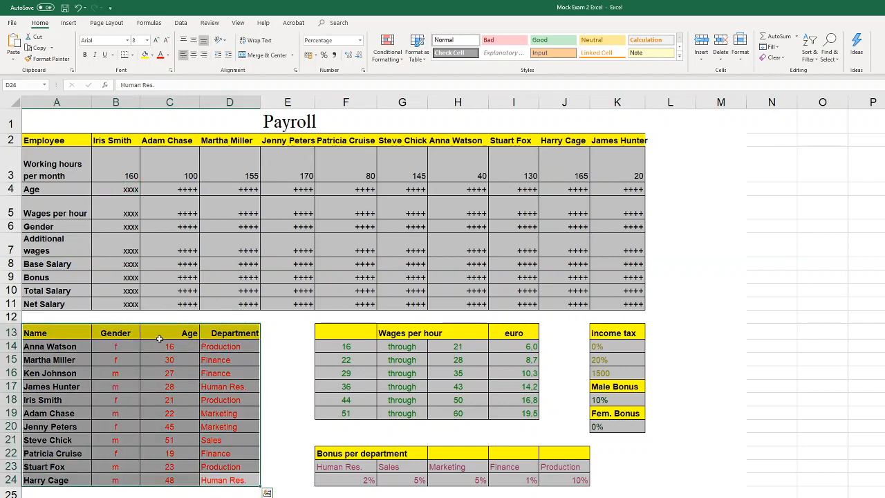
click(170, 351)
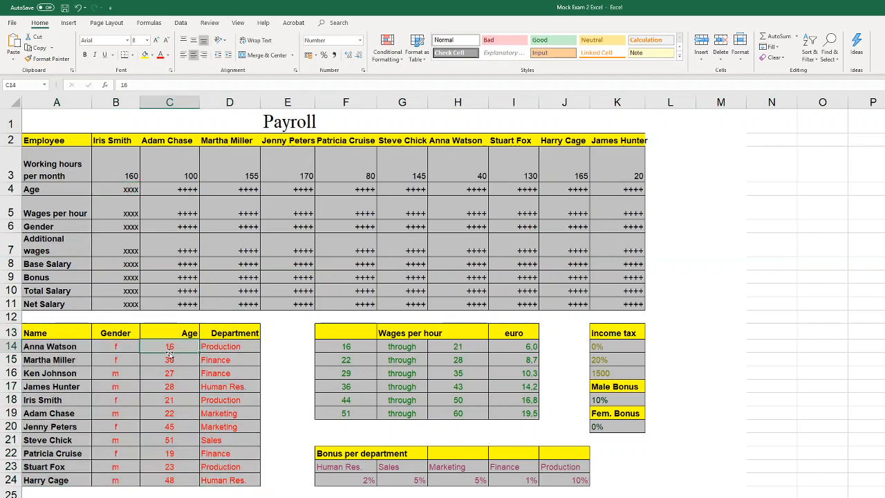
click(57, 346)
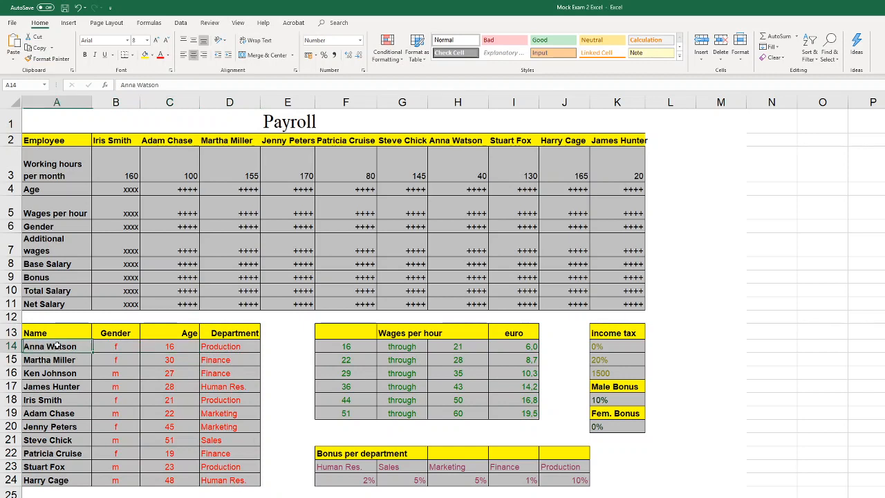
click(167, 346)
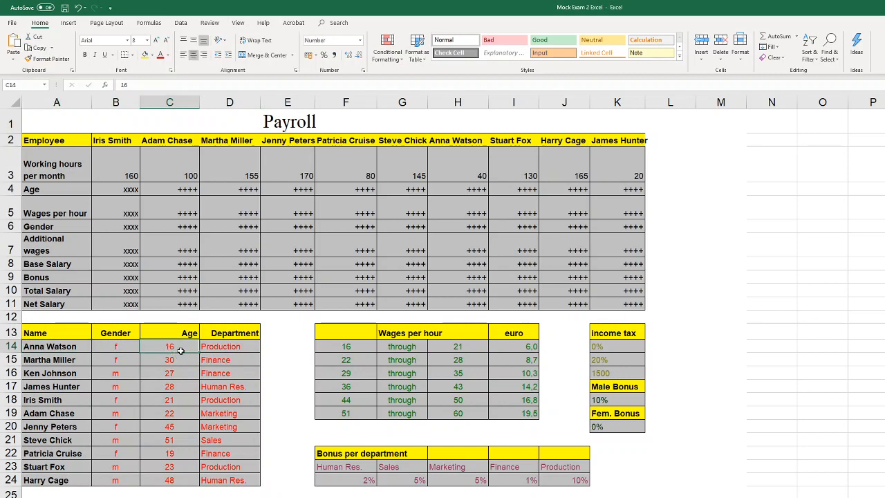
Start a VLOOKUP formula in the Age cell B4 with the employee name in B2 as the lookup value
click(130, 191)
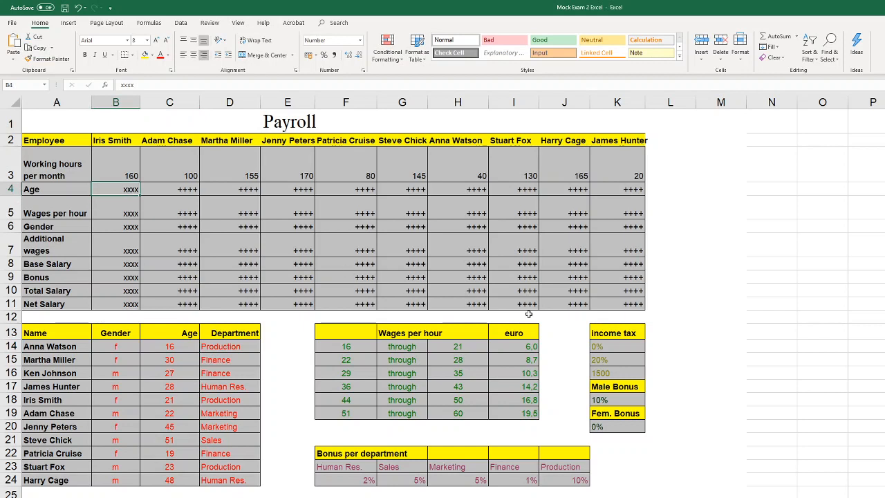
text(=)
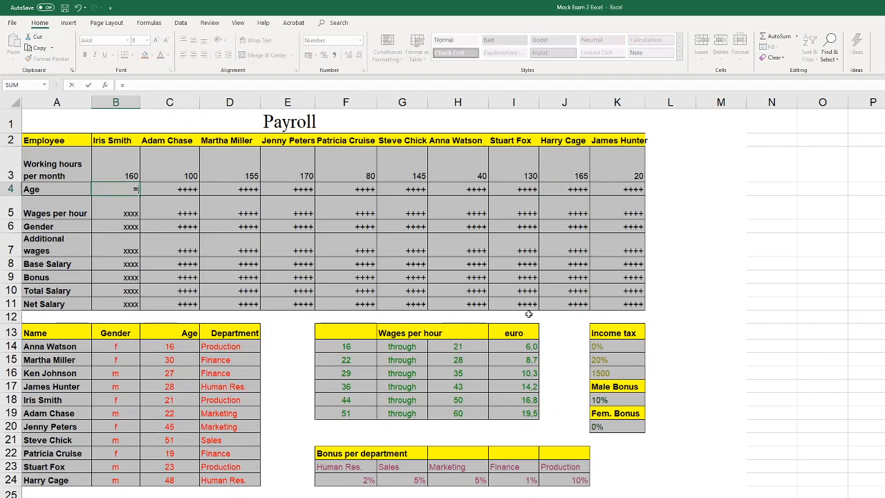
text(vlo)
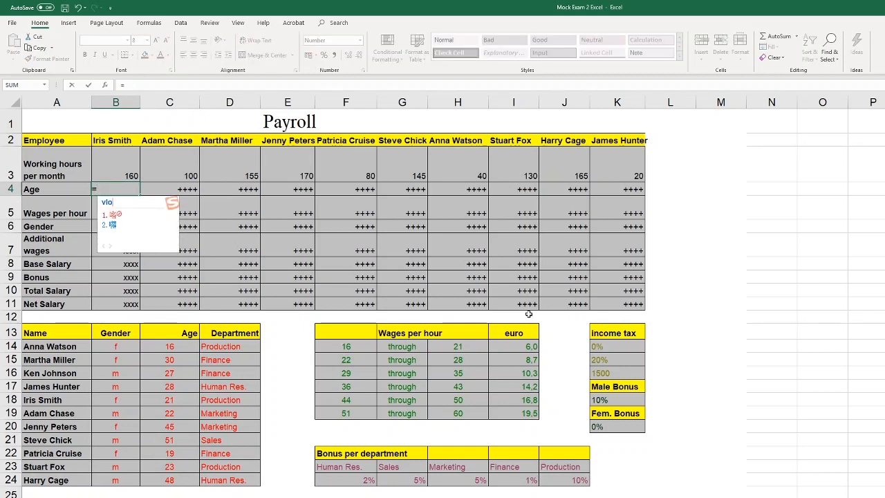
key(Return)
text(ok)
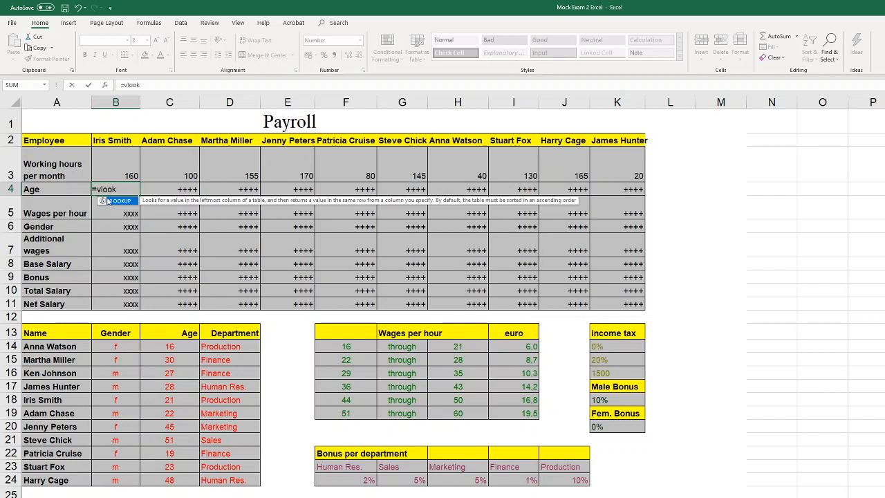
key(Return)
double_click(129, 191)
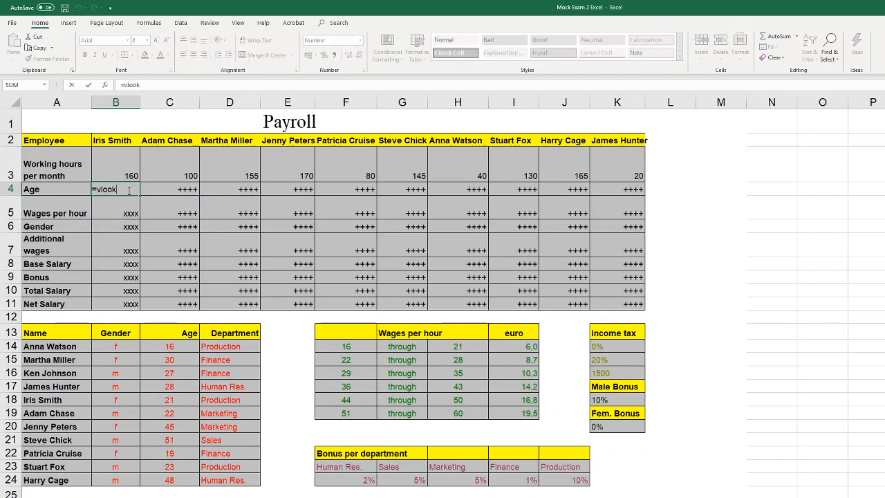
text(up)
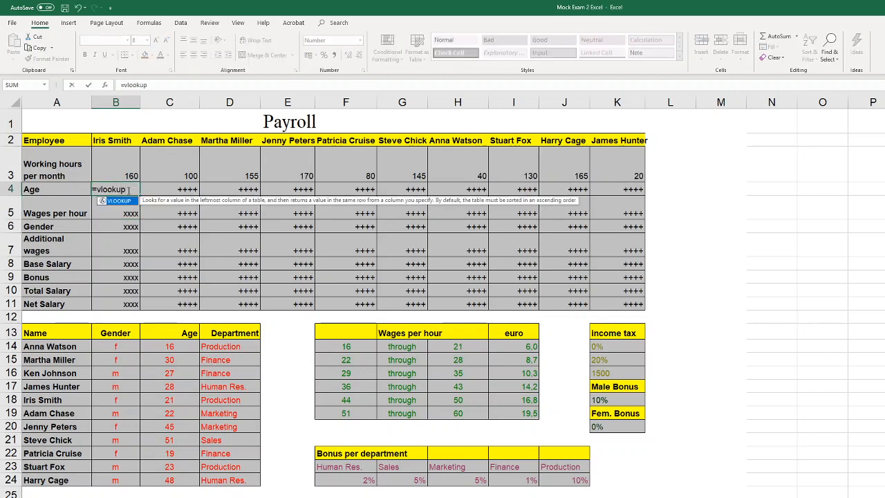
text(()
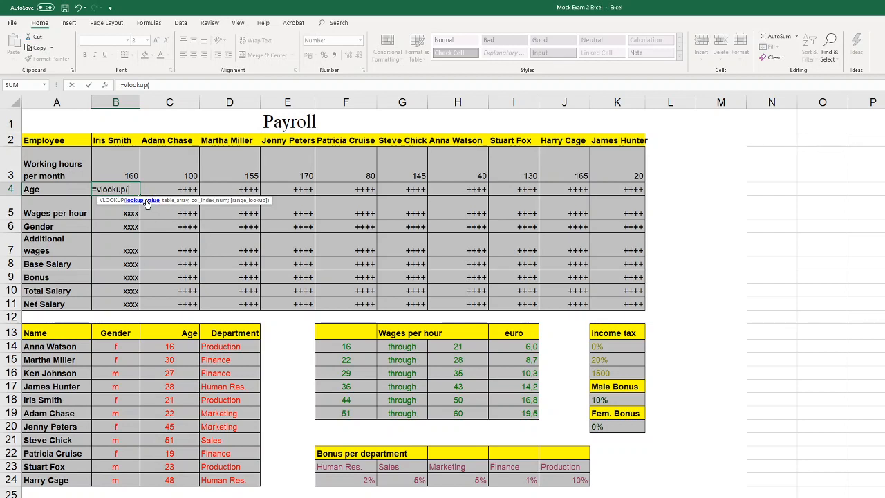
click(123, 136)
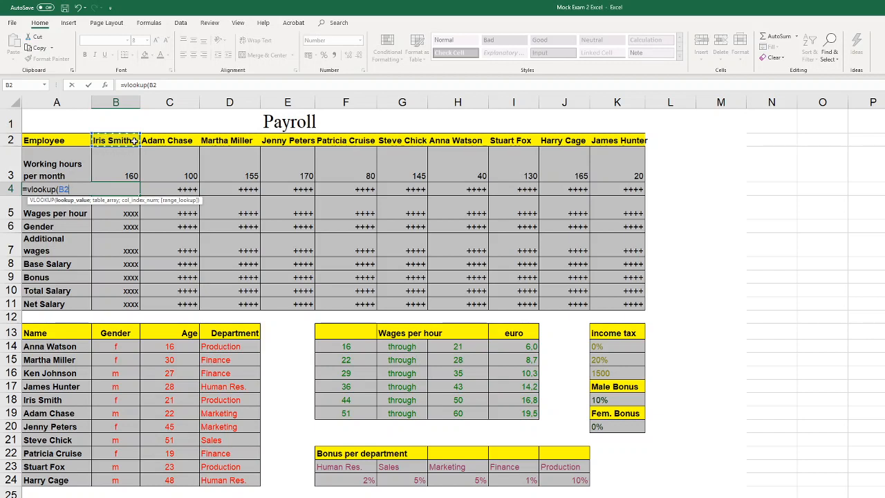
text(;)
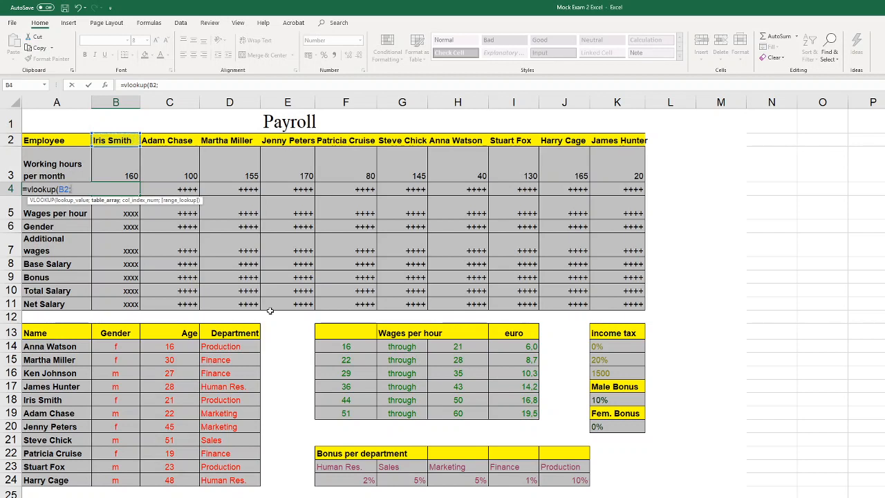
Complete the VLOOKUP in B4 with table range A14:D24, column index 3 and FALSE for an exact match
drag(69, 347, 153, 481)
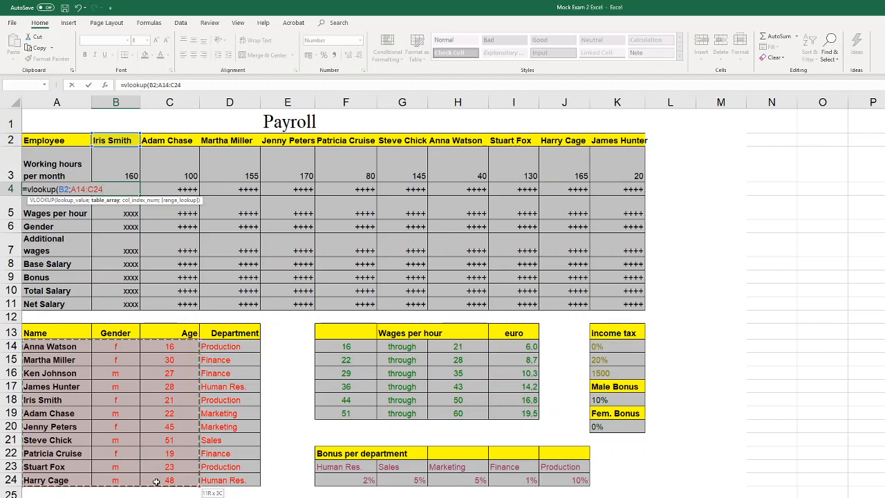
drag(169, 480, 220, 480)
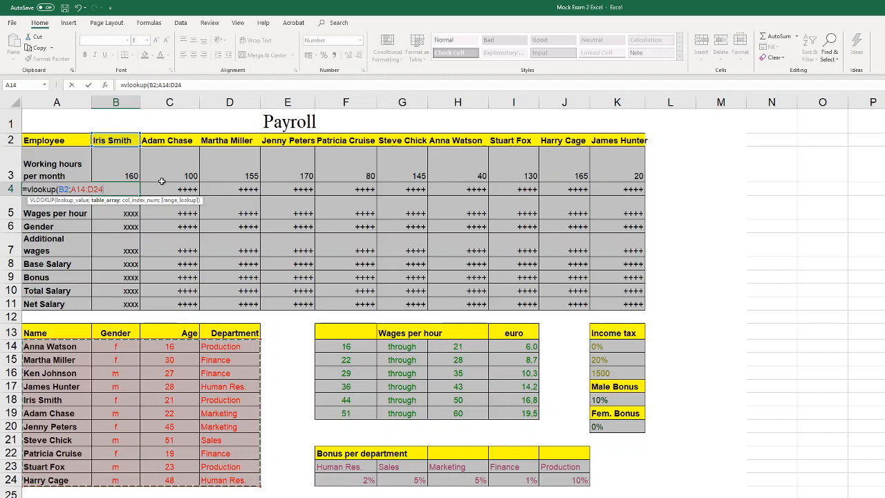
text(;)
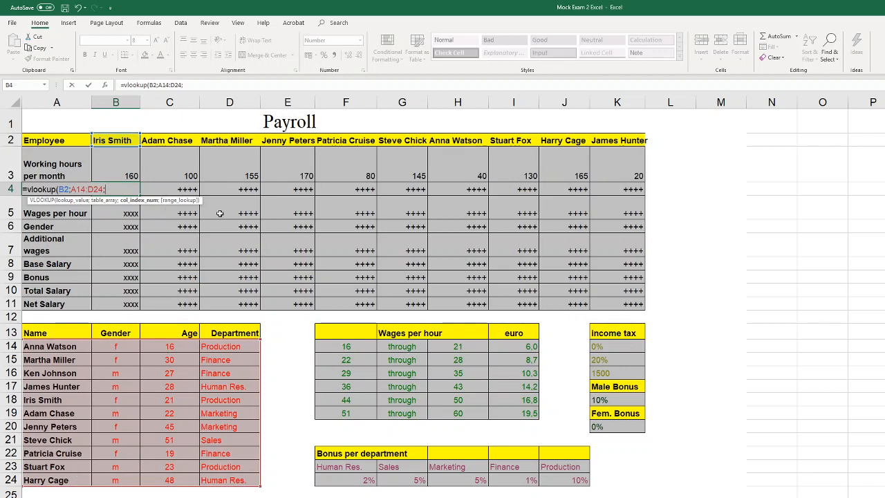
text(;)
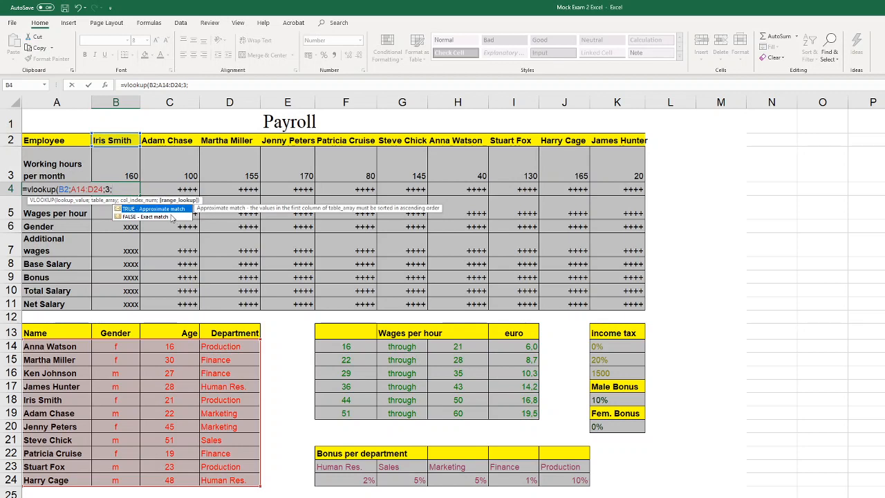
click(168, 219)
double_click(172, 217)
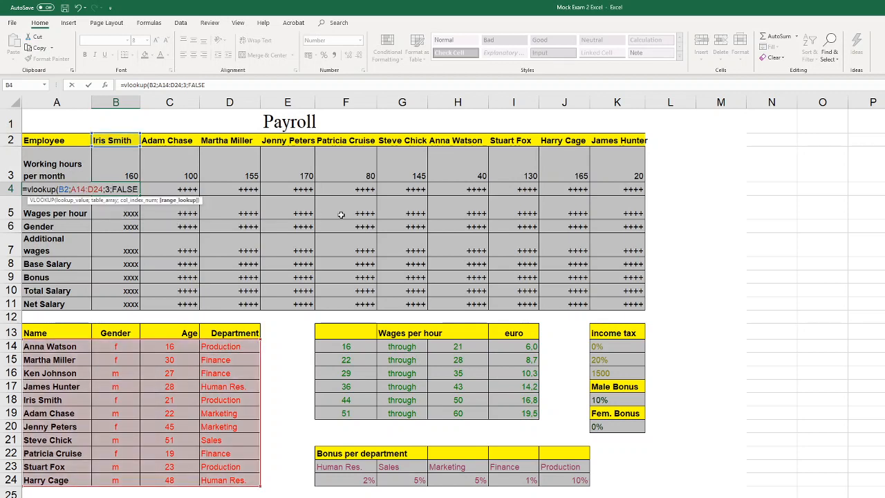
text())
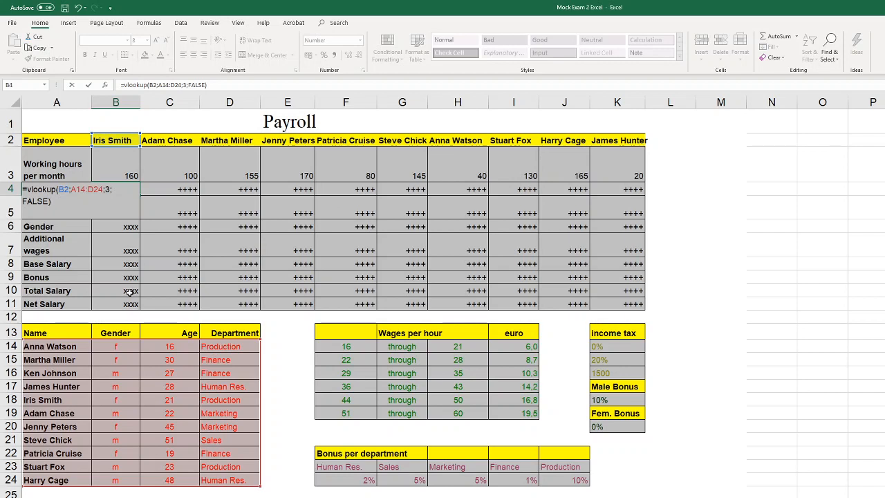
key(Return)
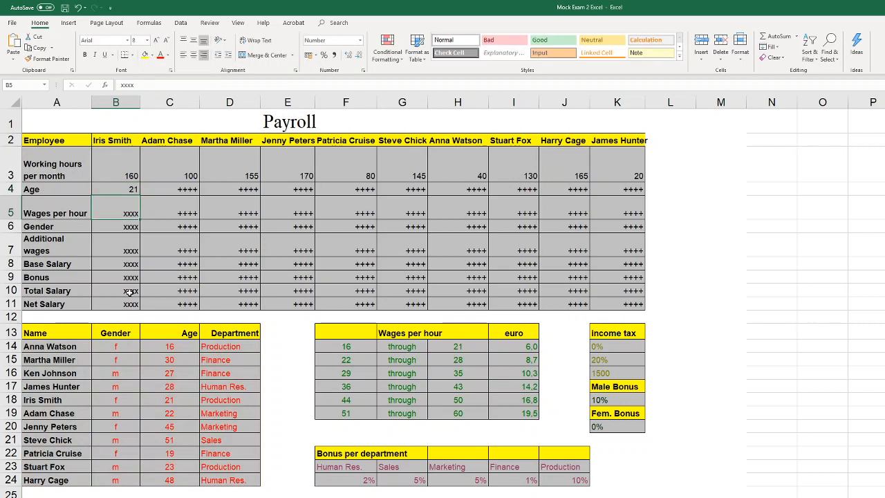
Check the age in B4 against the matching row of the employee table, and review columns B to D and row 4 for copying the formula
click(129, 189)
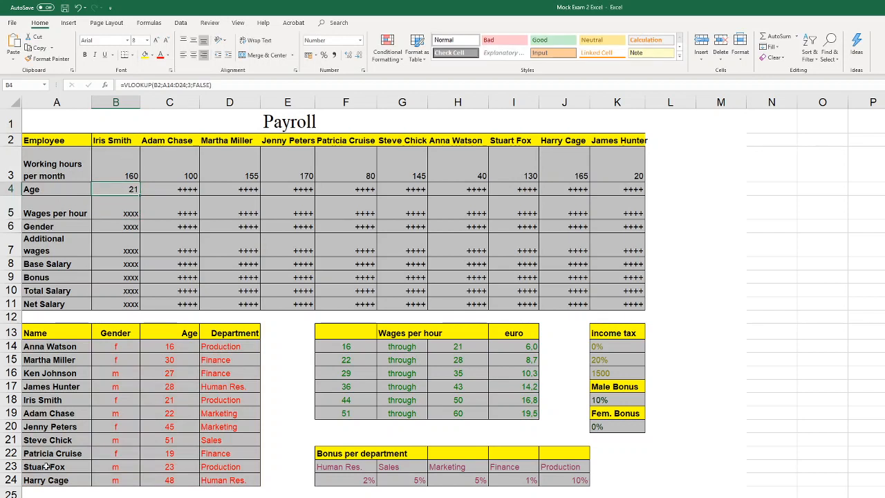
click(58, 401)
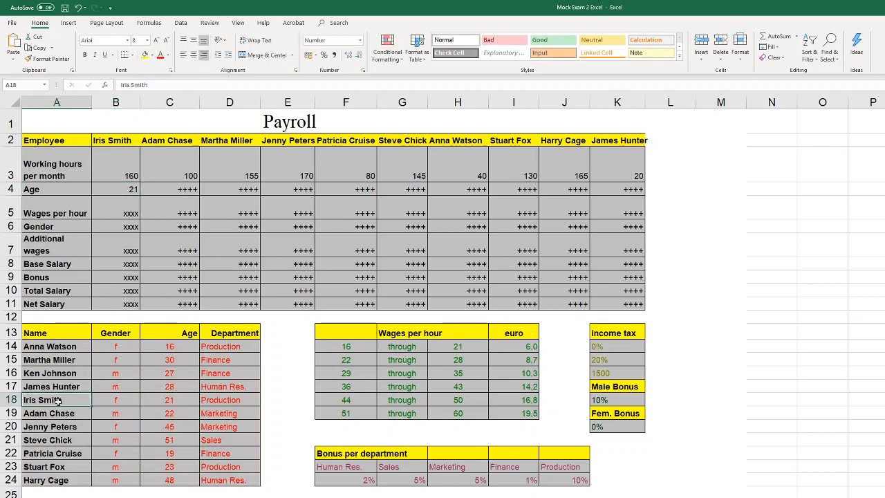
click(147, 404)
click(120, 193)
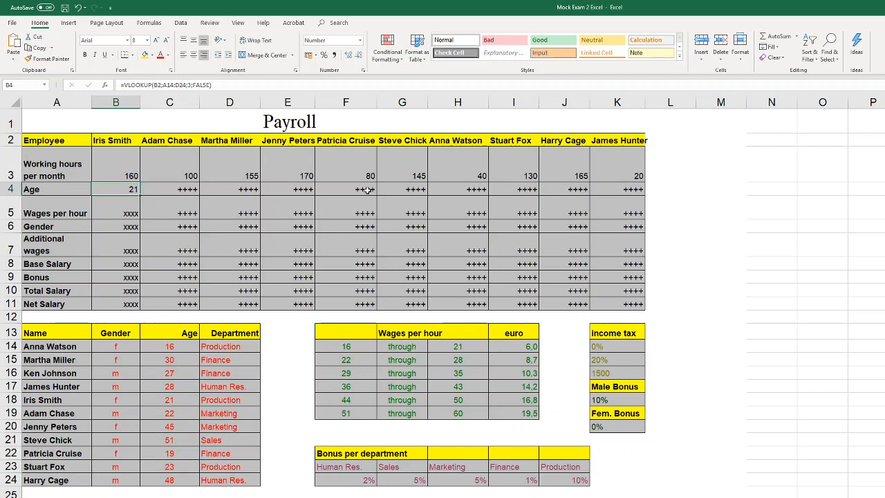
click(131, 103)
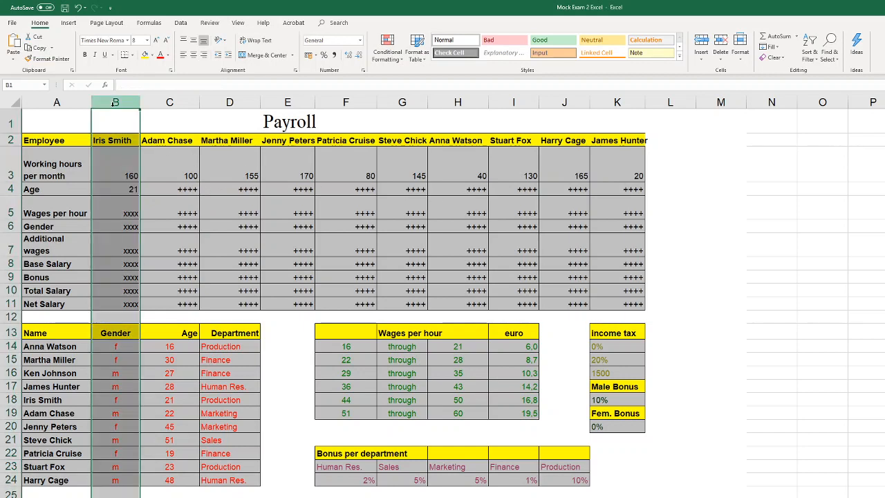
click(174, 189)
click(121, 103)
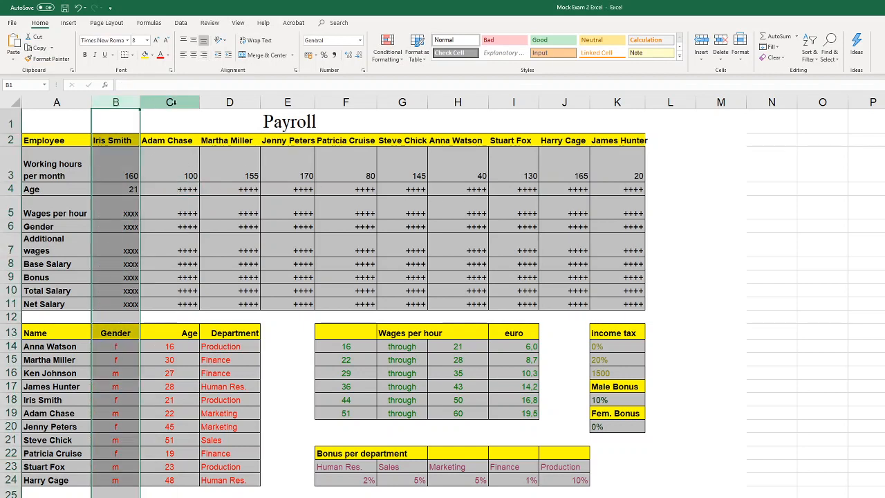
click(171, 102)
click(229, 102)
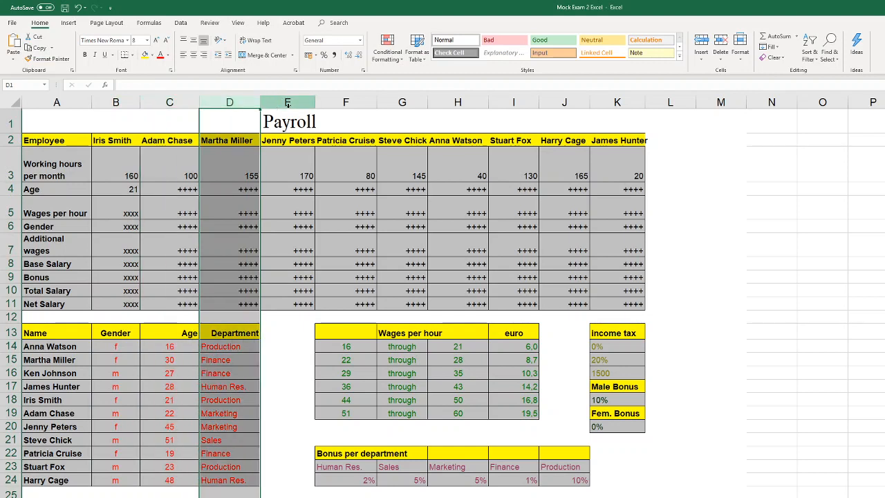
click(13, 190)
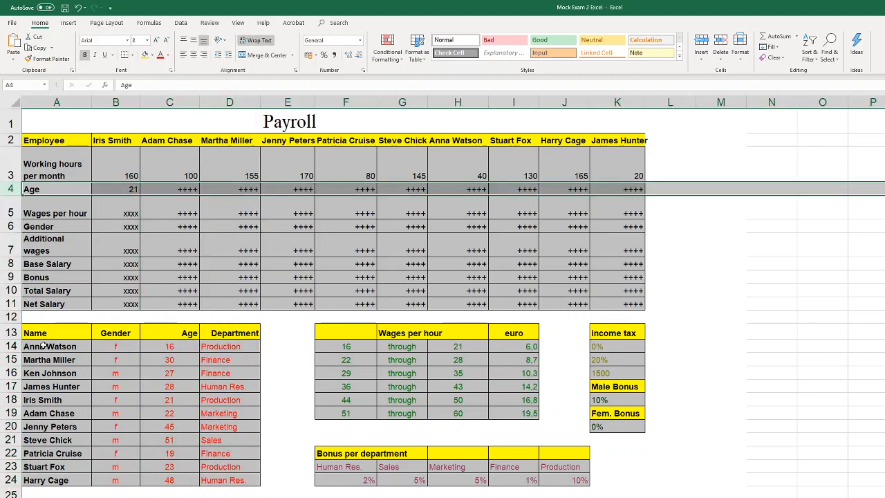
Lock the columns of the lookup range in B4 as $A14:$D24 and fill the age formula across to K4
double_click(129, 189)
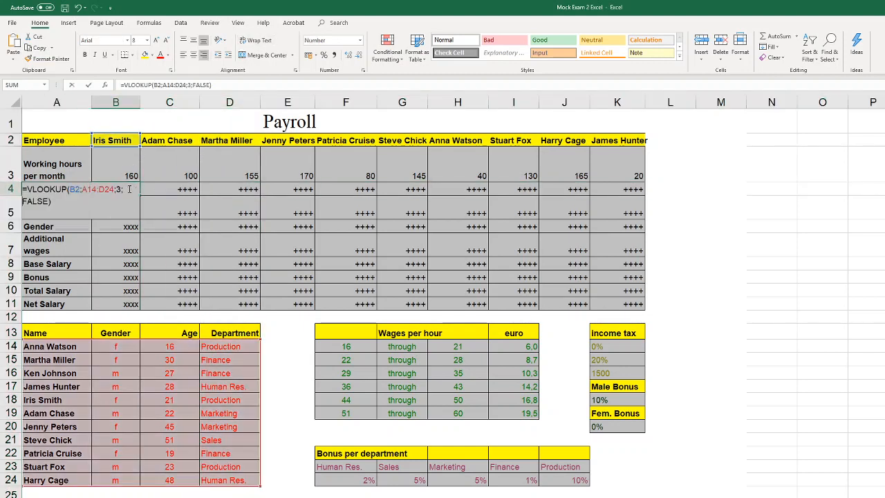
click(86, 189)
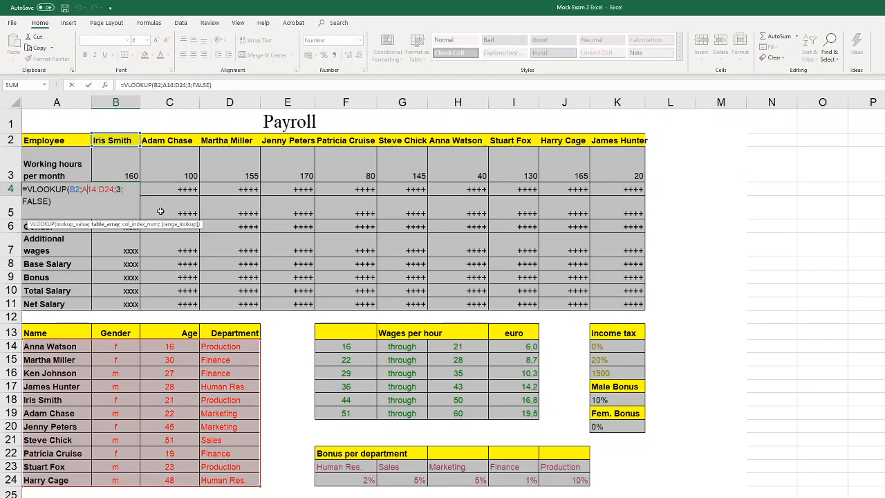
key(F4)
key(F4)
click(115, 189)
key(F4)
key(F4)
key(F4)
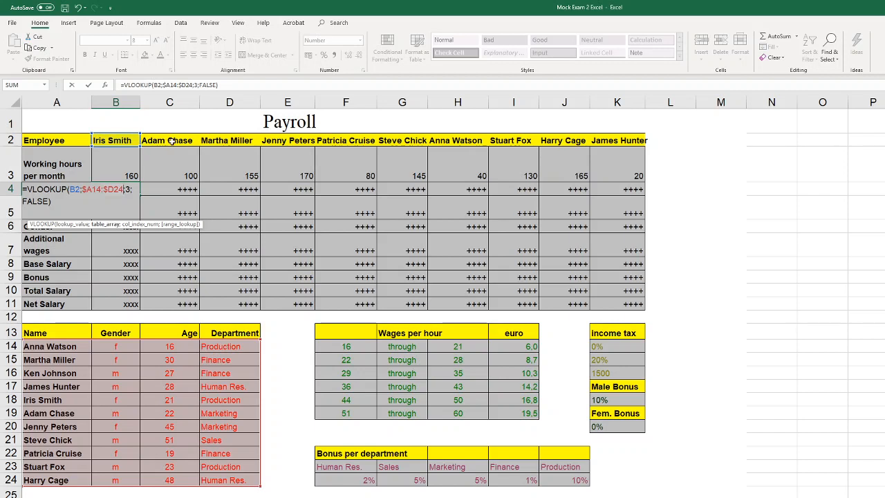
click(110, 205)
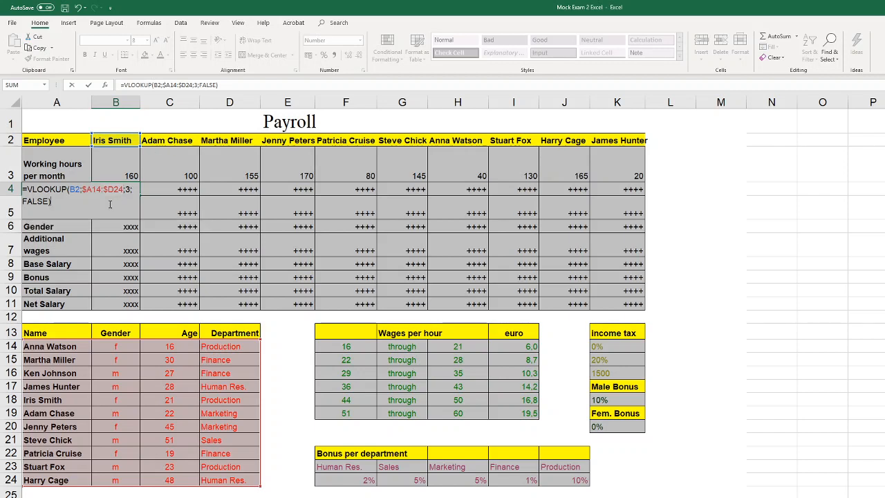
key(Return)
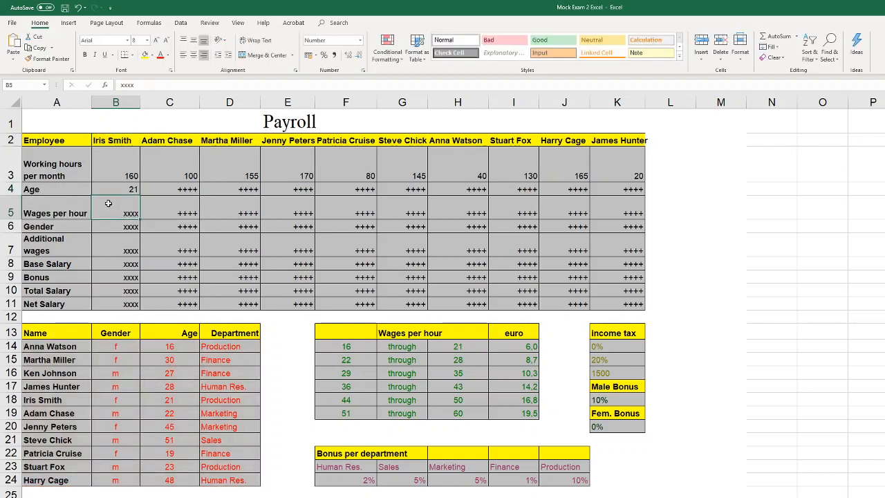
click(130, 188)
drag(182, 193, 632, 189)
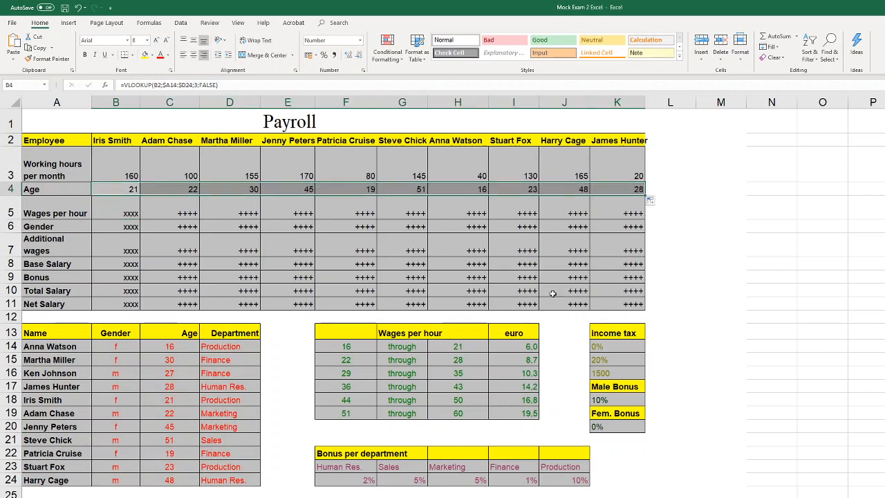
Examine the age brackets and euro rates in the Wages per hour table F14:I19 for the wage in B5
click(116, 215)
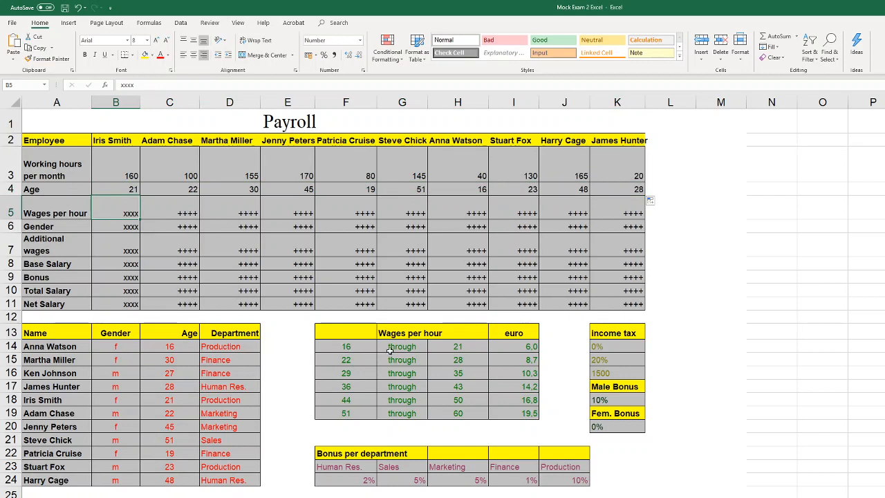
drag(530, 411, 349, 346)
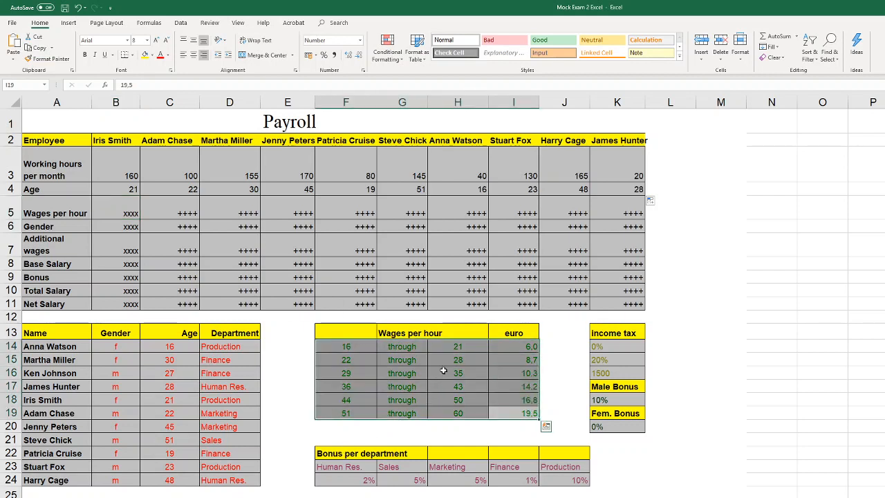
click(363, 345)
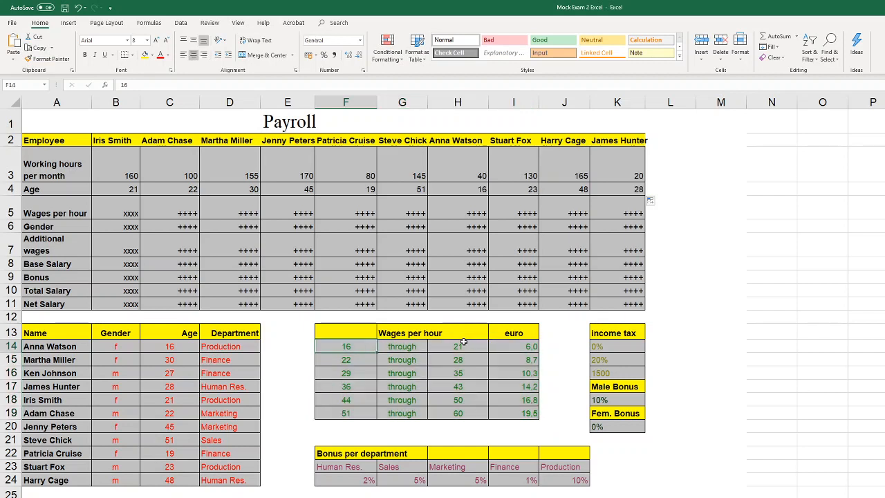
drag(461, 343, 345, 351)
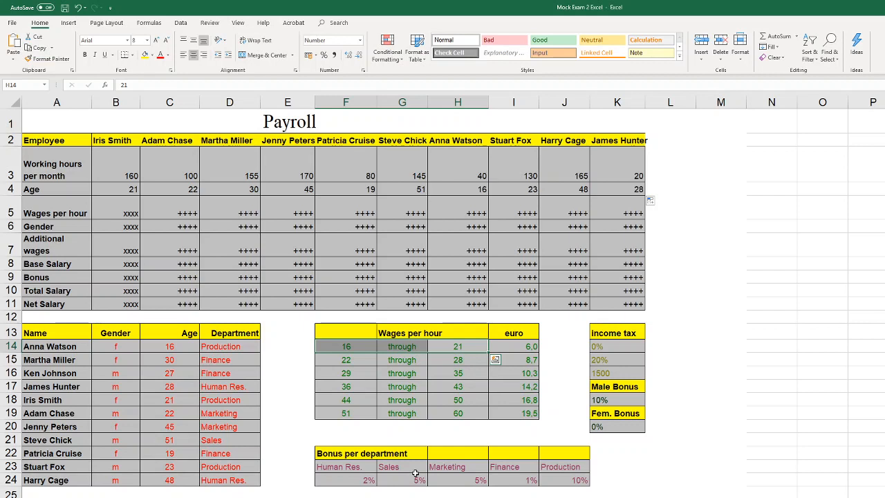
click(511, 347)
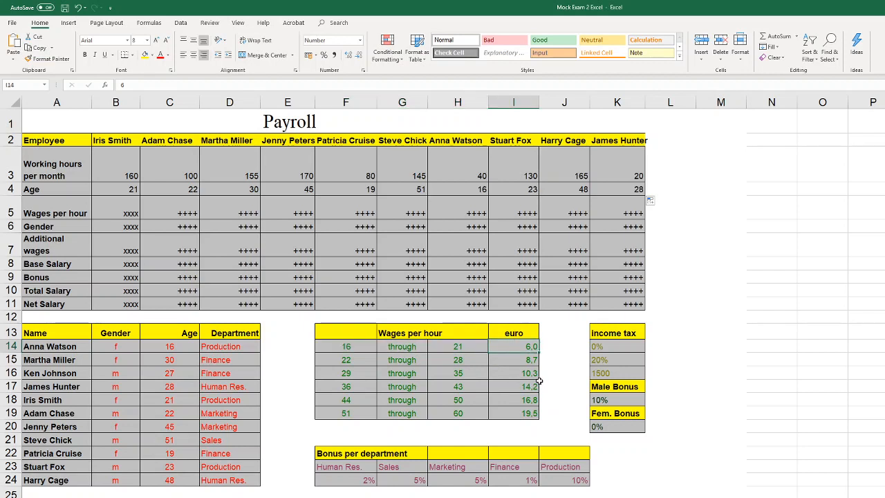
click(118, 212)
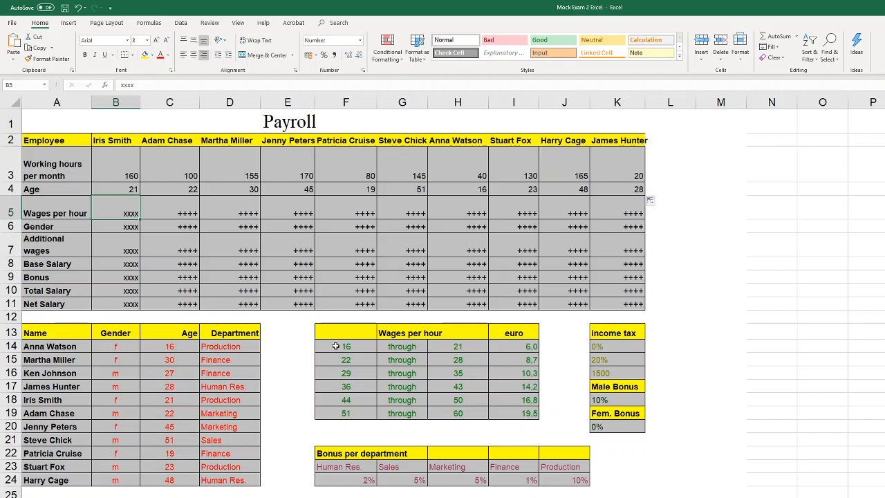
drag(338, 345, 519, 415)
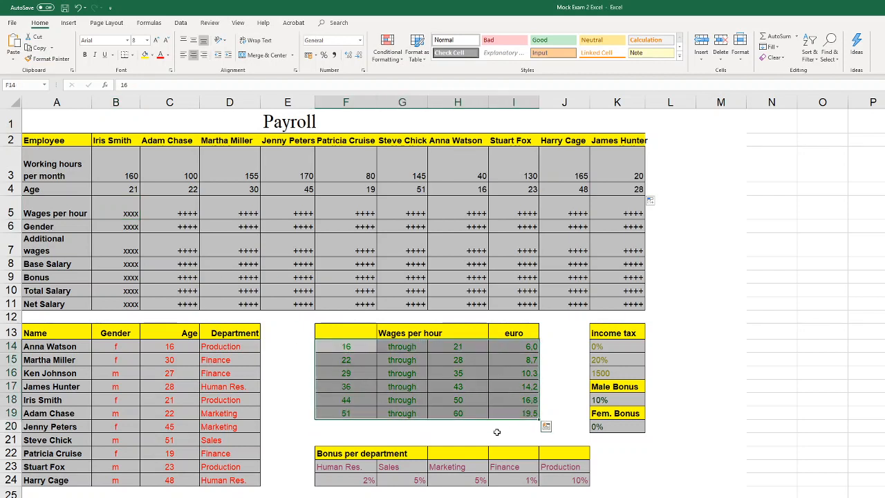
click(378, 365)
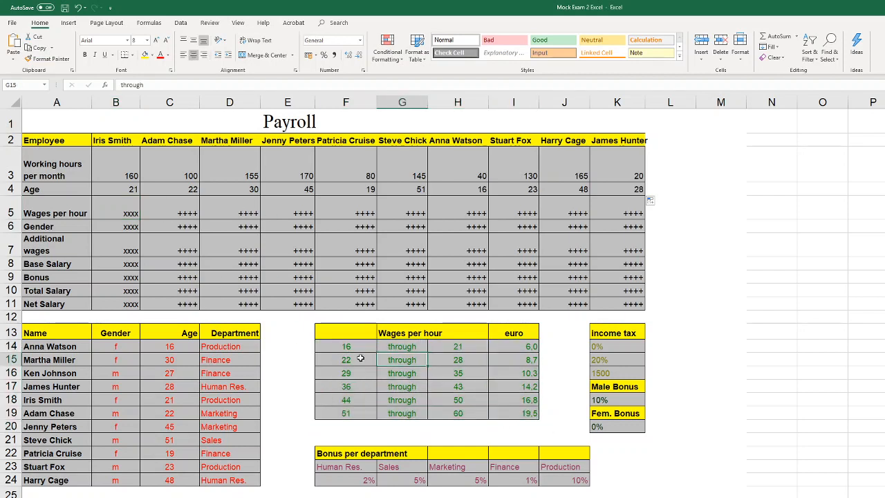
click(365, 349)
Start a VLOOKUP formula in B5 for the wages per hour, using the age in B4 as the lookup value
click(128, 202)
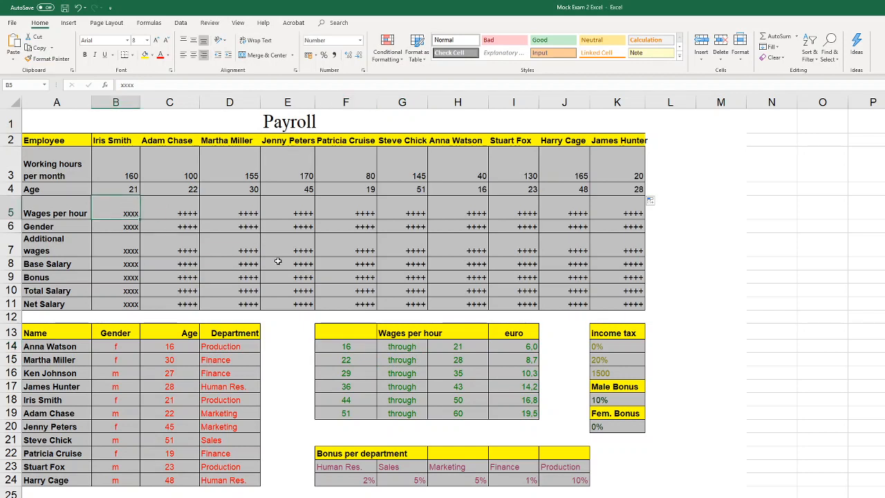
text(=vl)
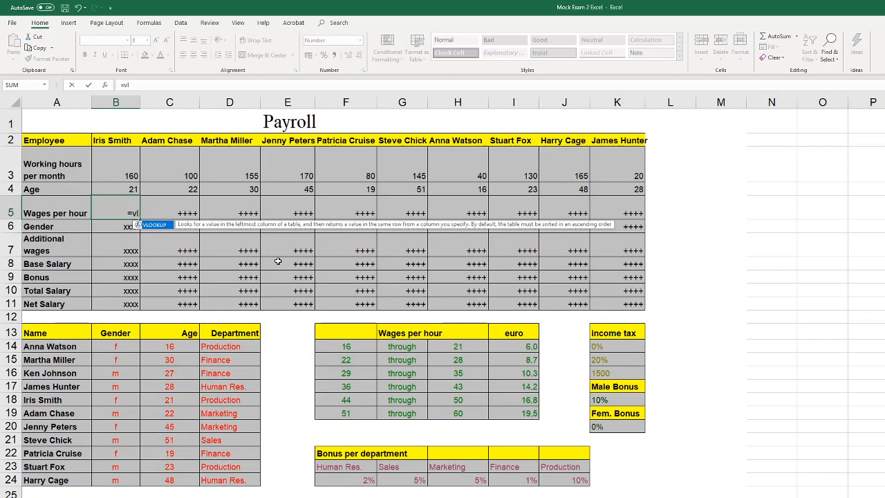
double_click(165, 227)
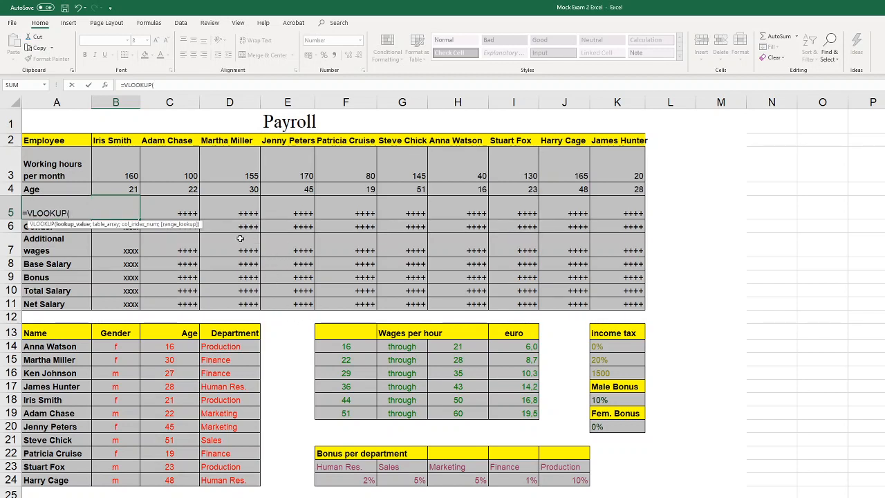
click(132, 189)
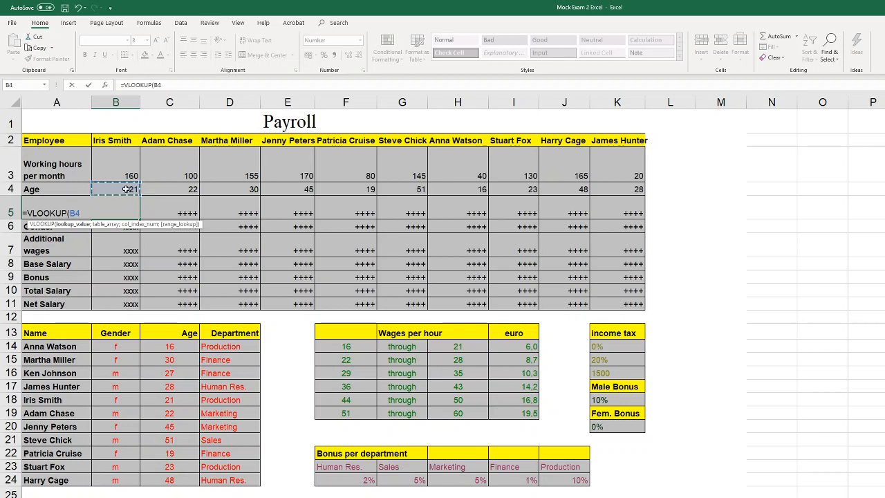
click(182, 84)
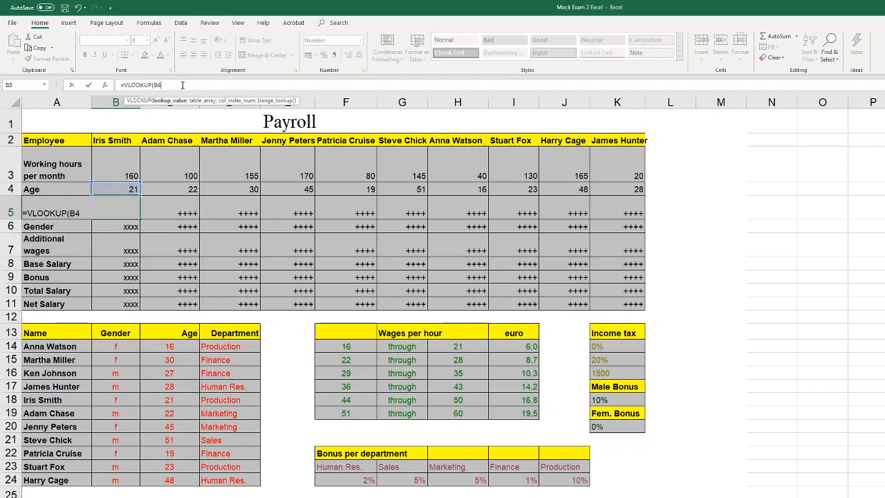
text(;)
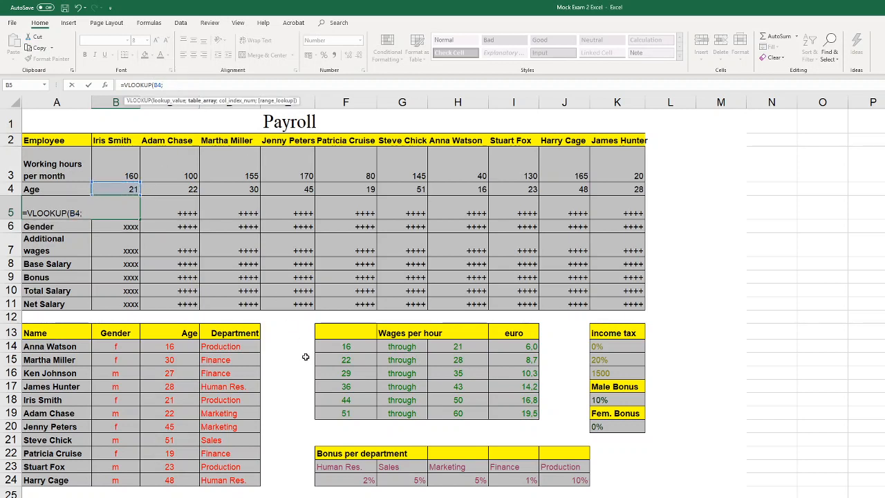
Complete the VLOOKUP in B5 with table range F14:I19, column index 4 and TRUE for an approximate match
drag(334, 343, 503, 410)
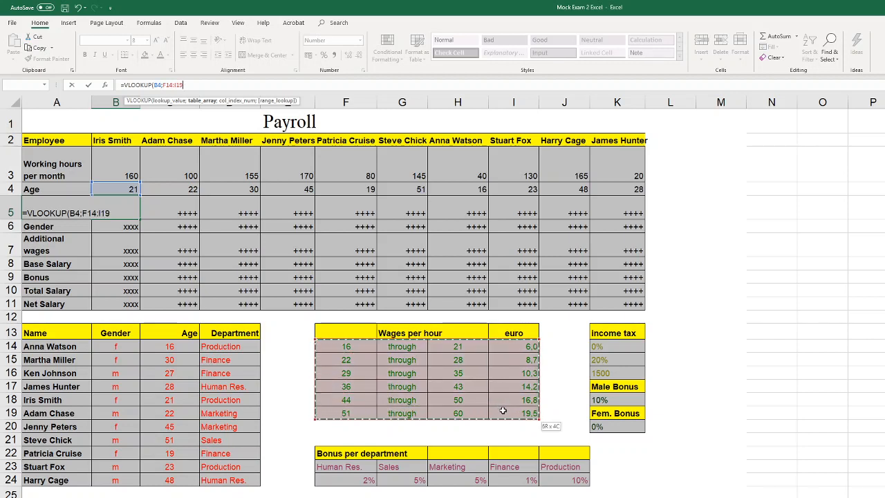
drag(503, 410, 503, 411)
text(;4)
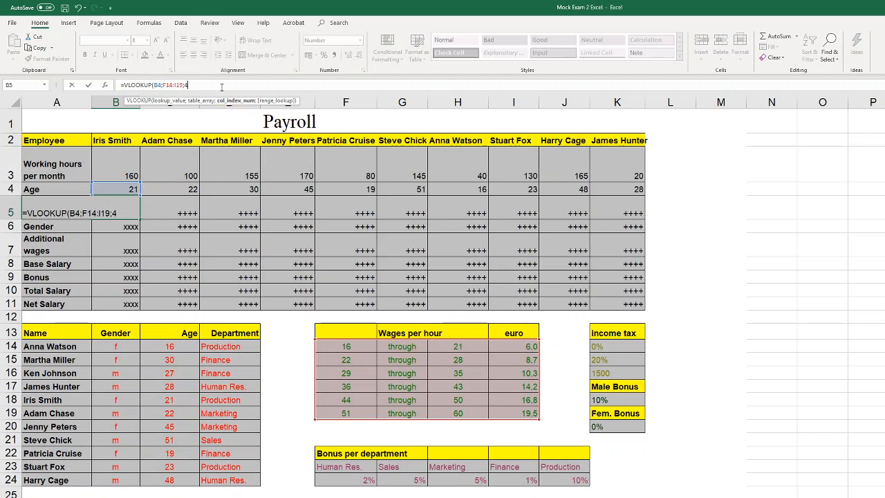
text(;)
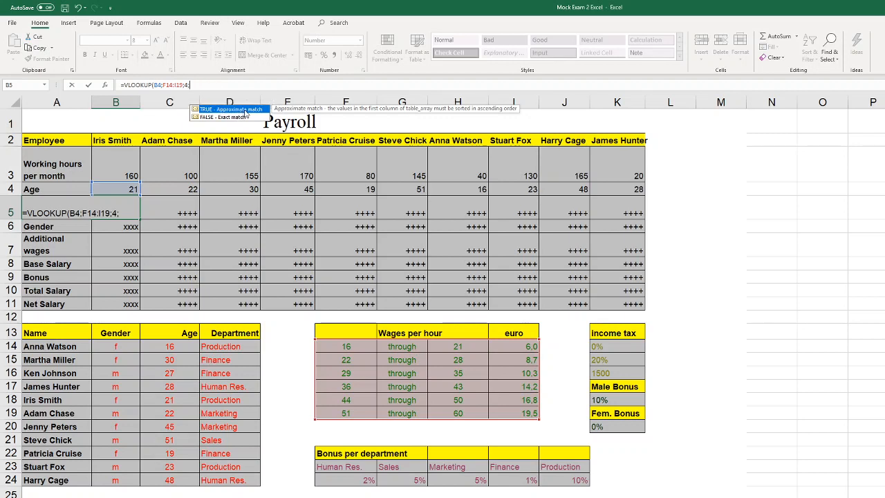
double_click(246, 111)
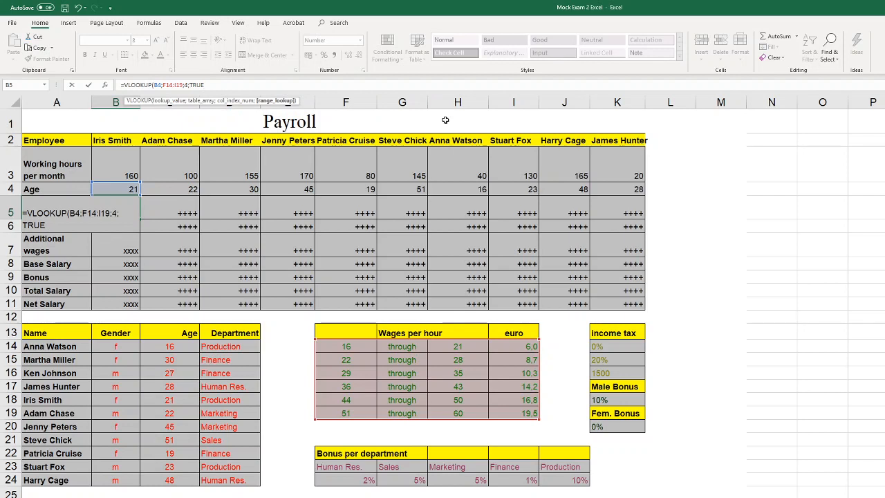
text())
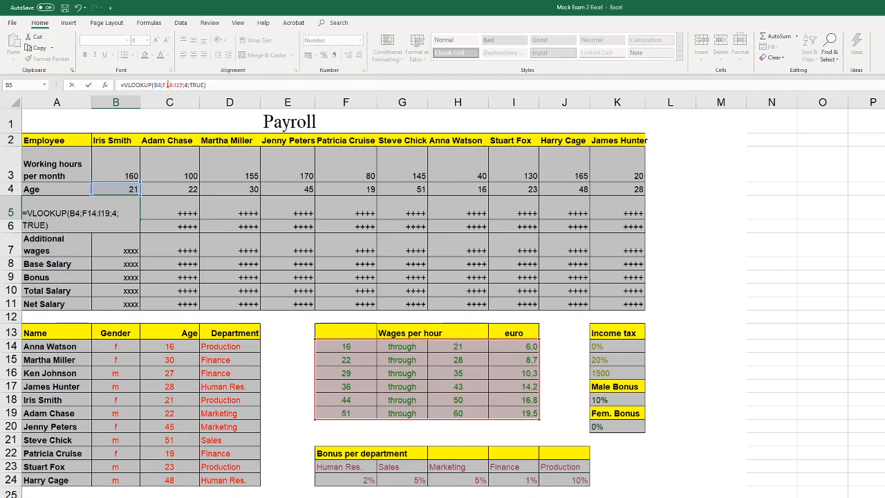
Lock the columns of the lookup range in B5 as $F14:$I19 and fill the wage formula across to K5
click(167, 85)
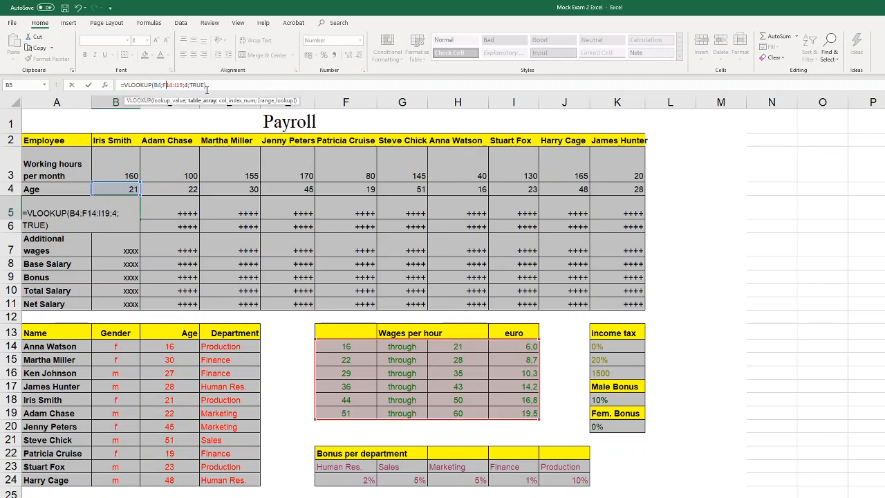
key(F4)
key(F4)
key(F4)
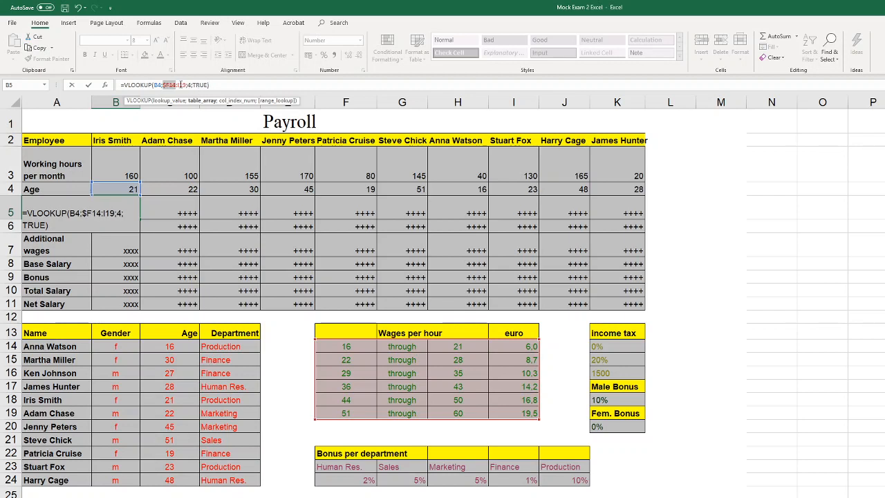
click(179, 84)
key(F4)
key(F4)
key(F4)
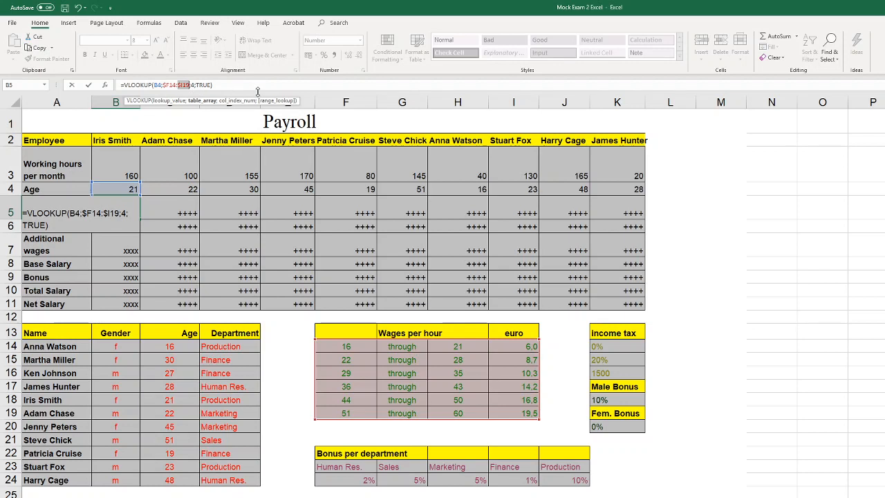
key(ctrl+Return)
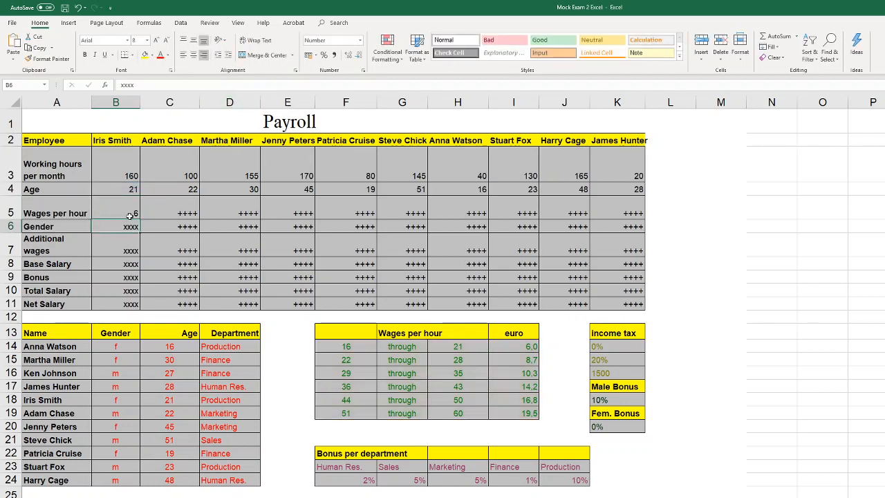
drag(140, 216, 615, 215)
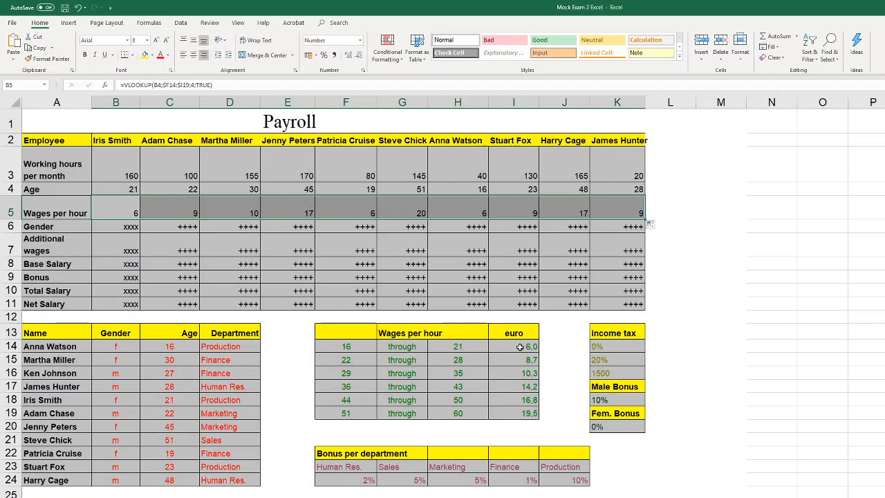
Compare the row 5 wages with the euro rates in I14:I19 and format B5:K5 to show one decimal place
drag(519, 346, 520, 415)
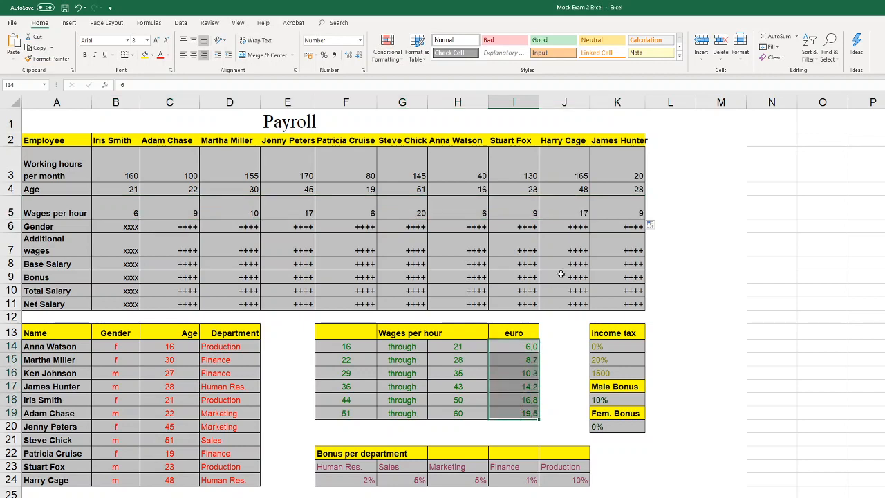
click(622, 209)
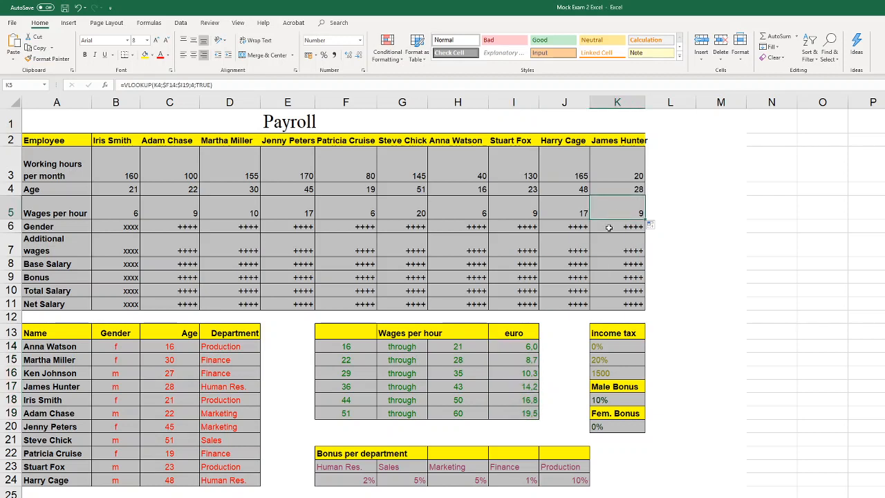
drag(534, 345, 534, 409)
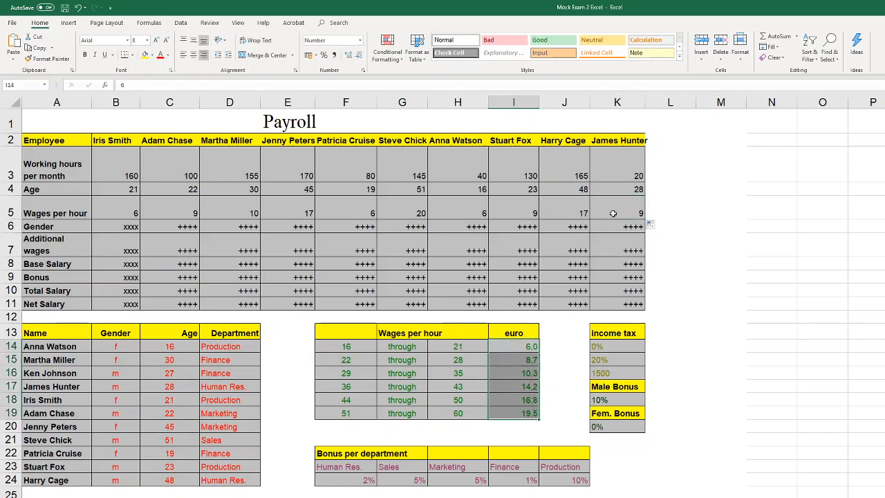
drag(615, 213, 117, 203)
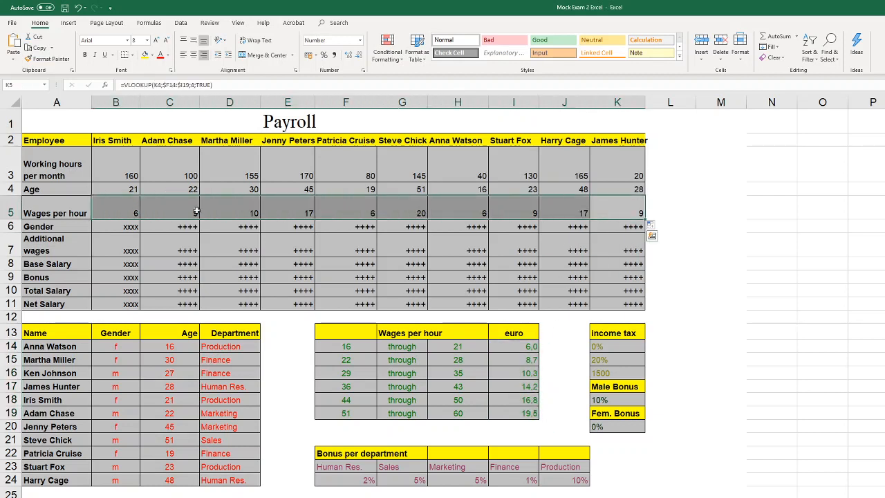
click(347, 56)
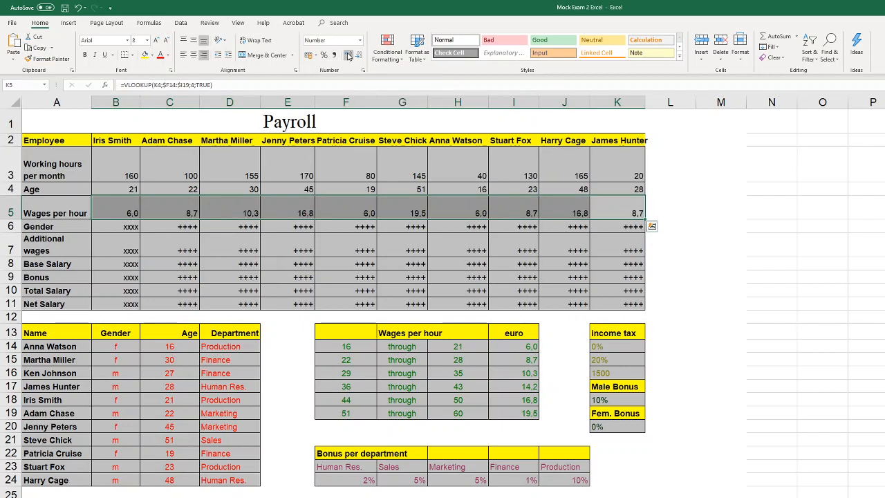
Replace the placeholder in B6 with the start of a VLOOKUP for the gender, using the employee name in B2 as the lookup value
click(122, 228)
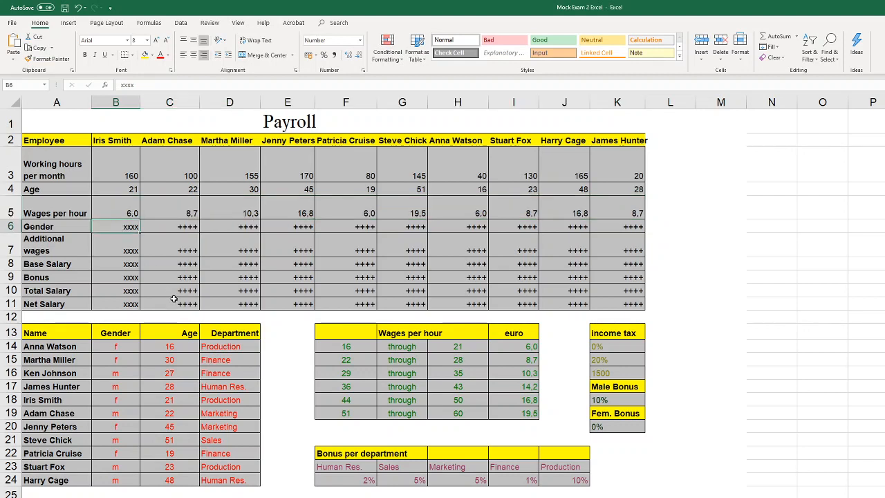
drag(124, 347, 64, 476)
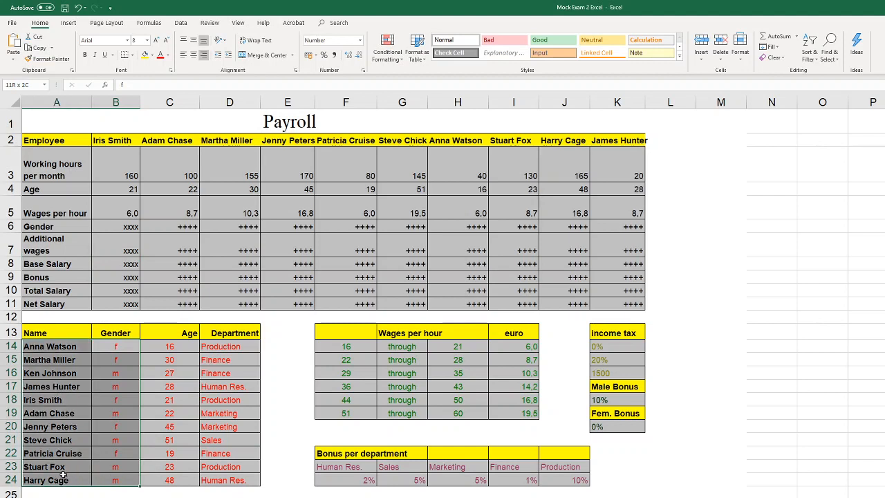
click(127, 226)
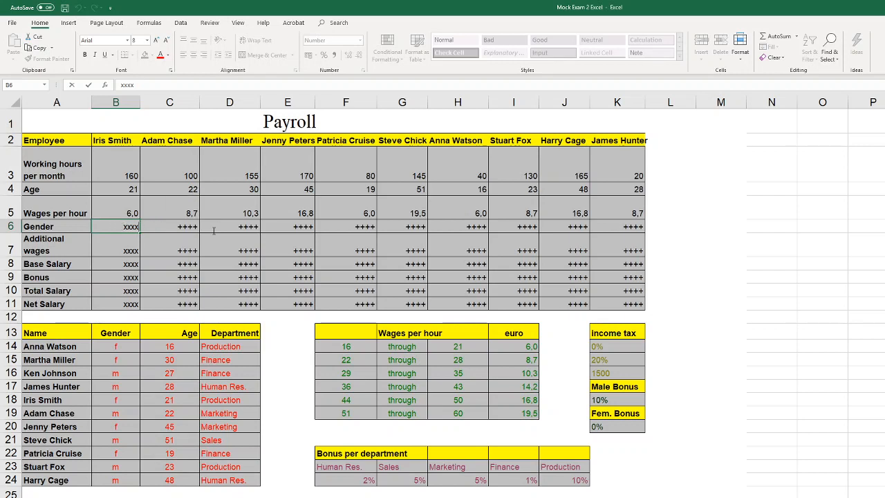
key(Delete)
text(=vl)
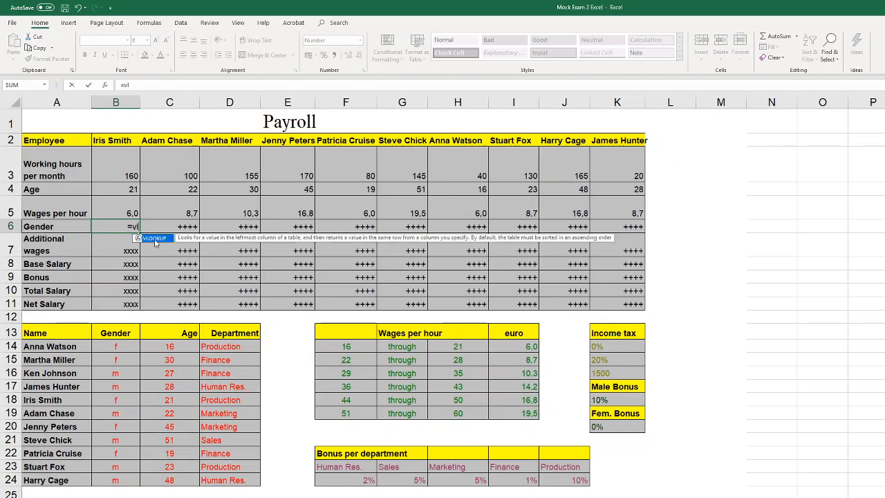
double_click(155, 239)
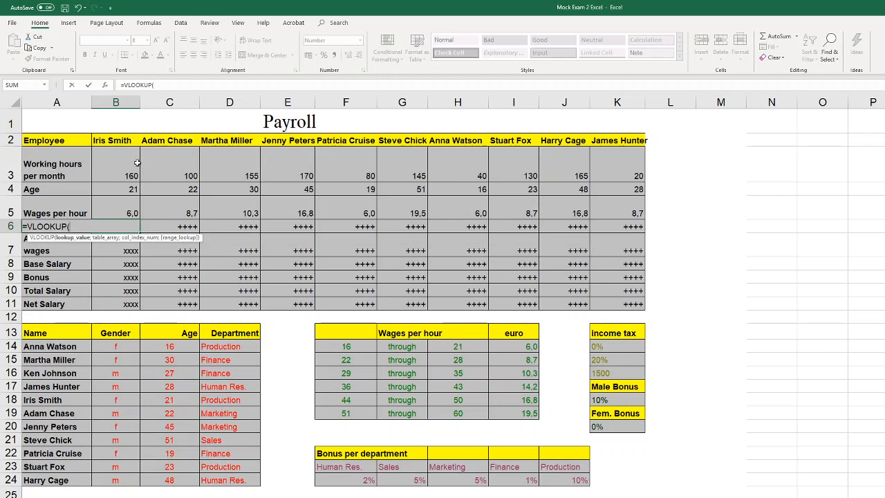
click(119, 138)
text(;)
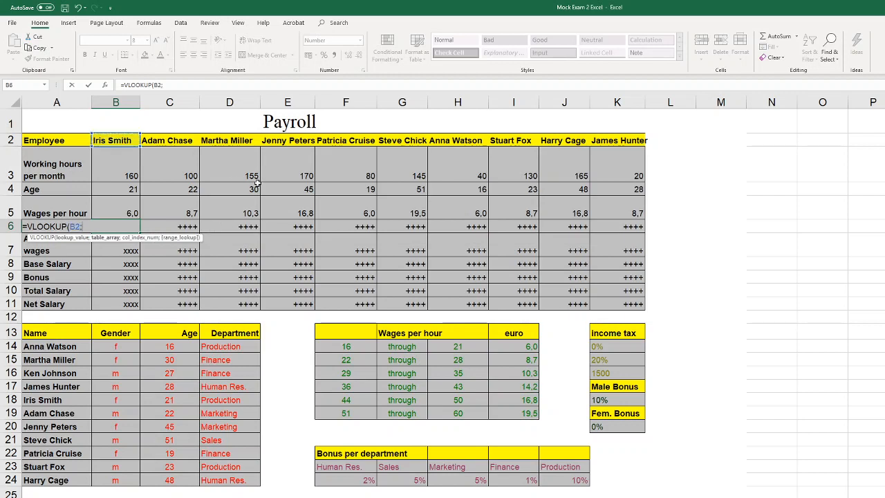
Complete the VLOOKUP in B6 with table range A14:D24, column index 2 and FALSE for an exact match
drag(66, 349, 204, 483)
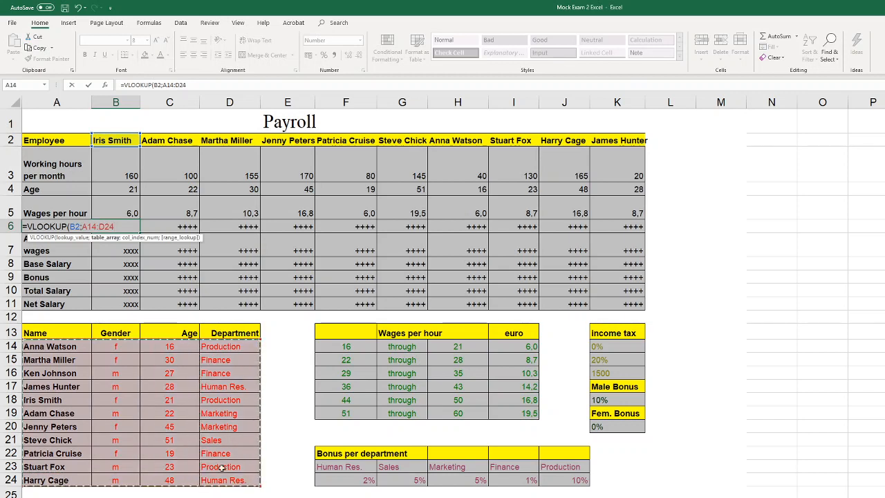
text(;)
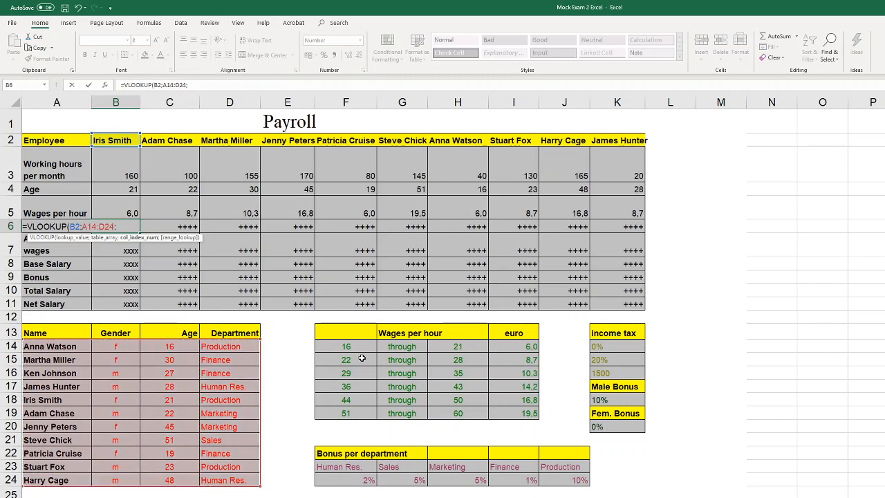
text(2;)
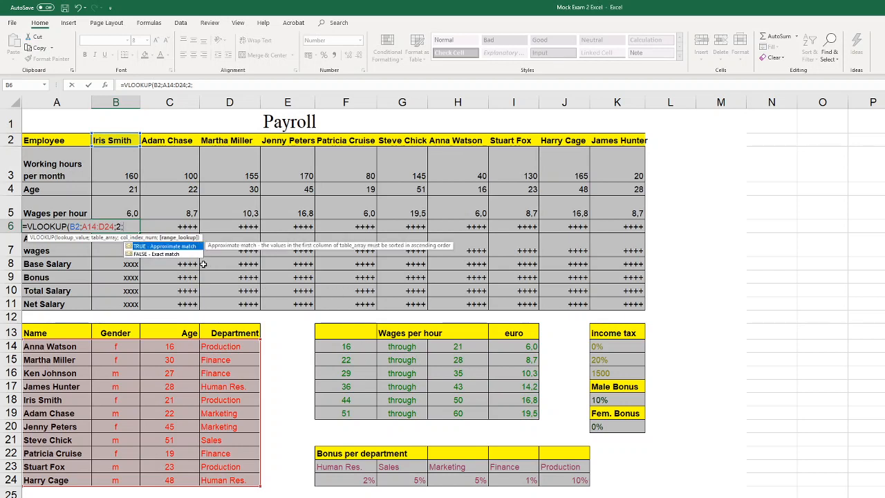
double_click(181, 255)
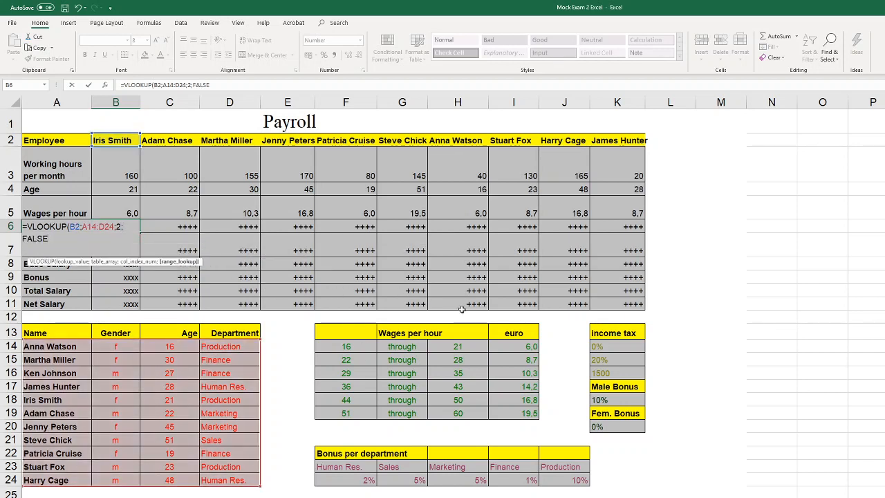
text())
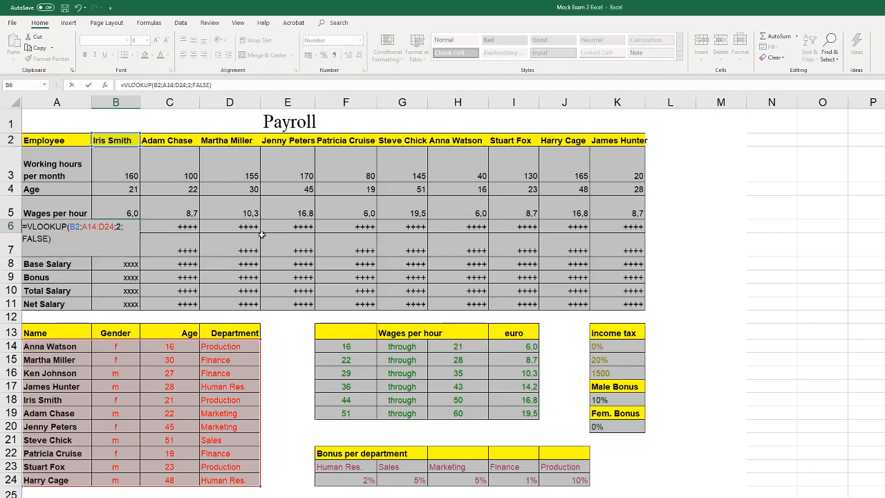
Lock the columns of the lookup range in the B6 gender formula as $A14:$D24
click(88, 228)
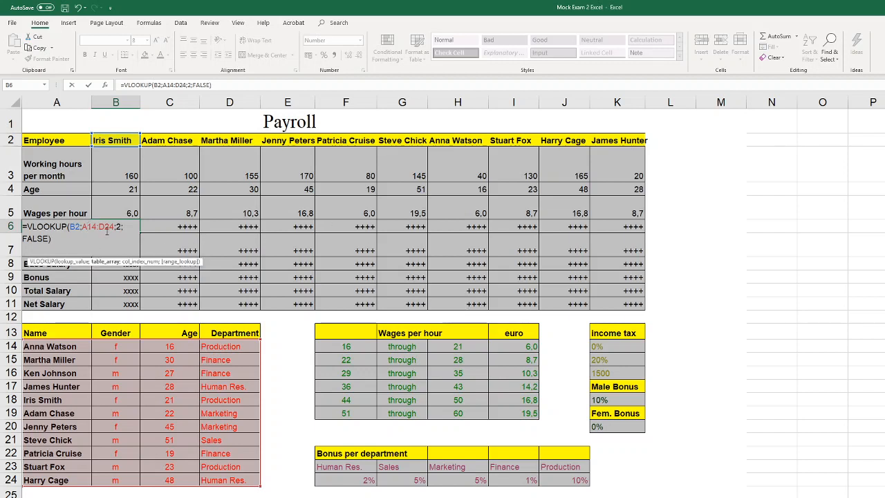
key(F4)
key(F4)
key(F4)
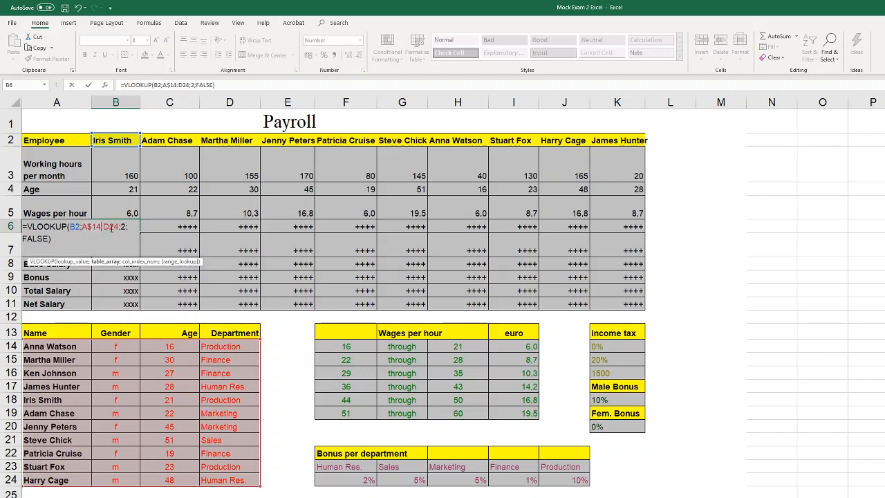
click(110, 227)
key(F4)
key(F4)
key(F4)
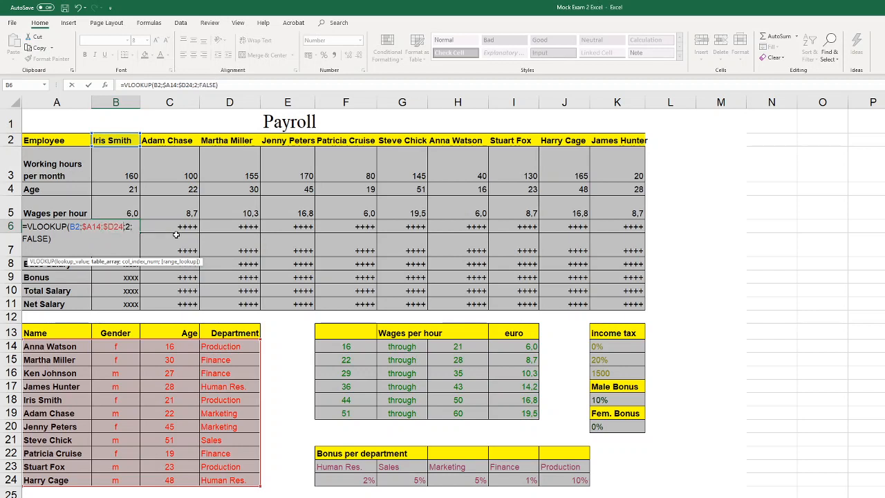
Enter the gender formula in B6 and fill it across the row to K6
key(Return)
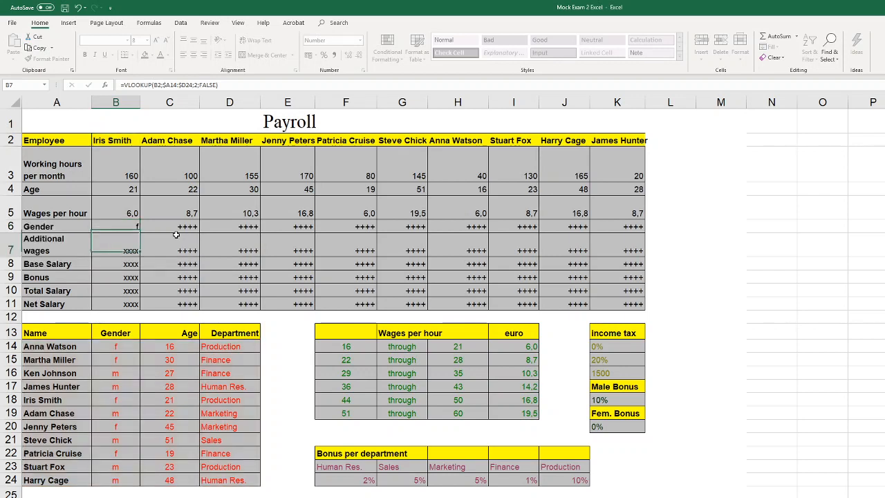
click(130, 229)
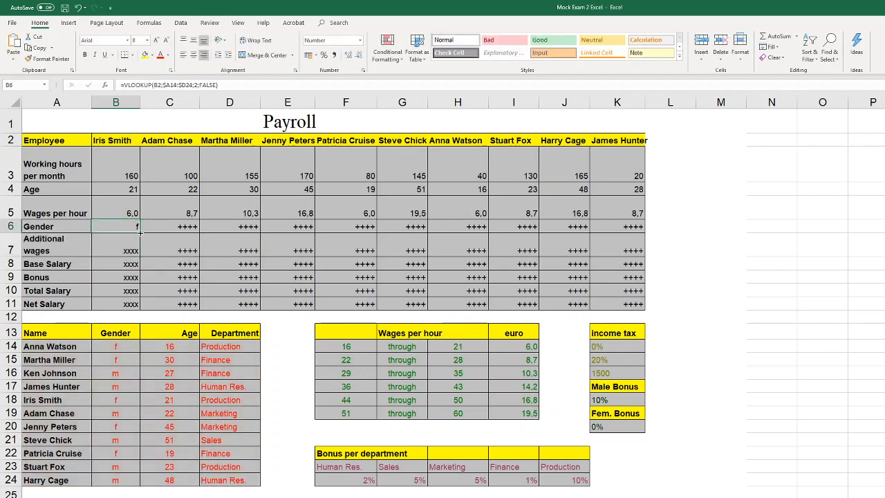
drag(138, 233, 624, 235)
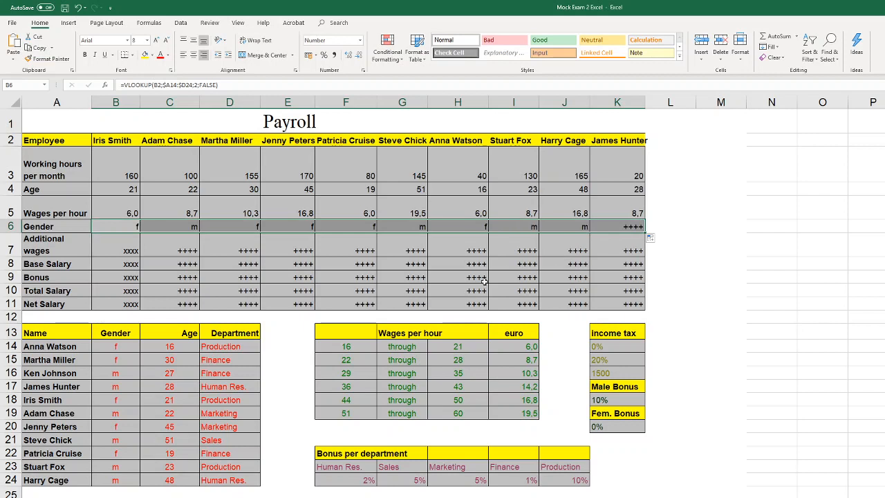
Start an IF formula in B7 for the additional wages, testing whether the gender in B6 equals "m"
click(123, 256)
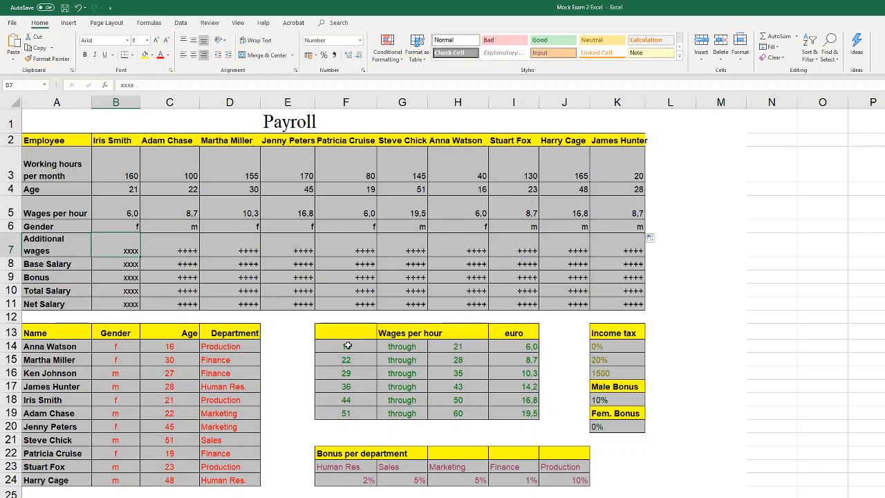
text(=)
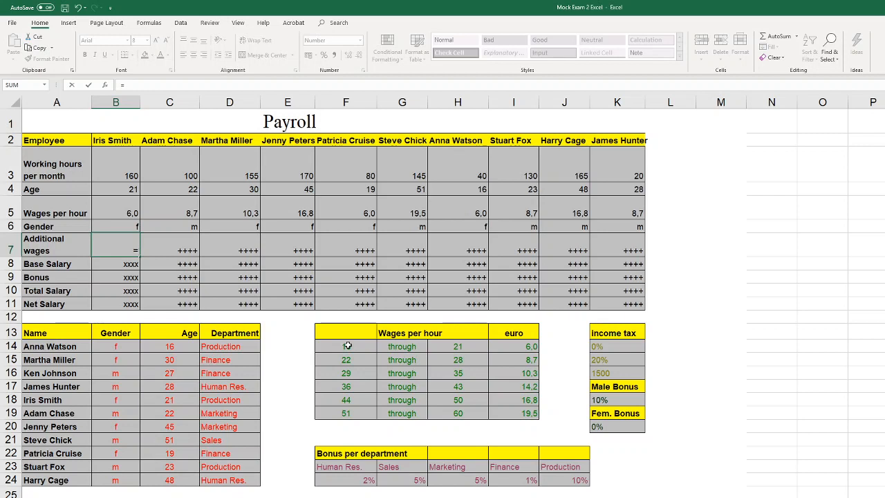
text(if)
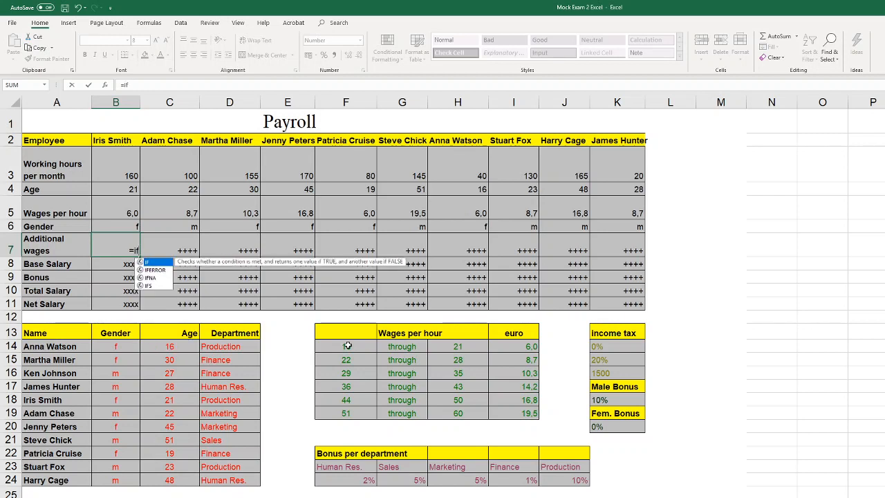
text(()
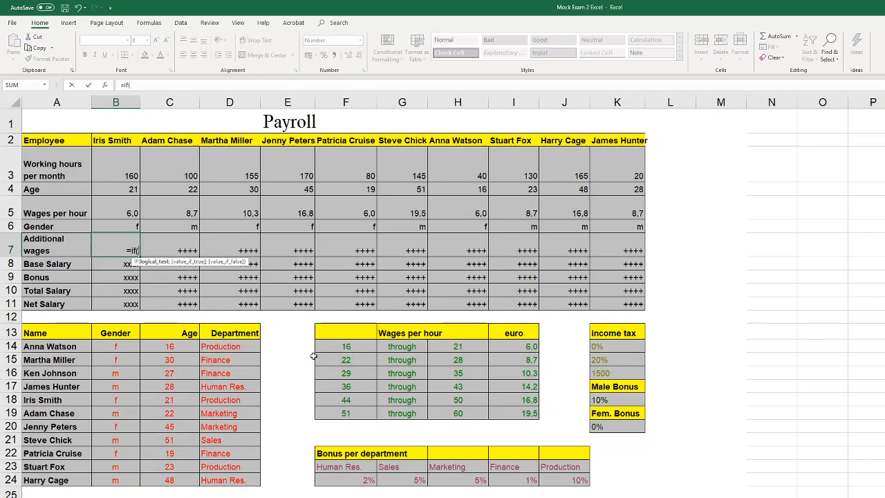
click(137, 224)
text(=)
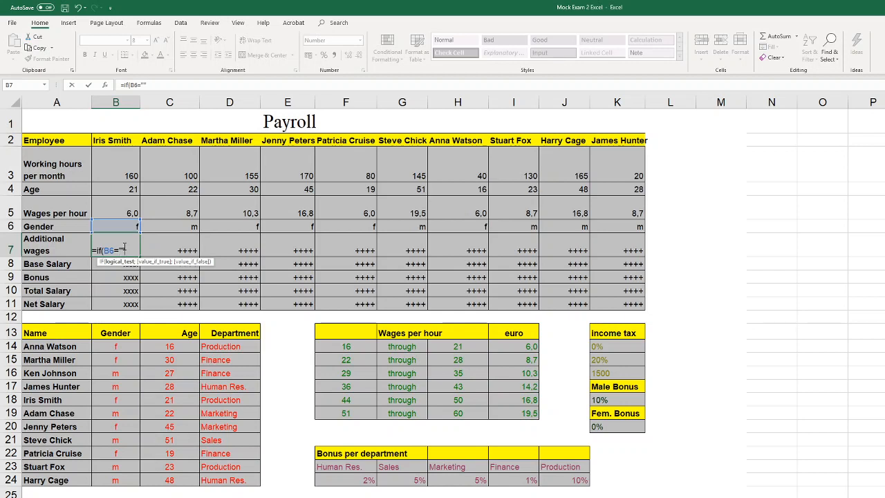
key(Return)
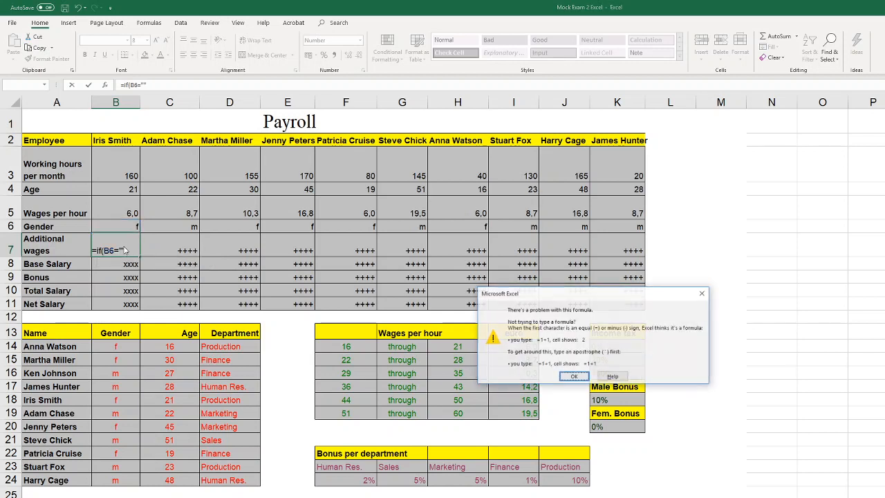
click(698, 294)
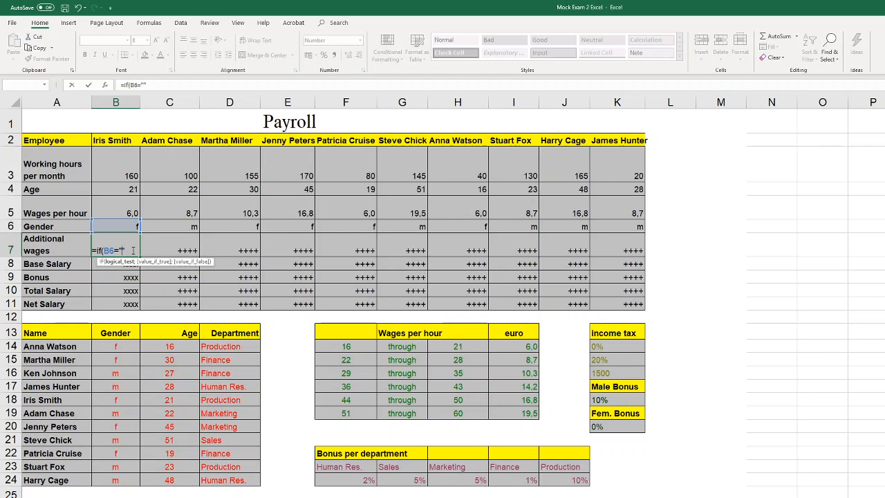
text(m)
text(;)
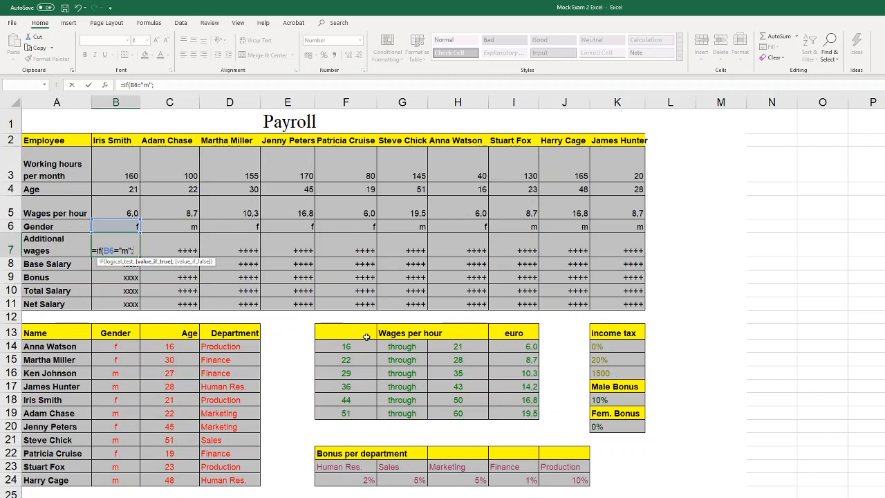
Complete the IF in B7 with K18 if true and K20 if false, multiplied by the wages per hour in B5
click(615, 402)
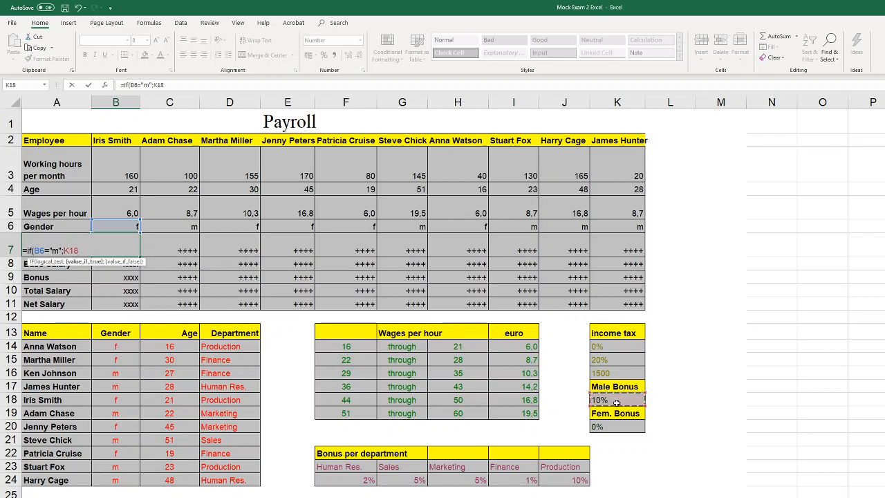
text(;)
click(609, 428)
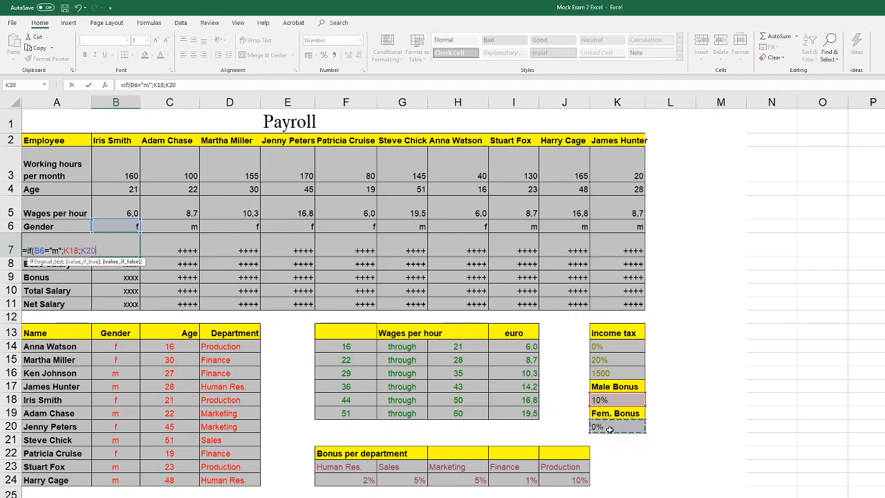
text()*)
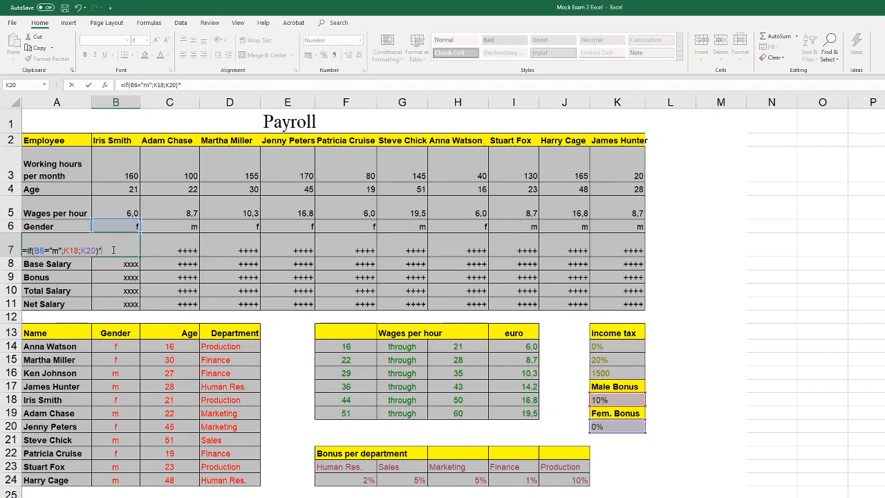
click(129, 212)
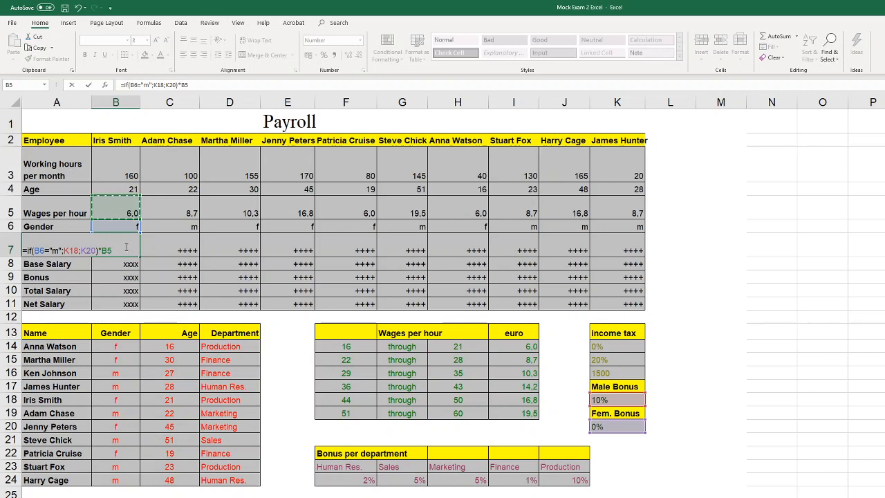
Lock the columns of both bonus references in the B7 formula as $K18 and $K20 and enter the formula
click(72, 251)
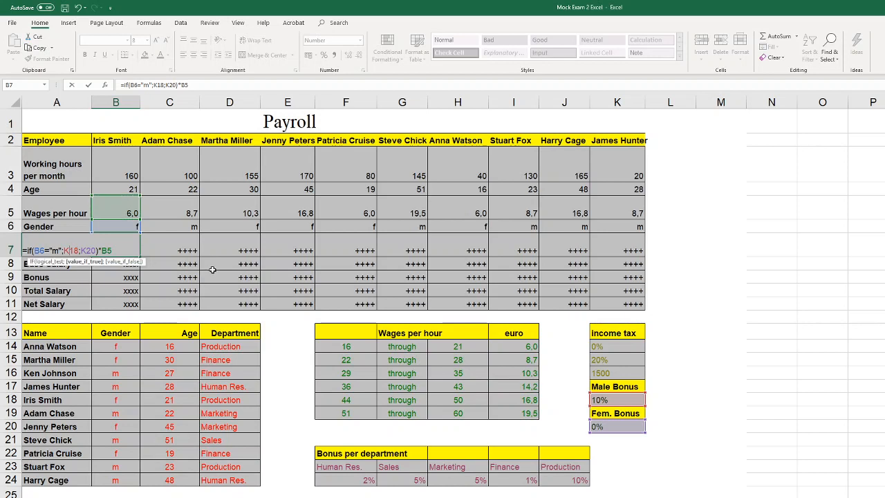
key(F4)
key(F4)
key(F4)
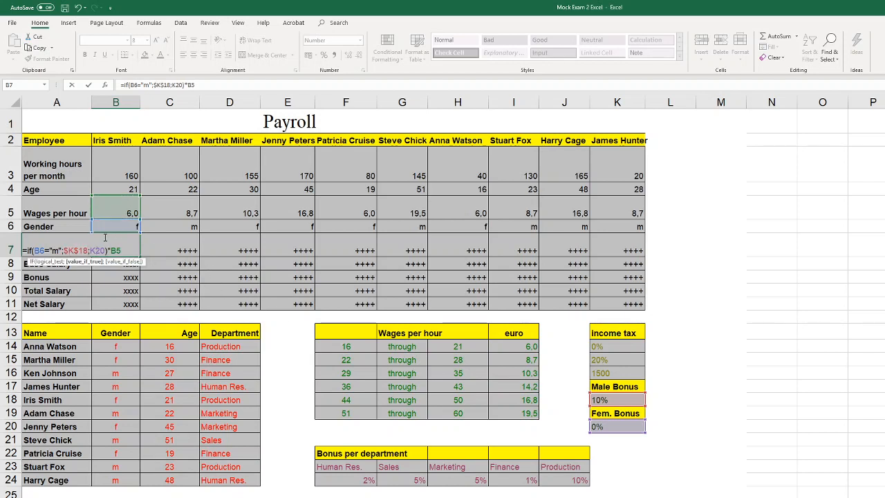
click(93, 248)
key(F4)
key(F4)
key(F4)
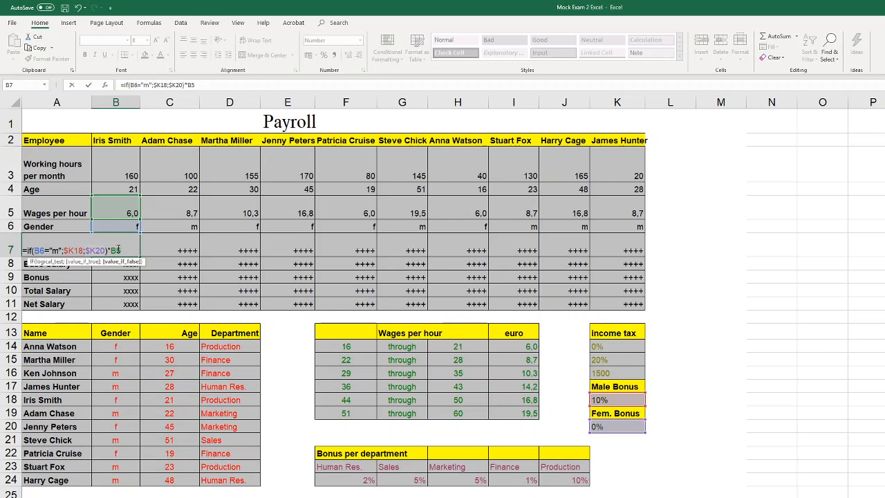
click(122, 249)
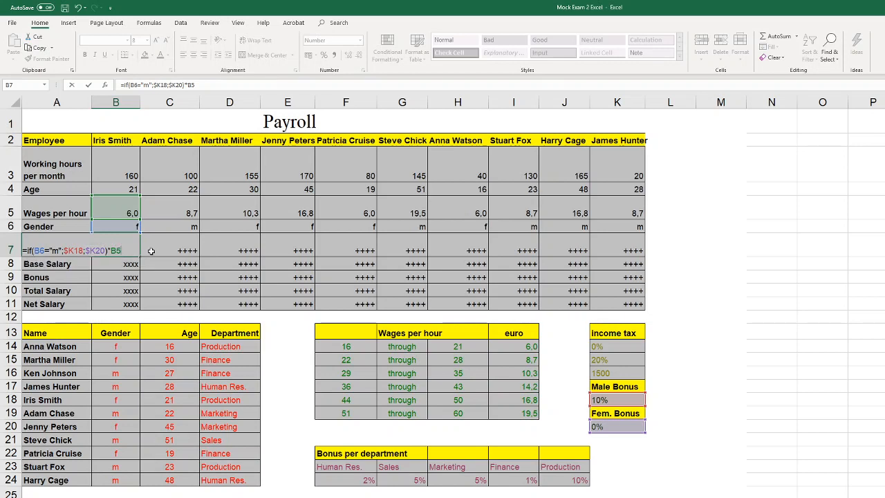
key(Return)
Fill the additional wages formula from B7 across to K7 and show the row with two decimal places
click(138, 250)
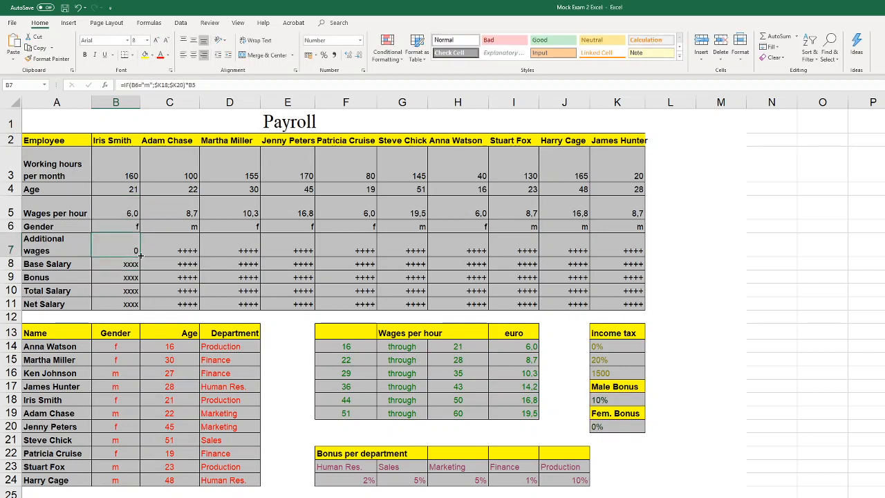
drag(137, 254, 640, 263)
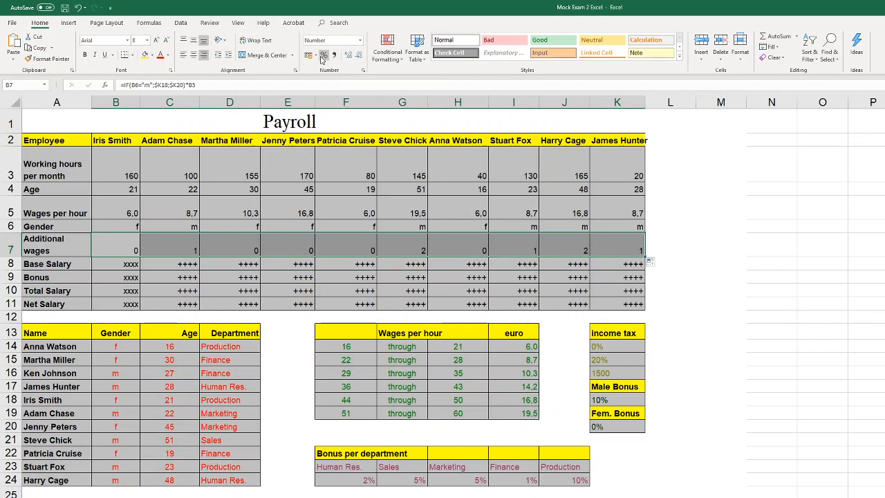
click(360, 40)
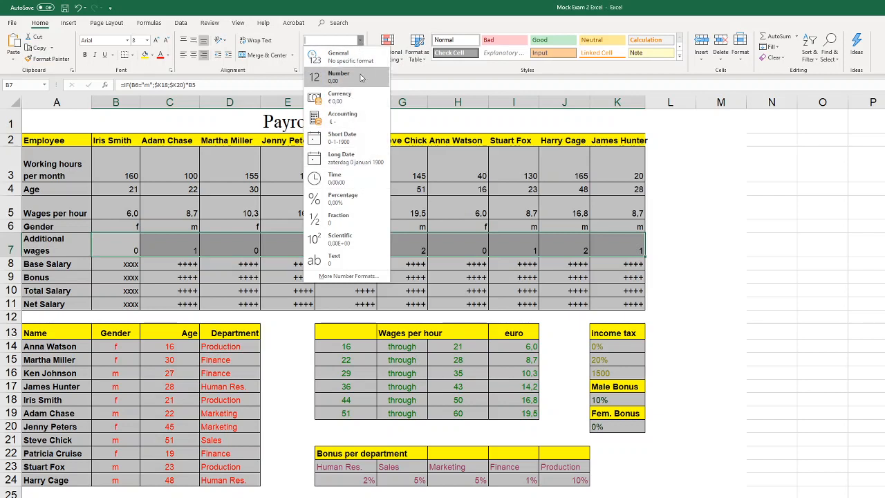
click(360, 40)
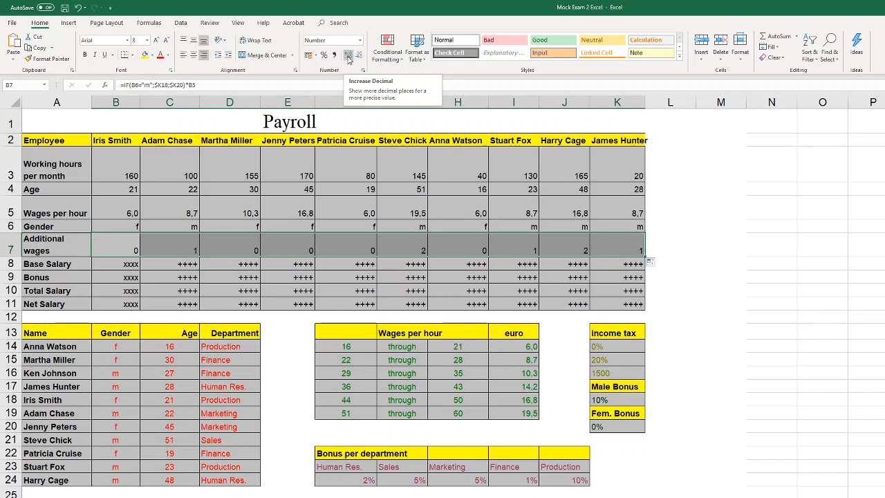
click(349, 55)
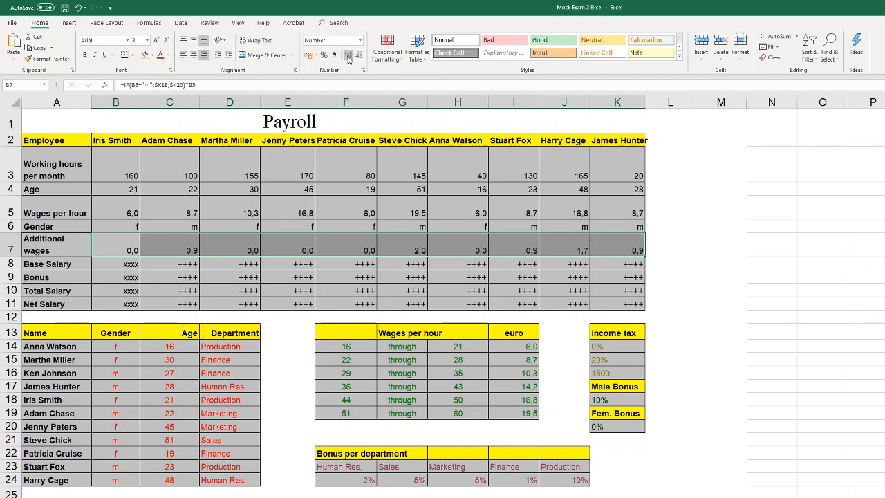
click(349, 56)
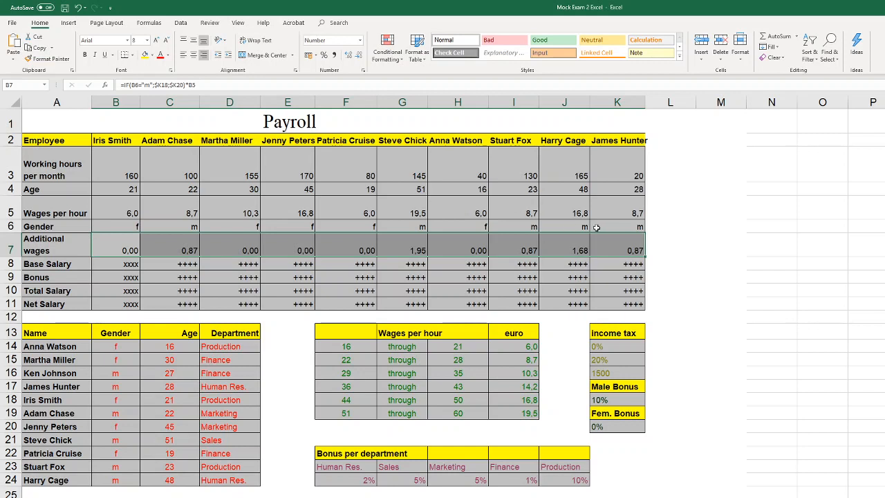
Replace the placeholder in B8 with a base salary formula that adds wages per hour B5 and additional wages B7
click(127, 264)
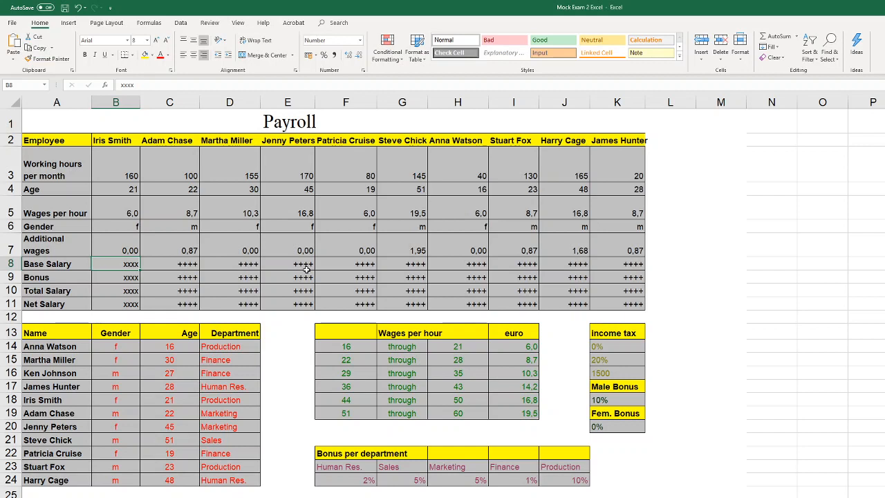
click(136, 174)
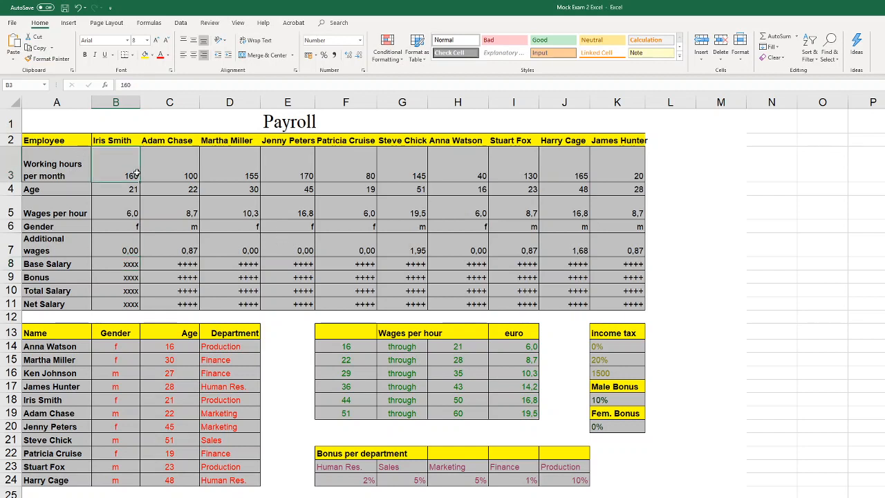
click(130, 213)
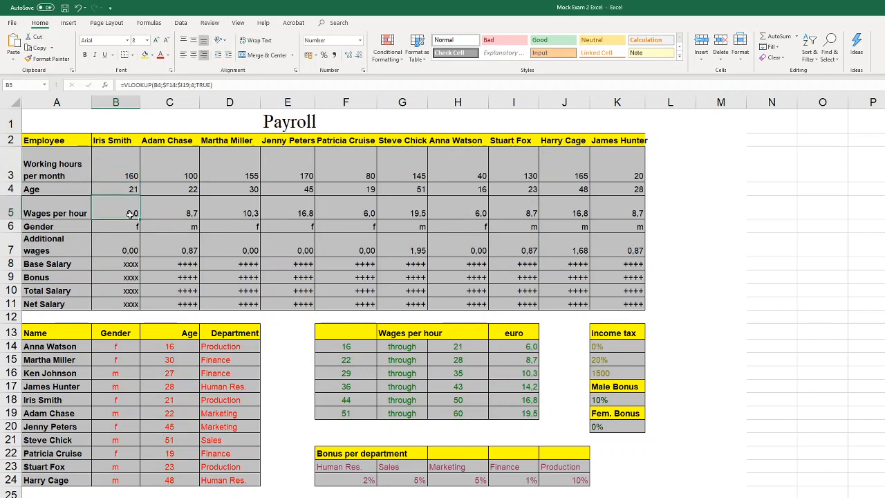
click(126, 243)
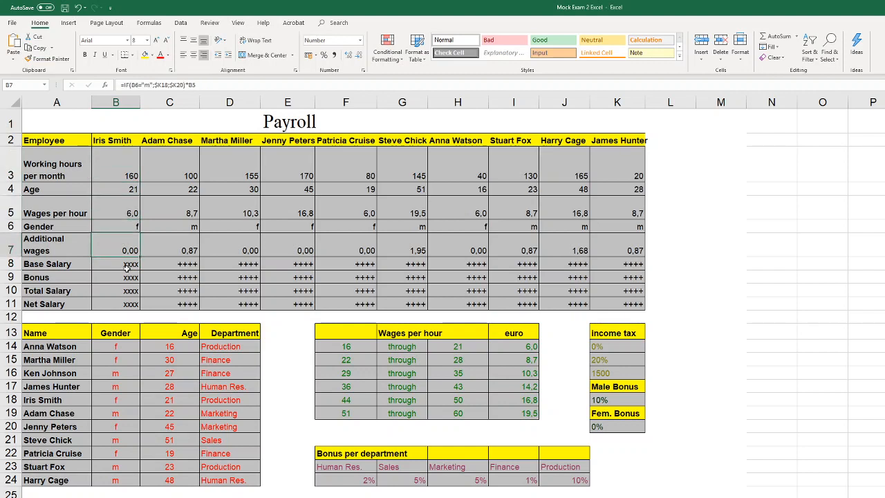
double_click(126, 266)
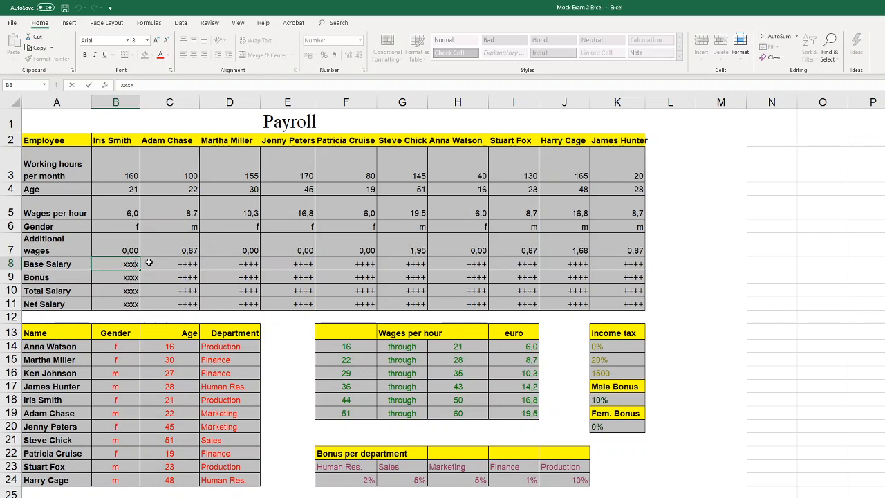
key(BackSpace)
key(BackSpace)
key(BackSpace)
key(BackSpace)
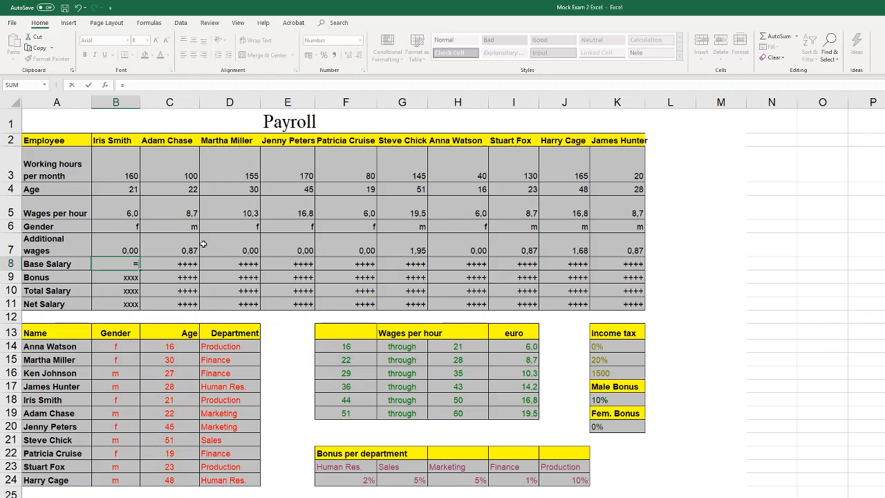
text(=)
click(137, 213)
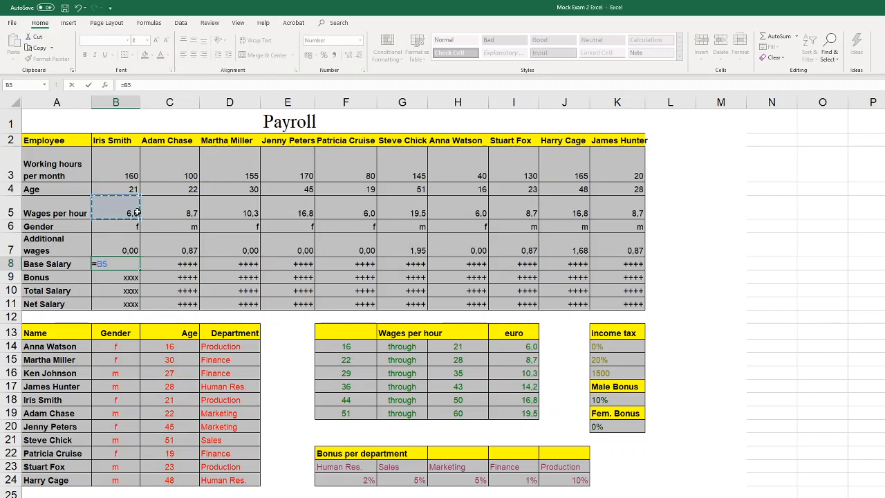
text(+)
click(133, 248)
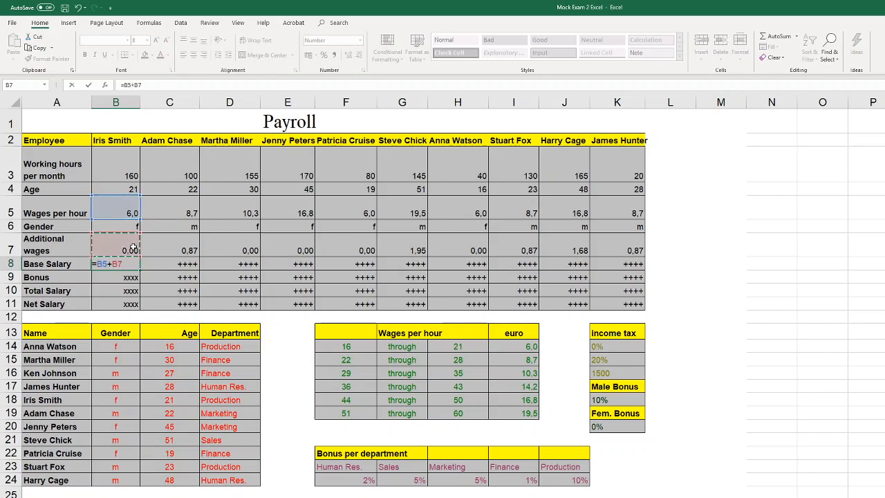
Enclose the B5+B7 sum in B8 in parentheses and multiply it by the working hours in B3
text())
click(98, 264)
text(()
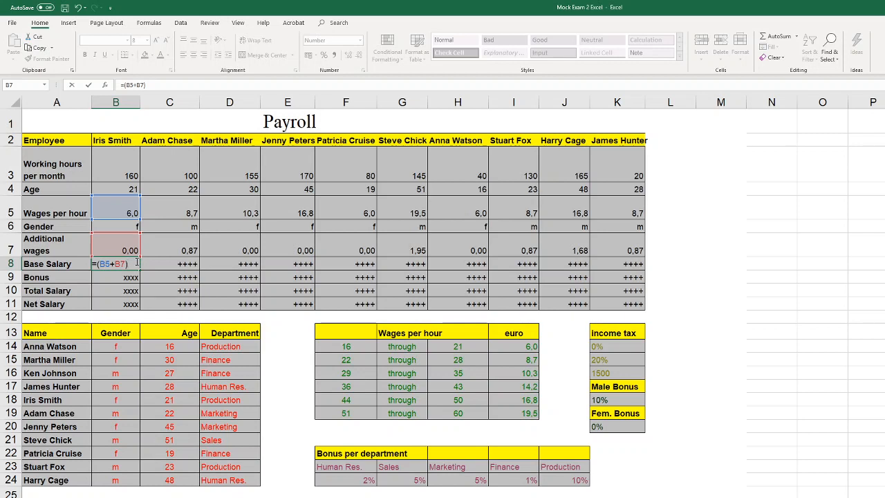
text(*)
click(127, 163)
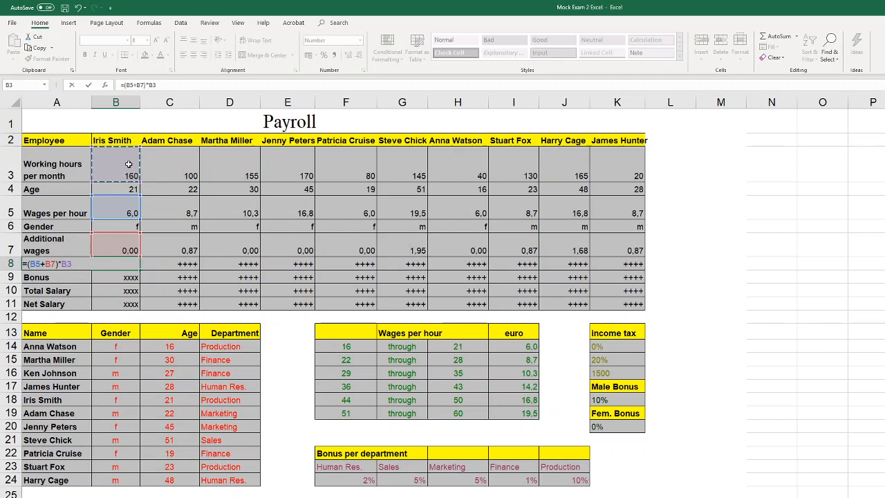
Enter the base salary formula in B8 and fill it across the row to K8
key(Return)
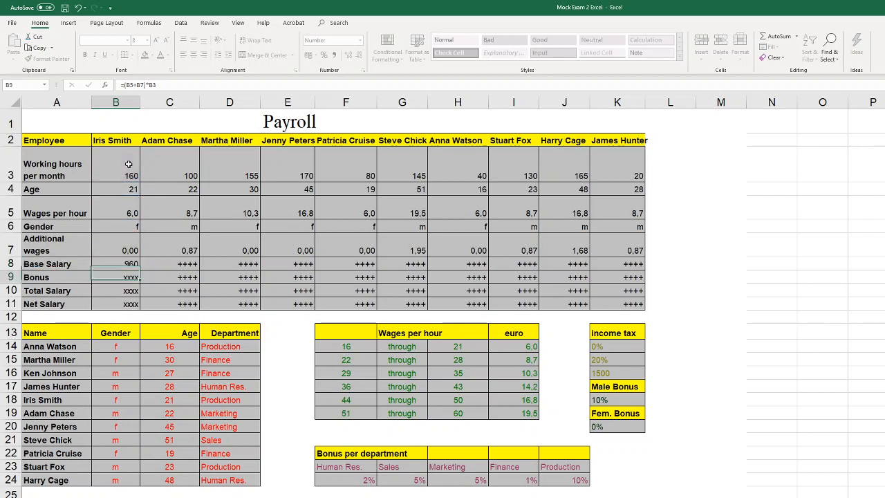
click(131, 265)
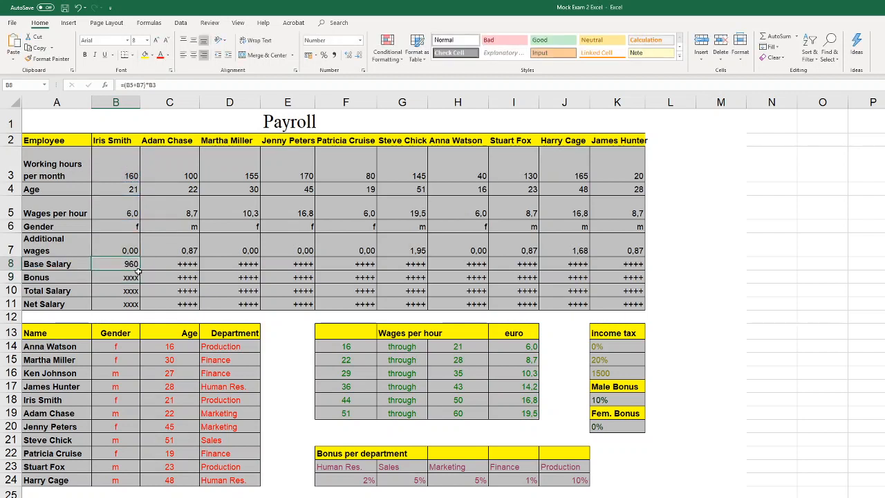
drag(140, 269, 650, 280)
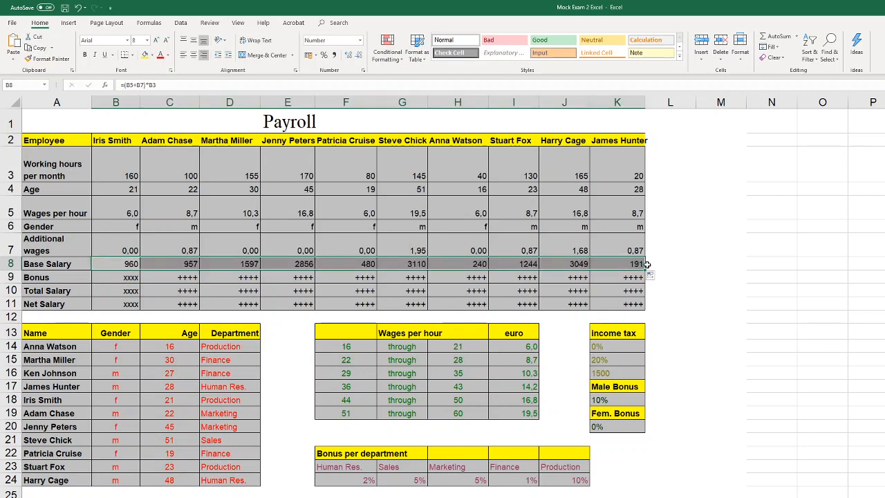
Examine the Bonus per department table in F22:J24 to see how departments and percentages are laid out for the bonus in B9
click(126, 278)
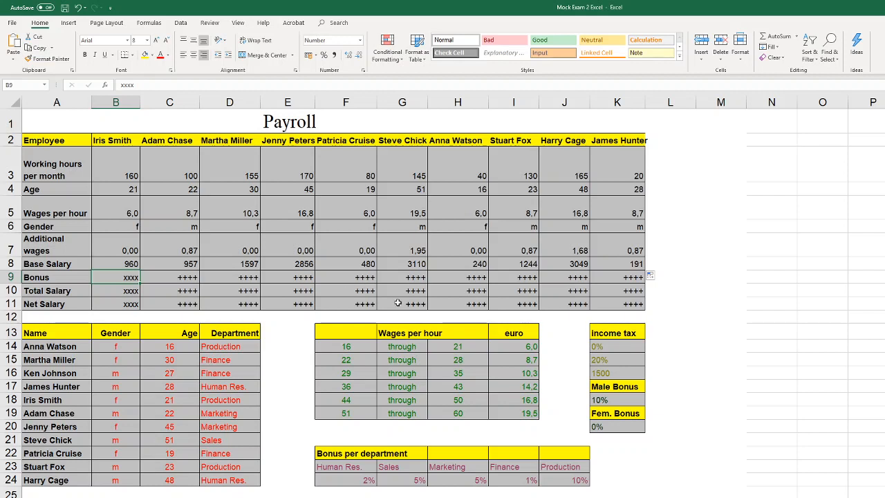
drag(575, 482, 357, 450)
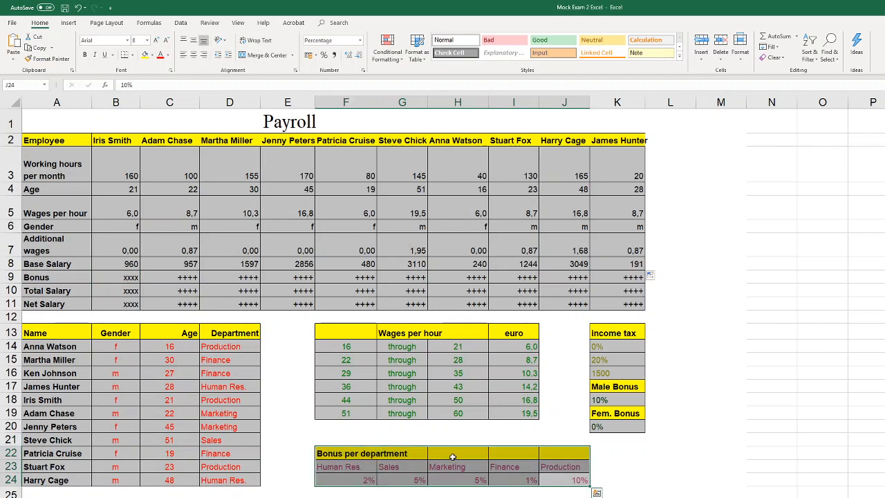
click(369, 466)
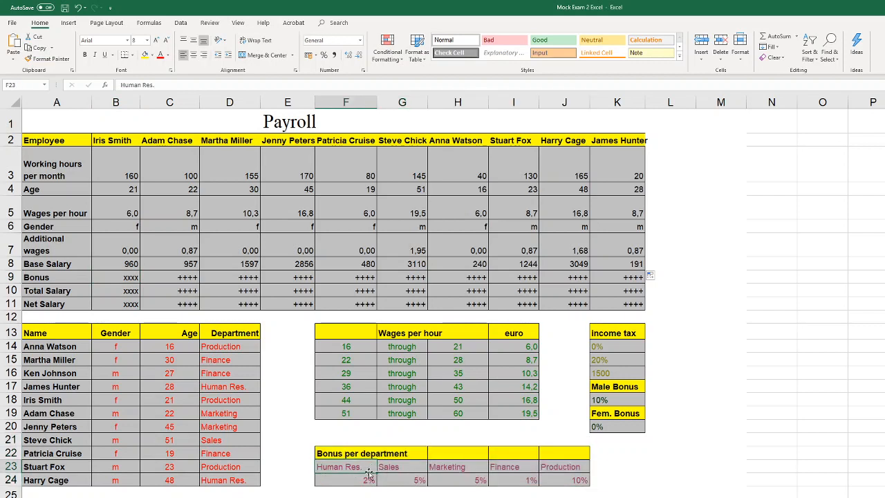
click(365, 481)
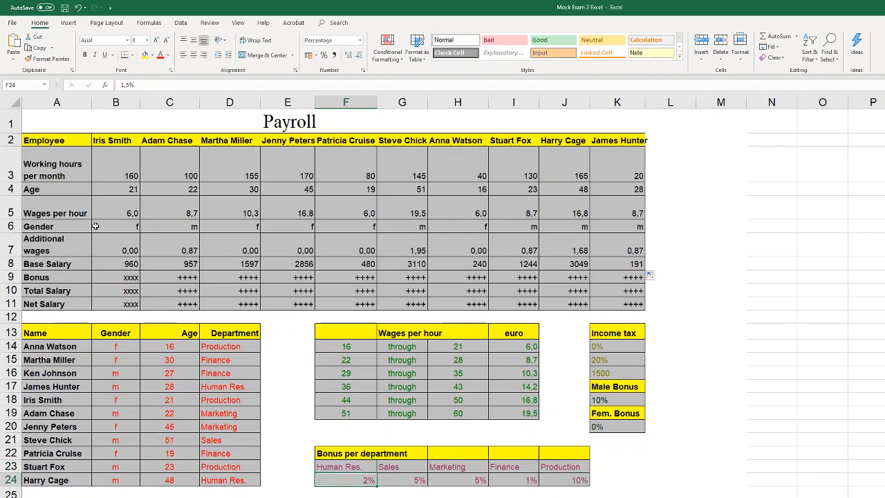
click(132, 277)
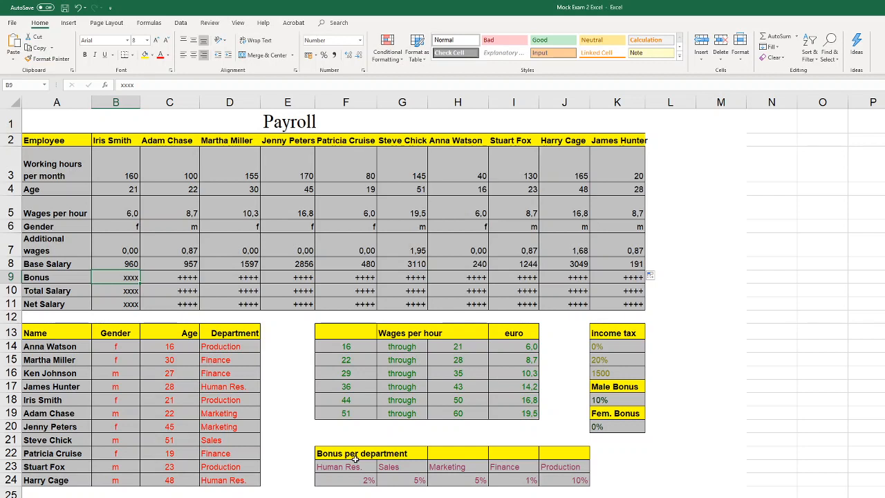
drag(356, 468, 572, 481)
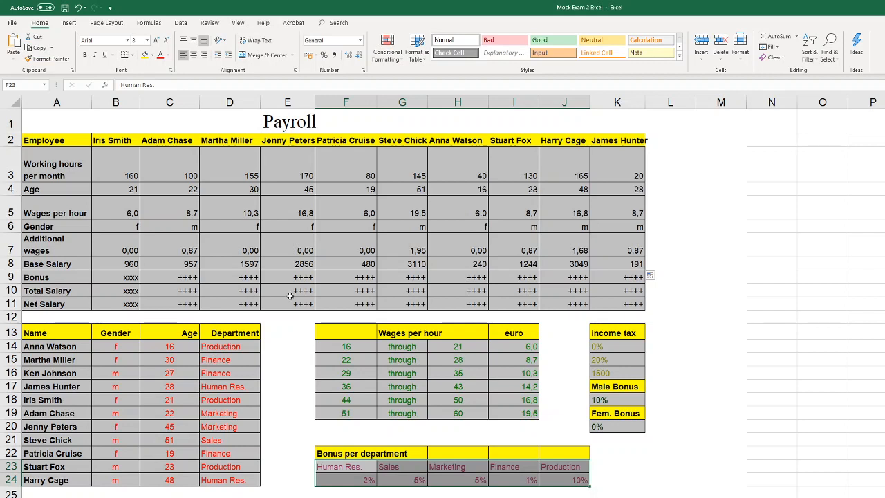
click(126, 277)
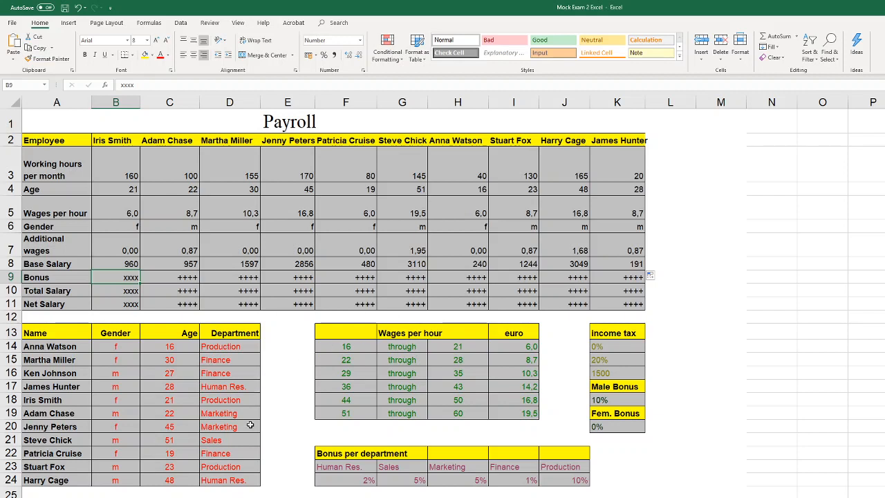
Compare the employees' departments in A14:D24 with the department bonus percentages in F23:J24
drag(240, 478, 71, 350)
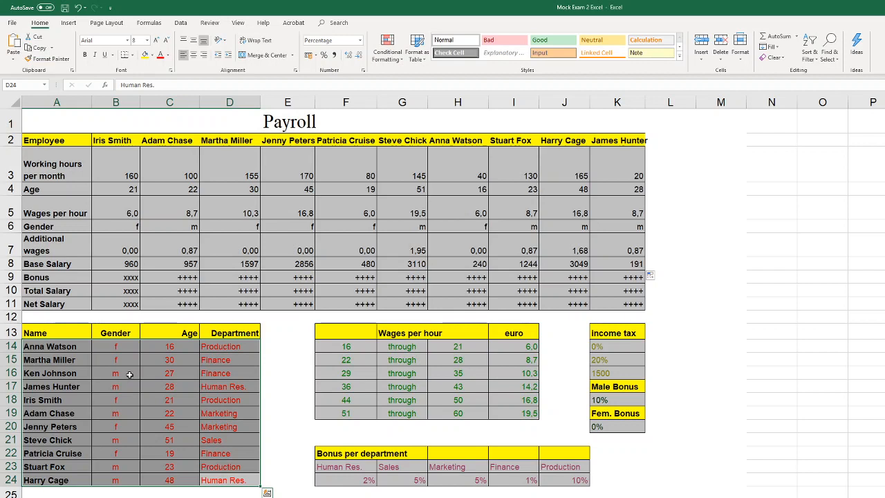
click(190, 371)
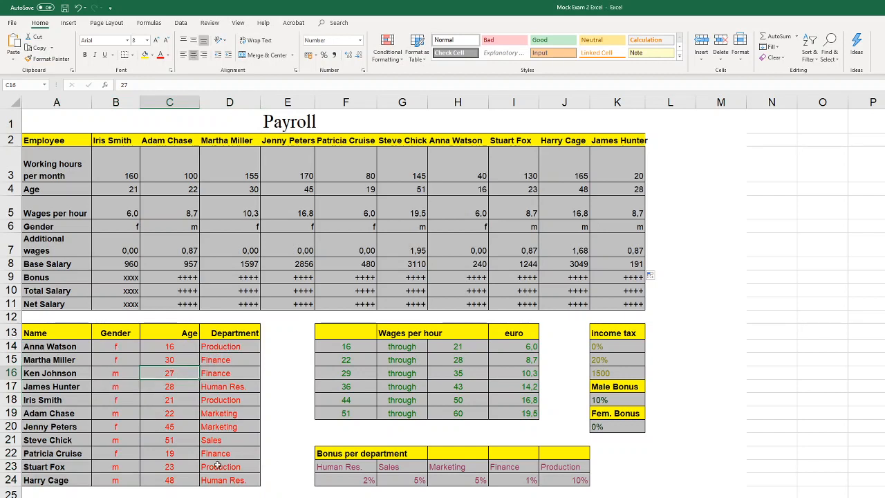
drag(235, 481, 77, 343)
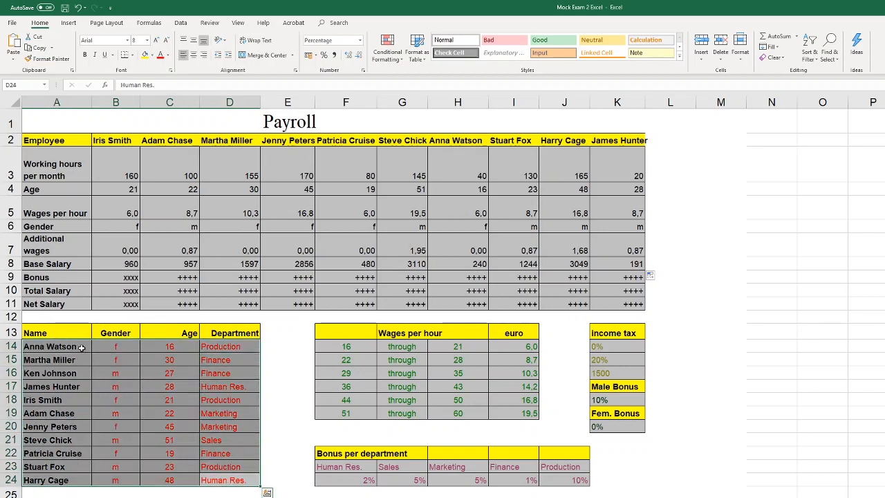
click(286, 384)
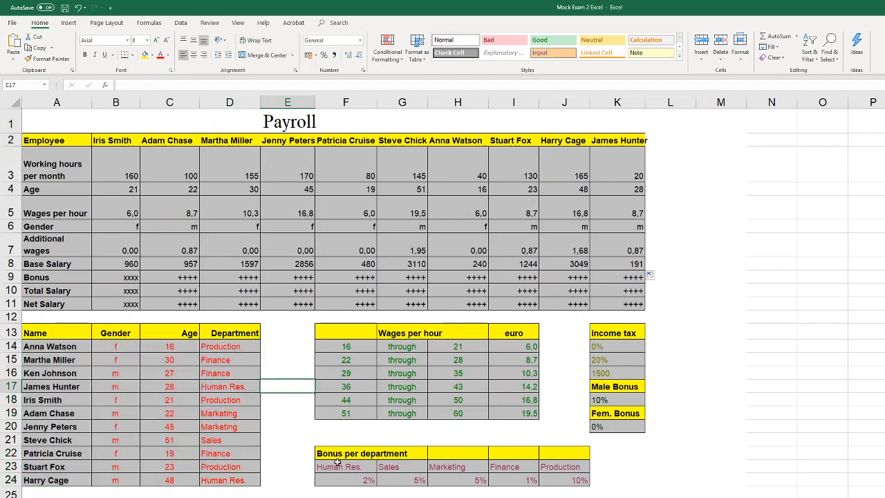
drag(338, 466, 555, 484)
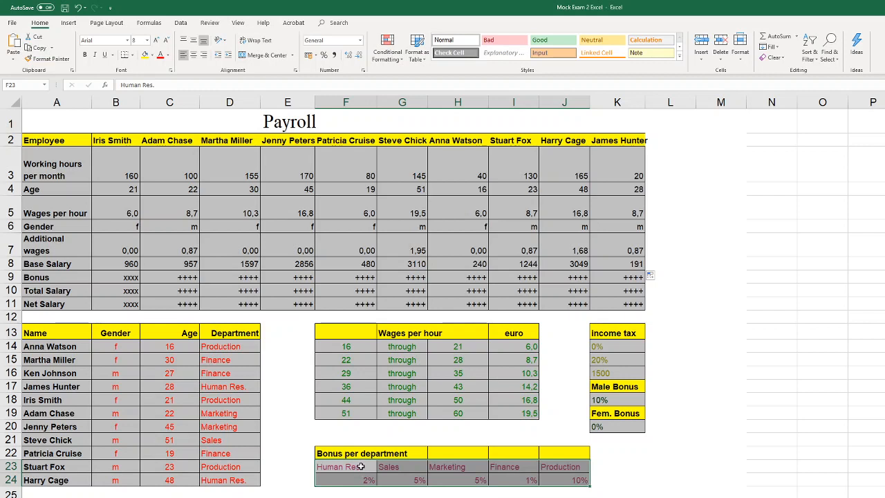
drag(361, 467, 560, 478)
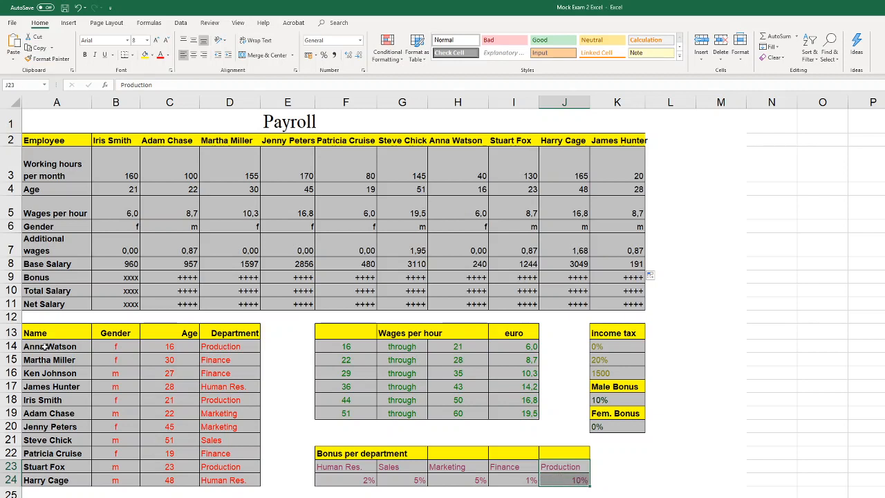
drag(47, 347, 235, 350)
drag(69, 360, 253, 361)
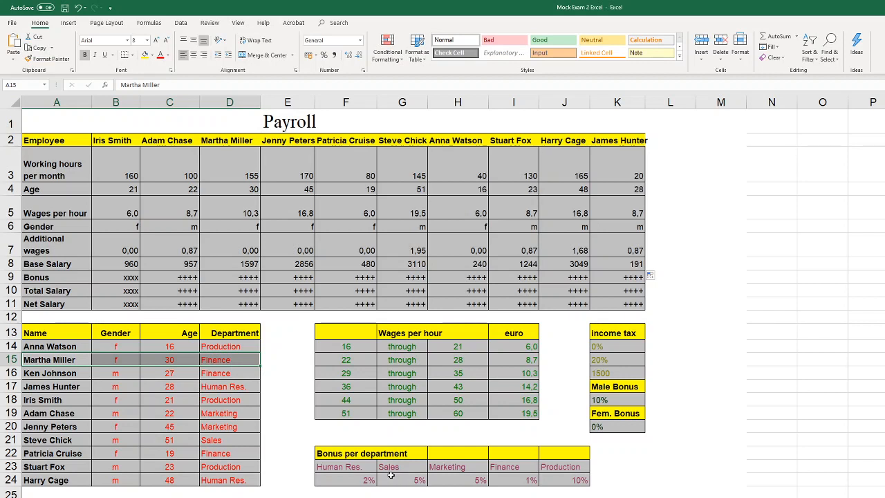
Replace the placeholder in the bonus cell B9 with the beginning of a VLOOKUP formula
click(129, 276)
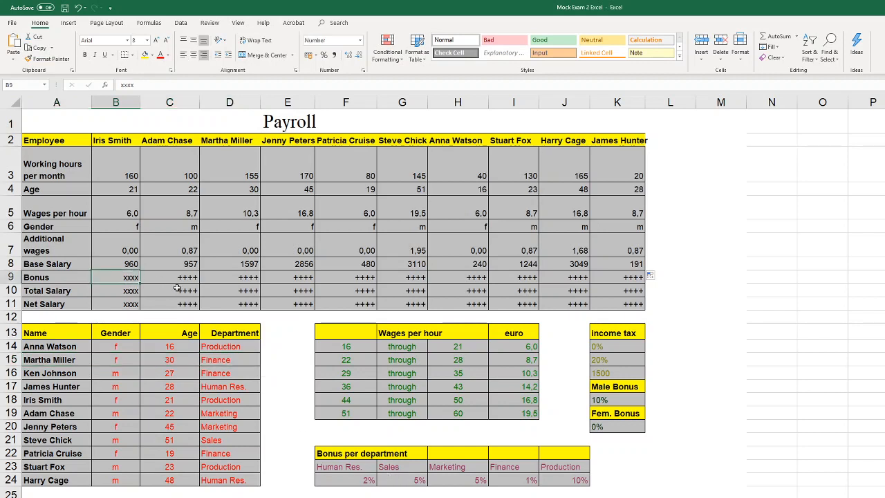
double_click(132, 279)
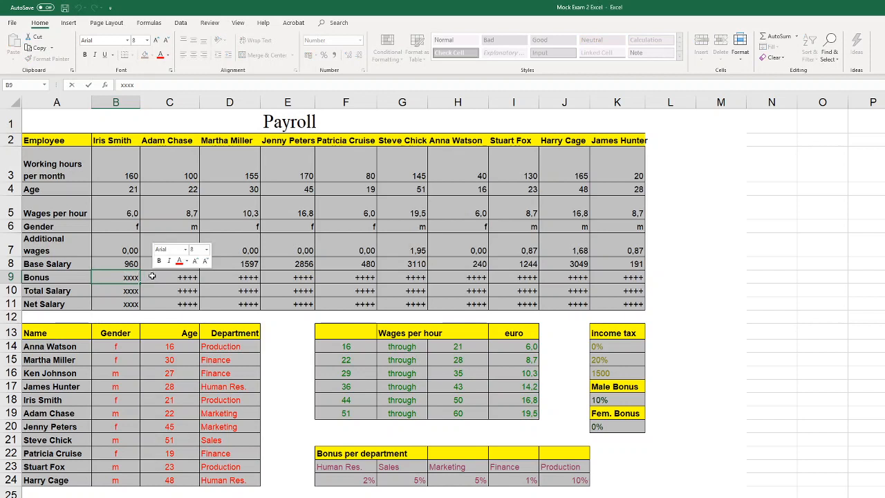
key(BackSpace)
key(BackSpace)
key(BackSpace)
key(BackSpace)
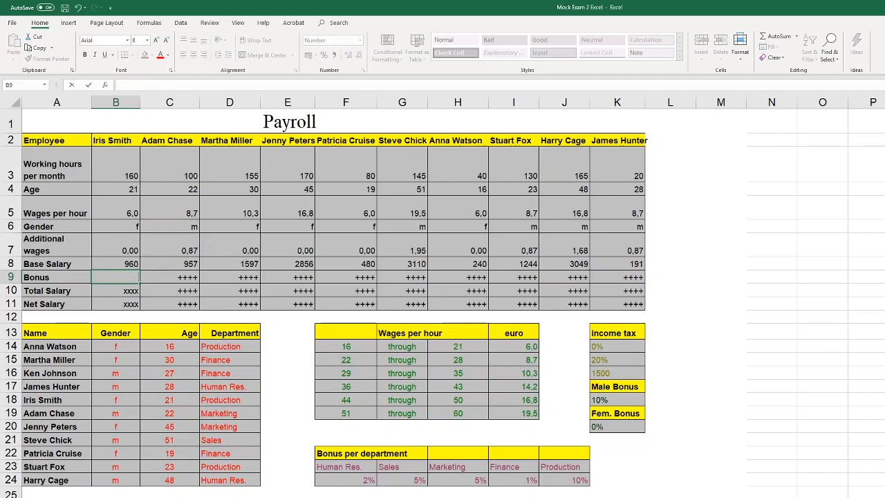
text(=vl)
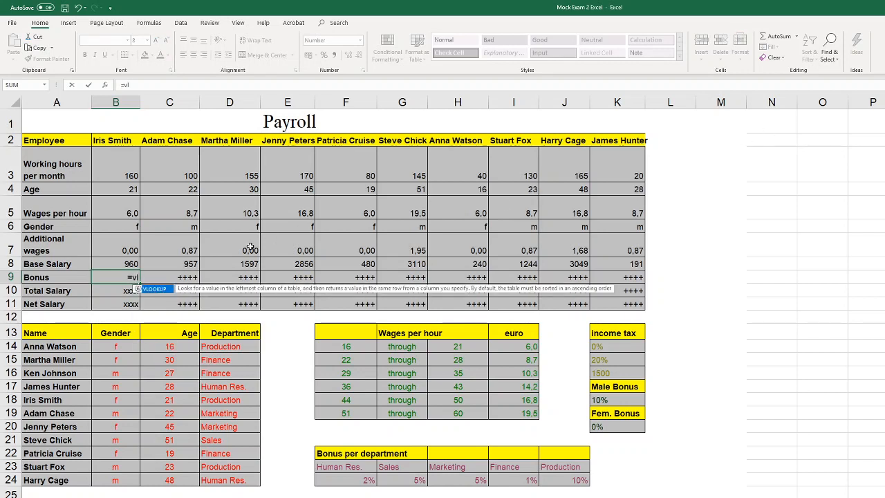
click(158, 293)
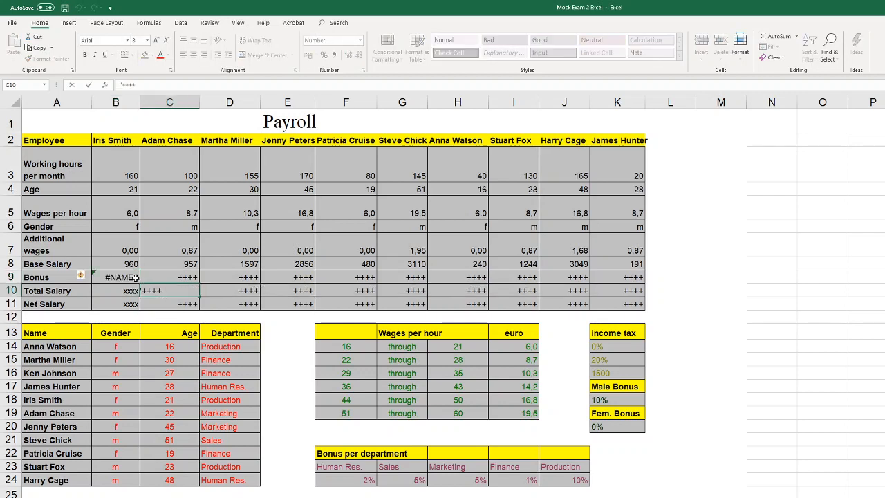
double_click(136, 278)
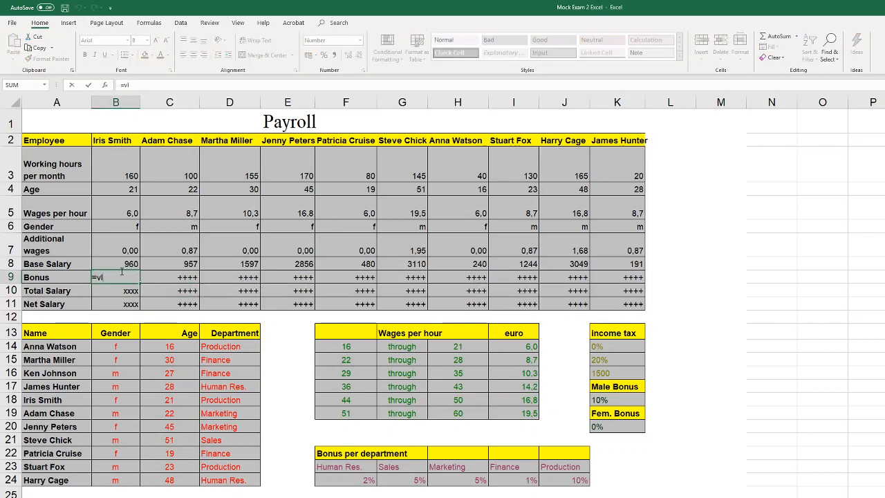
text(ook)
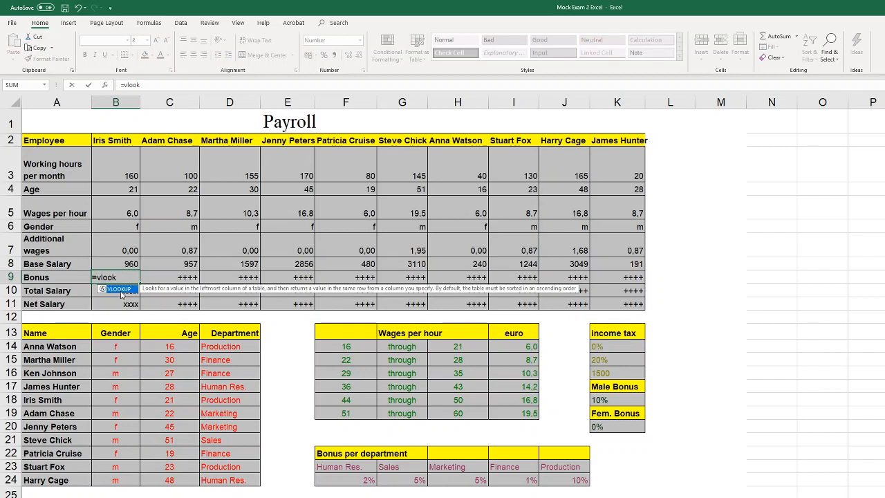
double_click(119, 289)
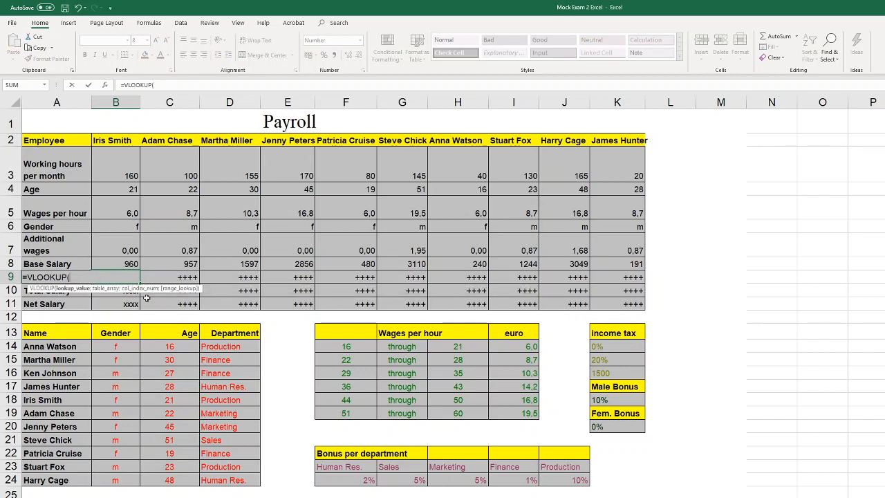
Complete the VLOOKUP in B9 with lookup value B2, table A14:D24, column 4 and FALSE for an exact match
click(121, 139)
text(;)
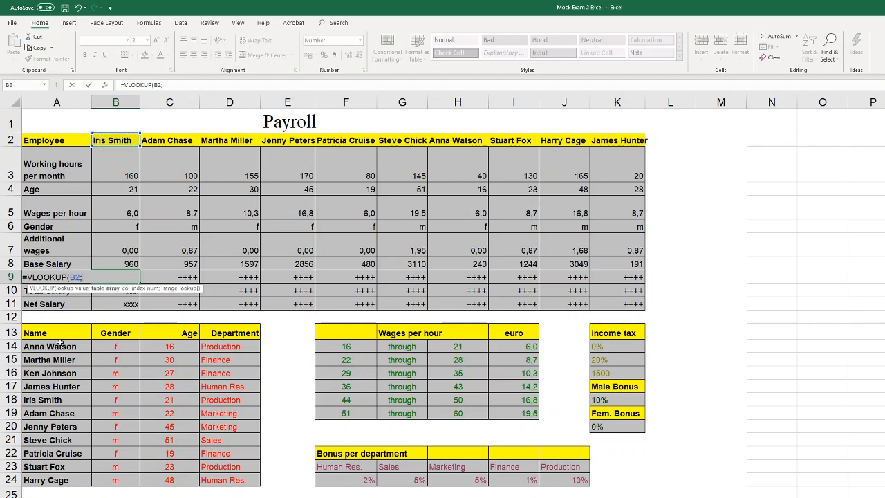
drag(60, 343, 242, 484)
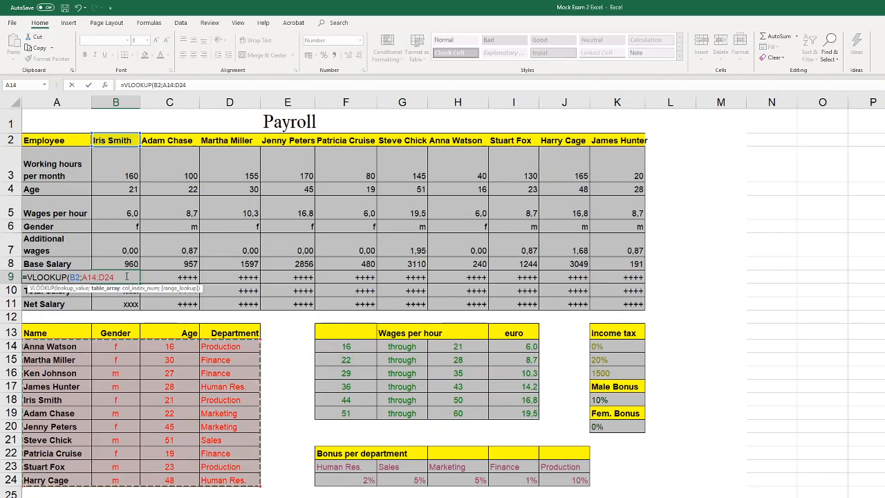
text(;4;)
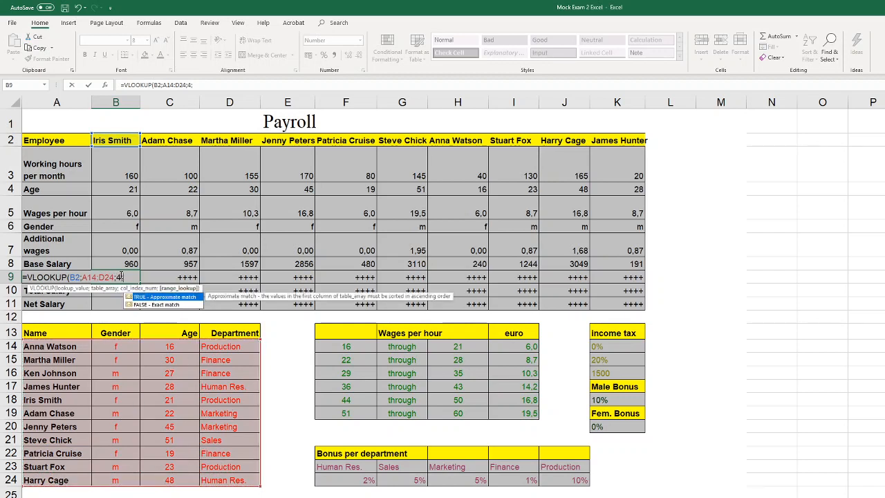
double_click(164, 305)
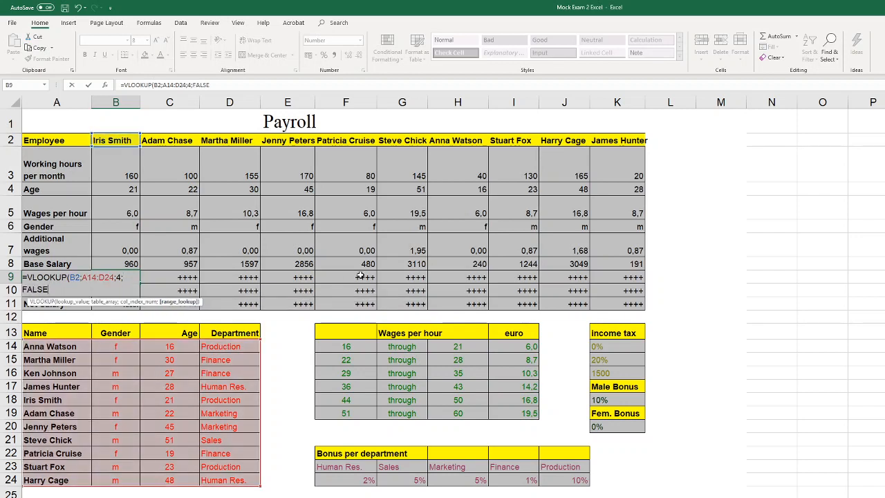
text())
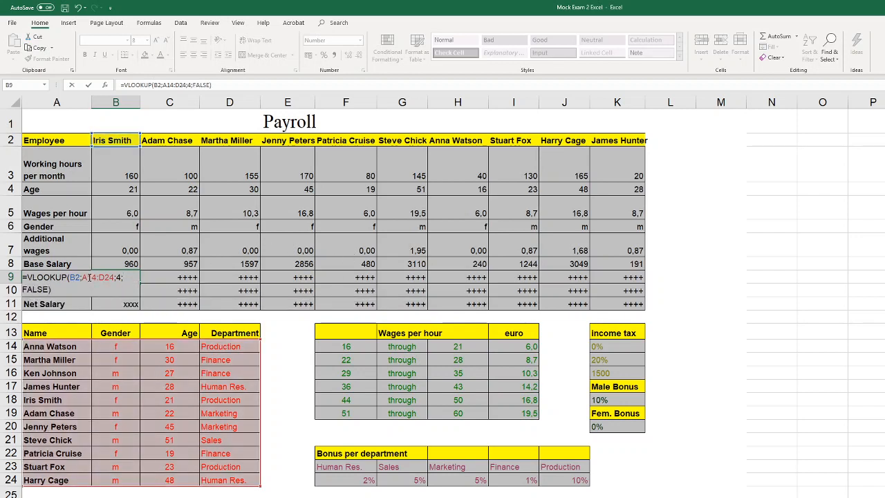
Lock the columns of the lookup table in the B9 formula as $A14:$D24 and enter the formula
click(89, 277)
key(F4)
key(F4)
key(F4)
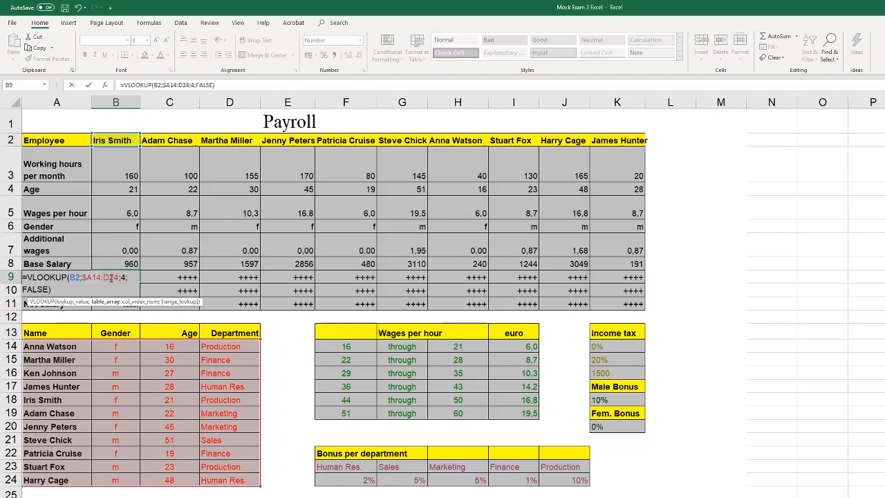
click(125, 277)
key(F4)
key(F4)
key(F4)
click(110, 289)
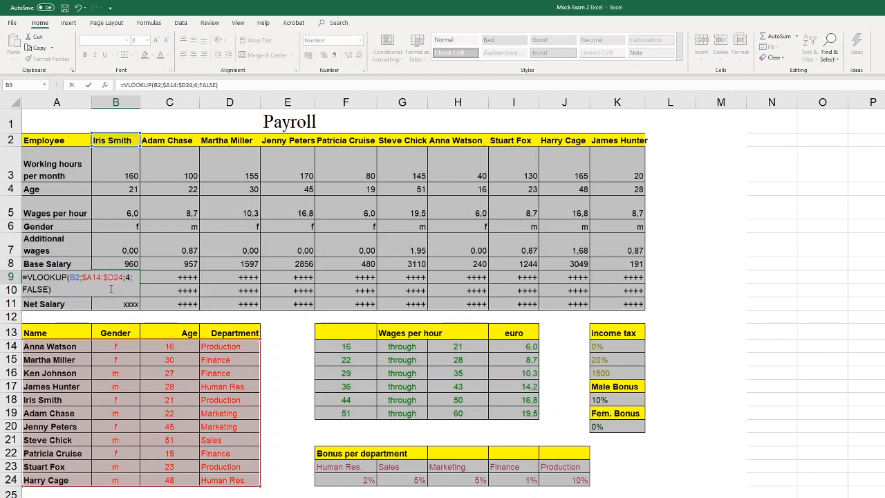
key(Return)
Reopen the VLOOKUP formula in B9 for editing with the cursor right after the equals sign
click(112, 278)
double_click(112, 278)
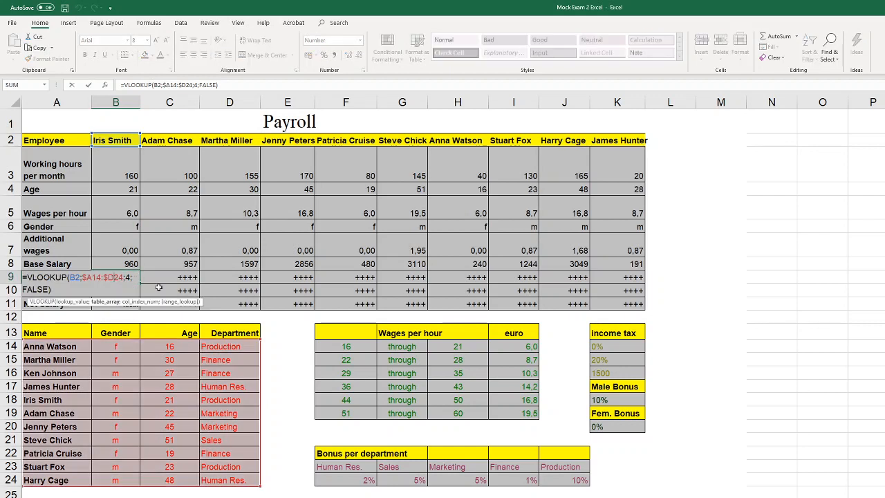
click(25, 278)
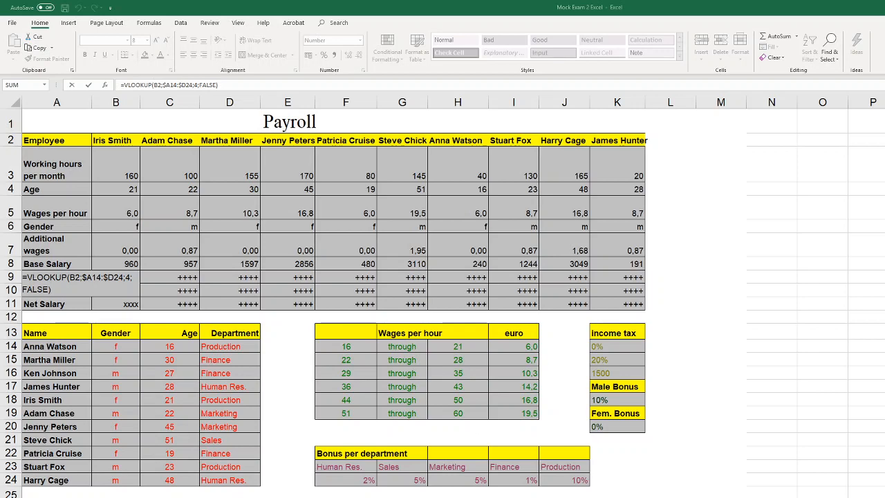
key(alt+Tab)
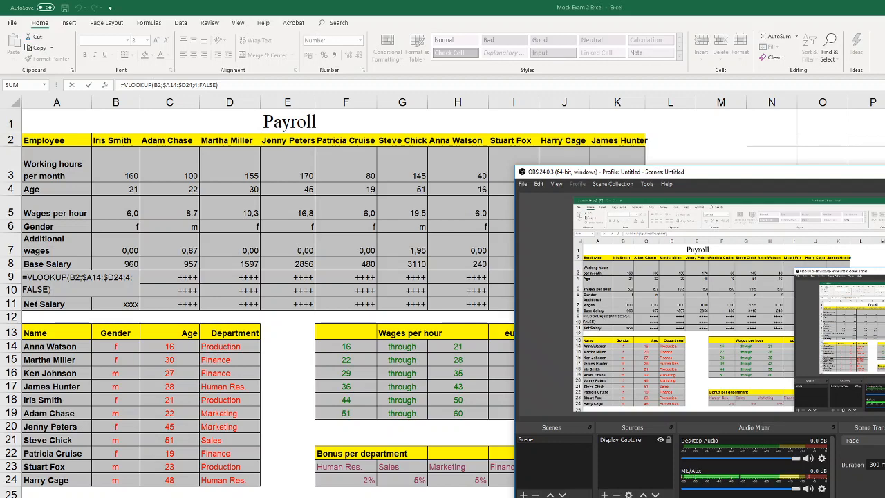
Switch back to the Excel workbook and insert an HLOOKUP around the VLOOKUP in the B9 bonus formula
key(alt+Tab)
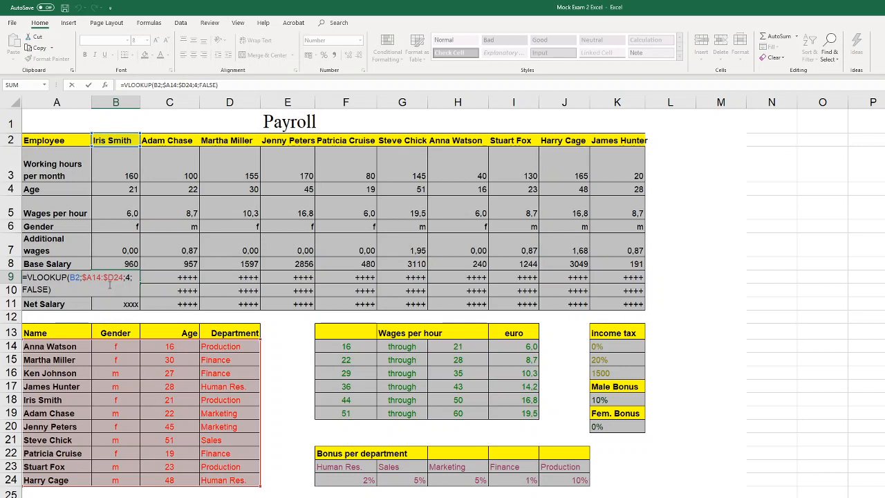
text(hl)
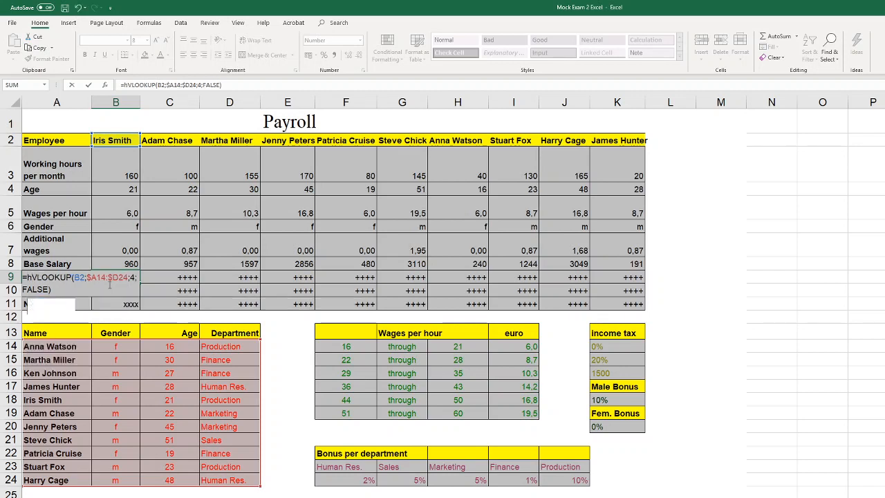
key(Down)
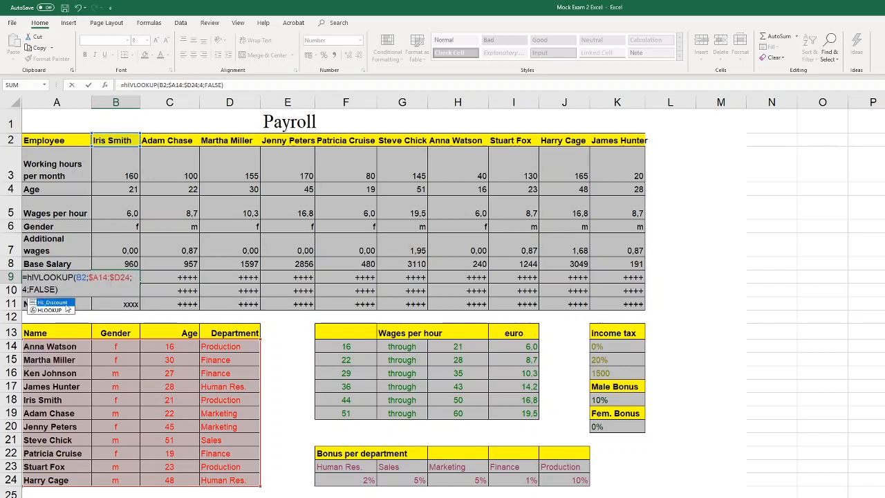
key(Tab)
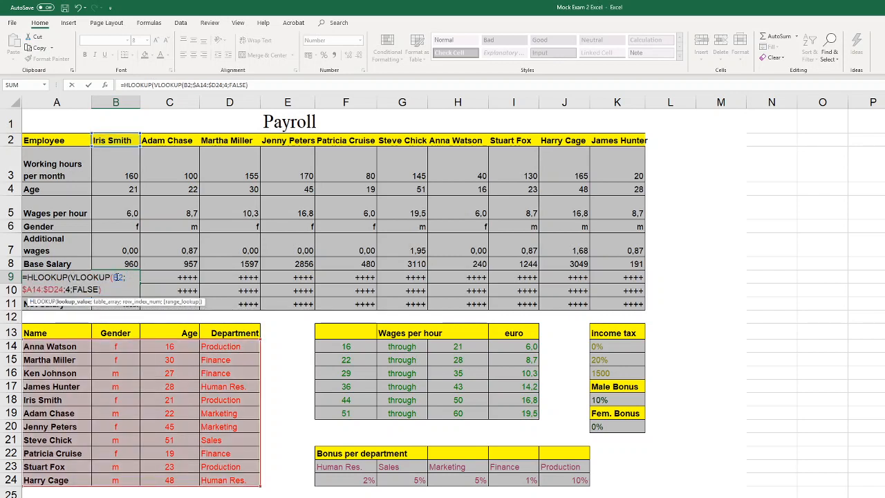
click(115, 290)
text(;)
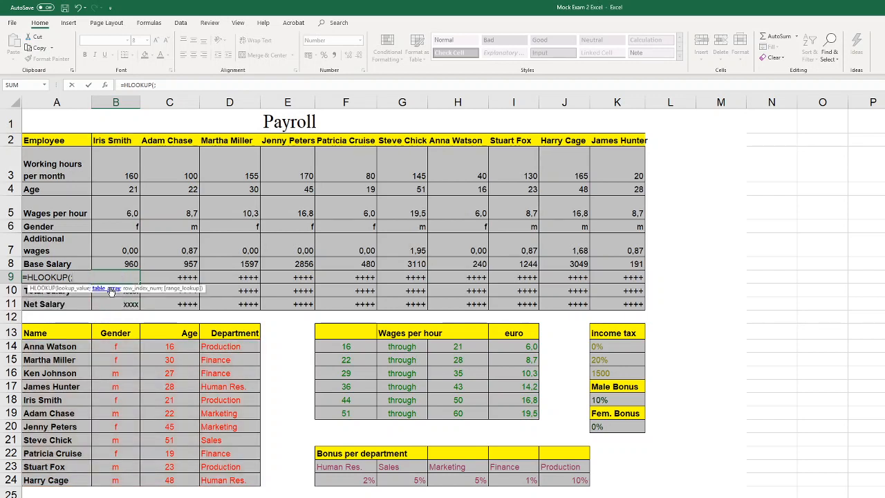
key(BackSpace)
click(78, 12)
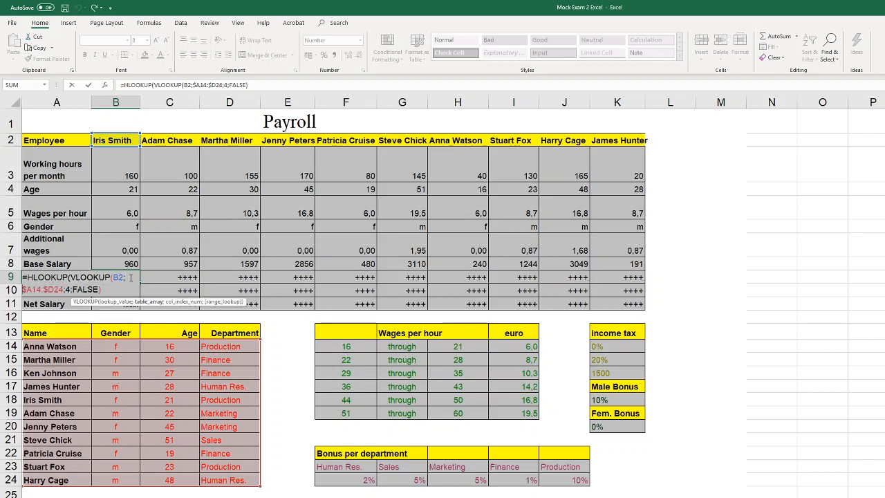
Complete the HLOOKUP in B9 with bonus table F23:J24, row 2 and FALSE for an exact match
text(;)
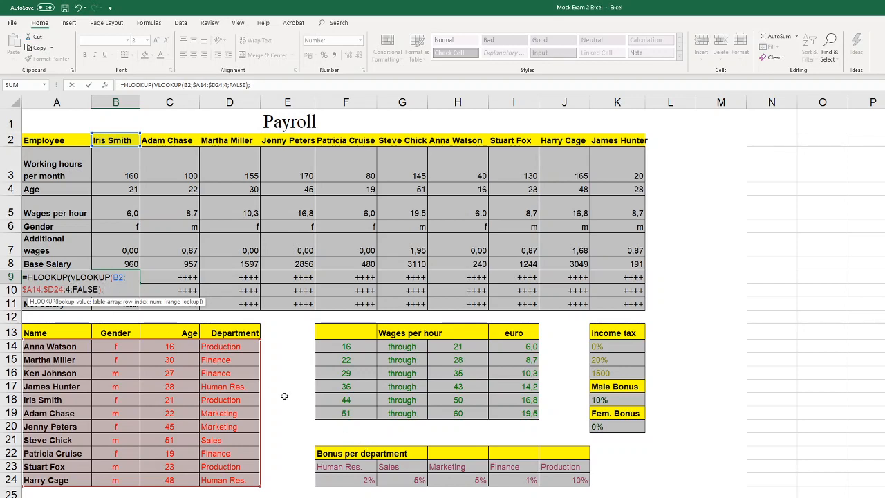
drag(344, 467, 559, 482)
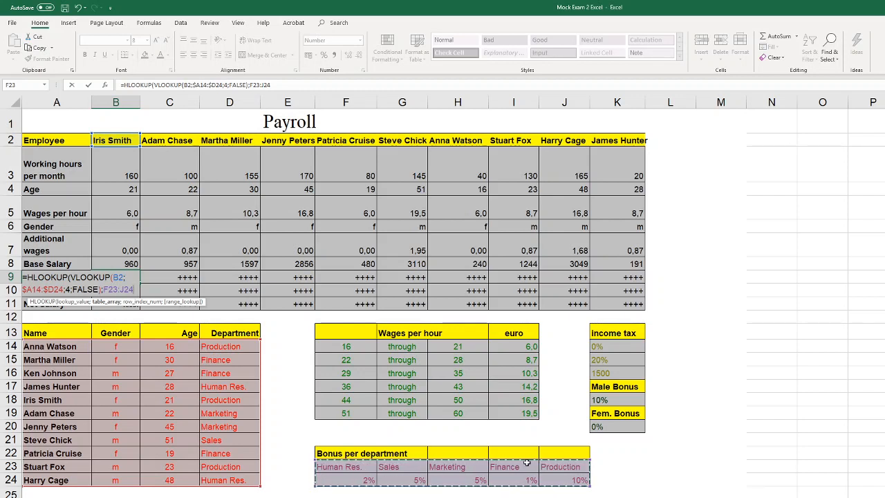
click(134, 289)
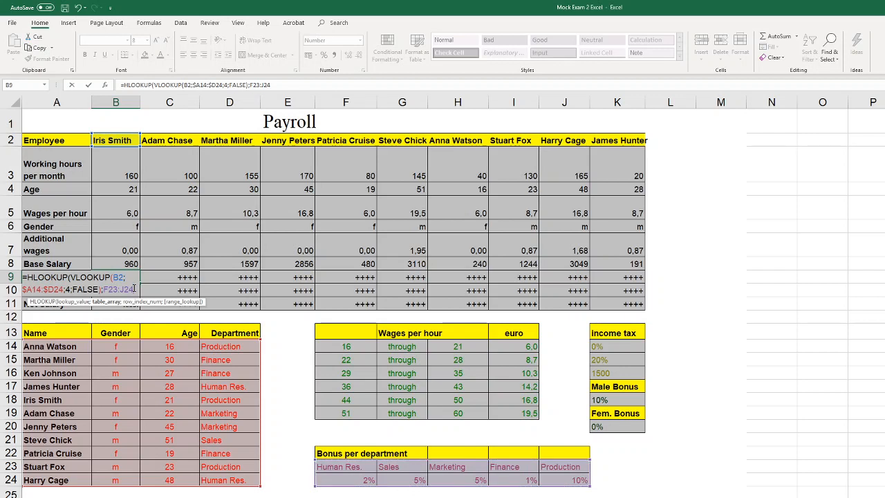
text(;2)
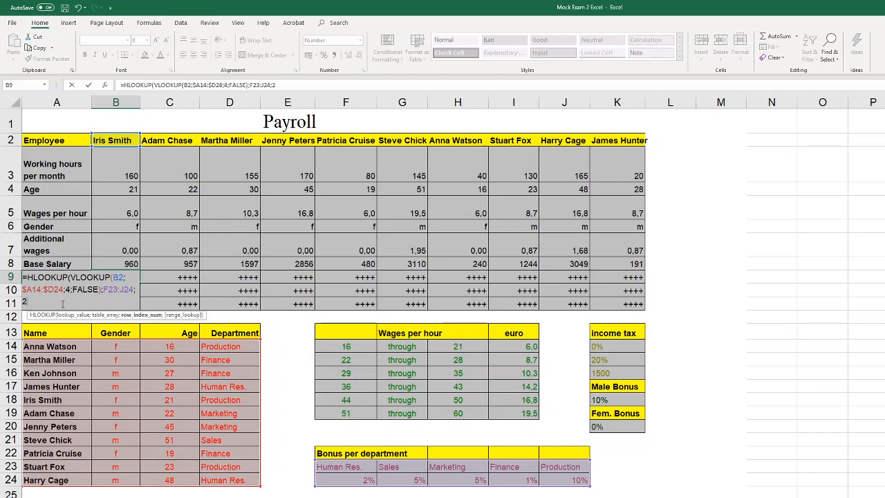
text(;)
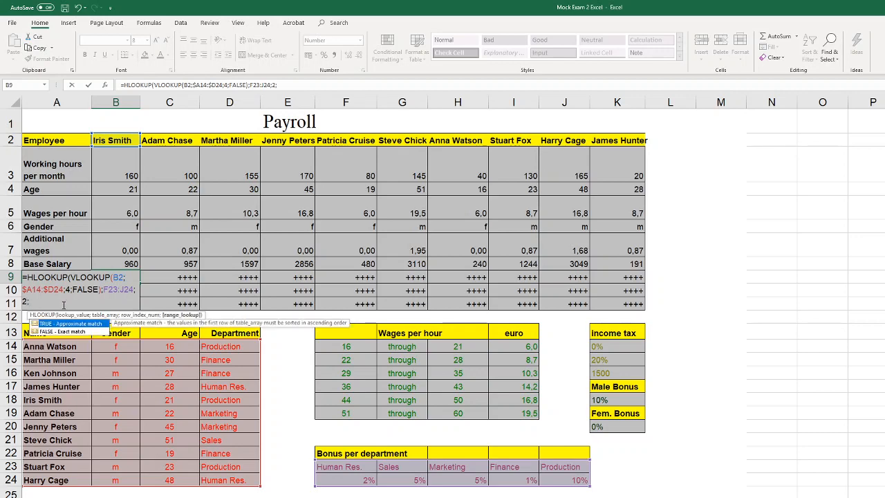
click(301, 7)
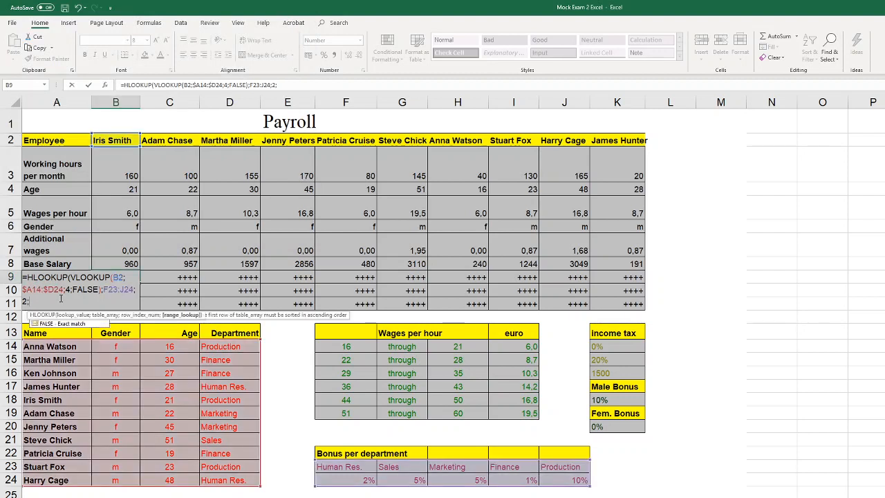
click(62, 324)
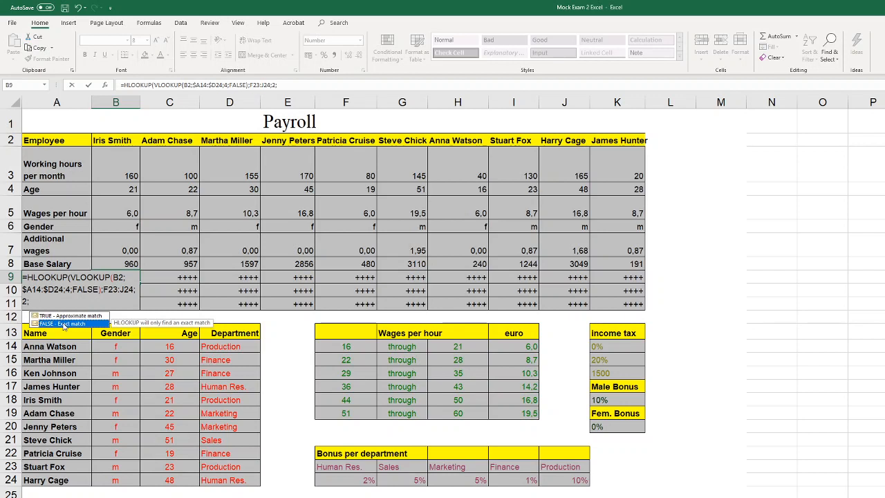
double_click(62, 324)
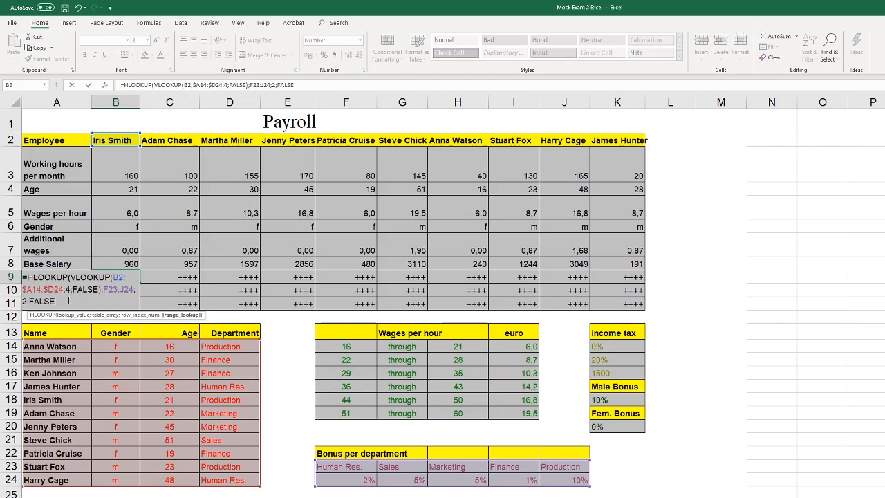
text())
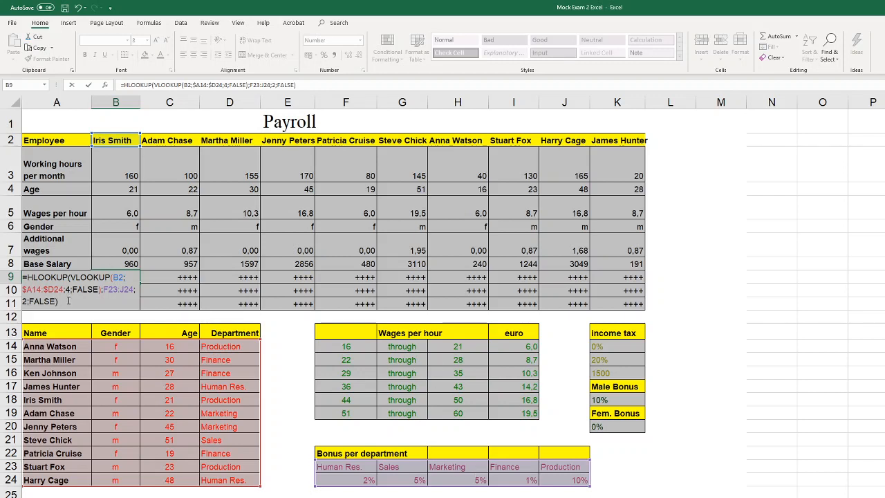
Lock the columns of the bonus table reference in the B9 formula as $F23:$J24
click(110, 289)
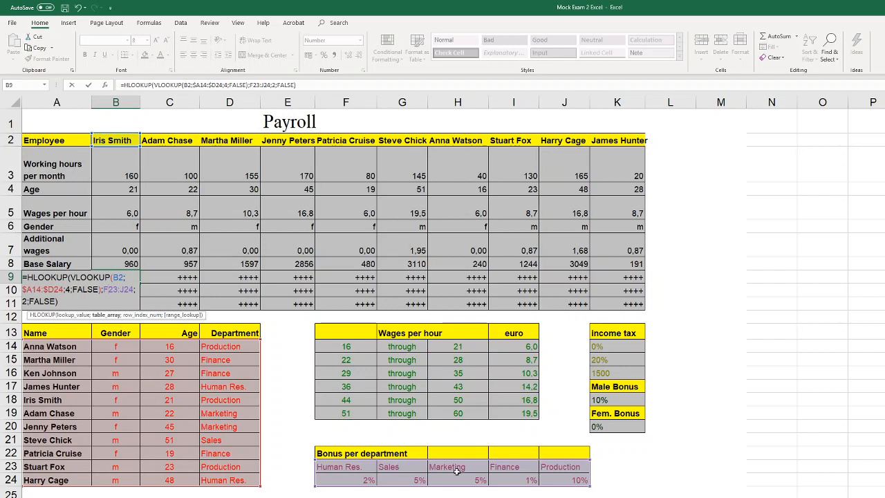
click(104, 289)
text($)
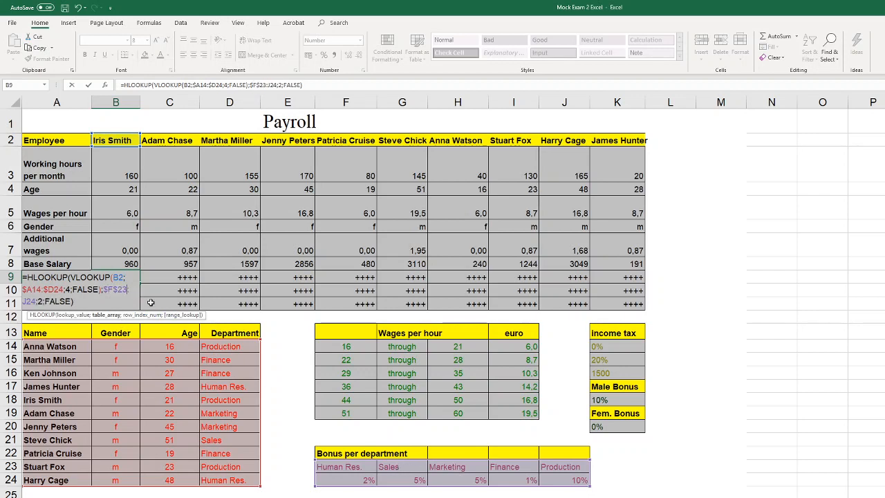
click(28, 302)
key(F4)
key(F4)
key(F4)
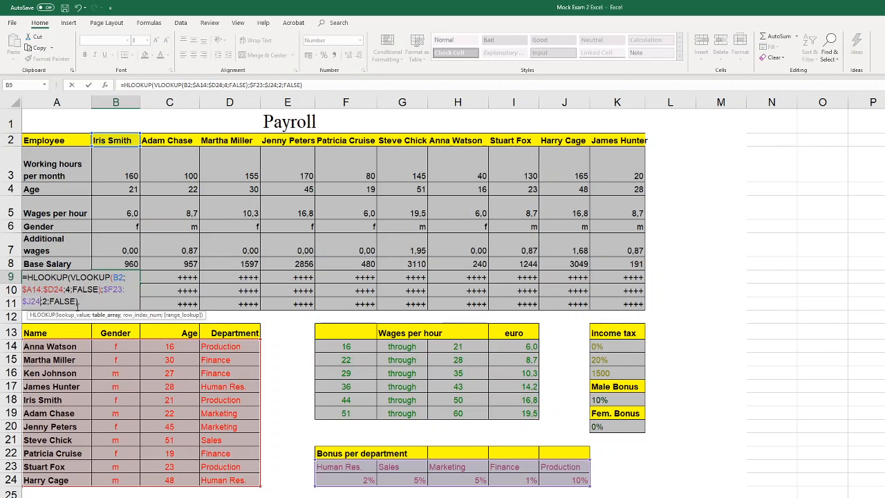
Multiply the HLOOKUP in B9 by the base salary B8, enter the formula and fill it across the bonus row to K9
click(98, 302)
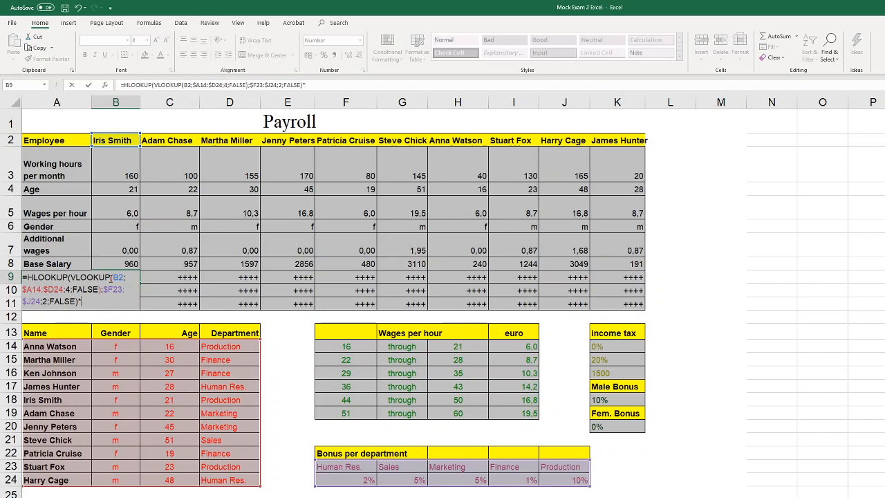
click(122, 264)
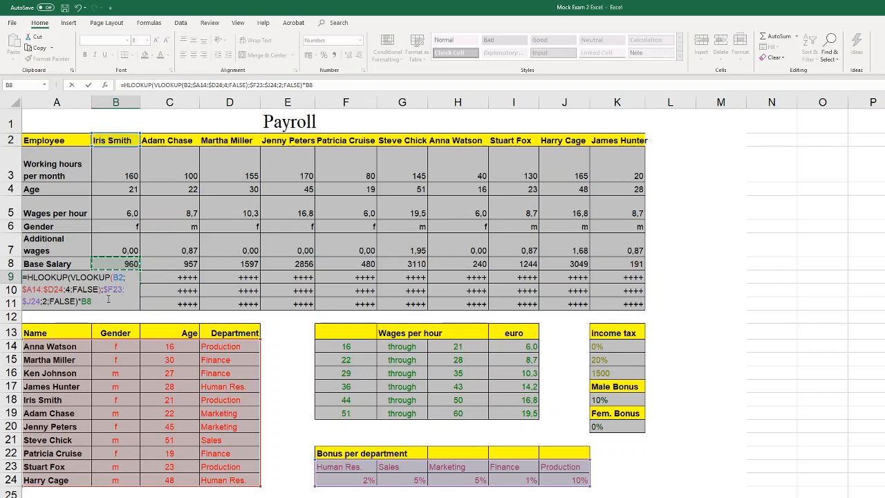
key(Return)
click(133, 276)
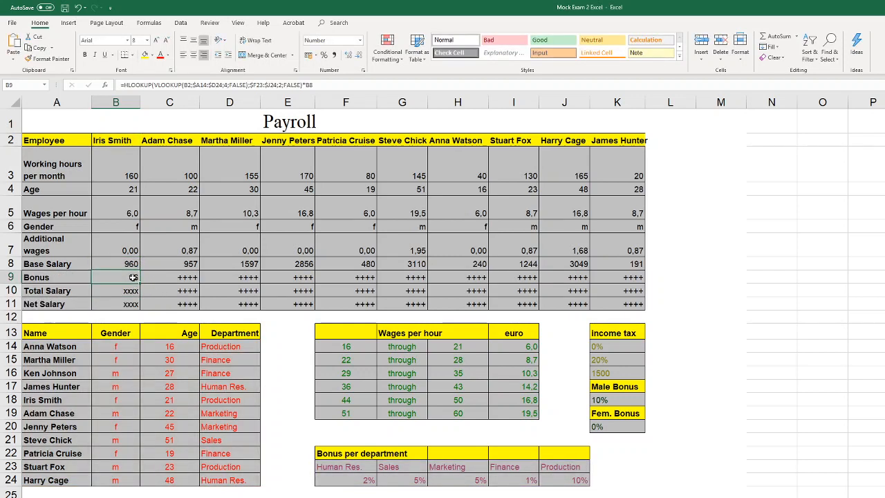
drag(141, 283, 648, 278)
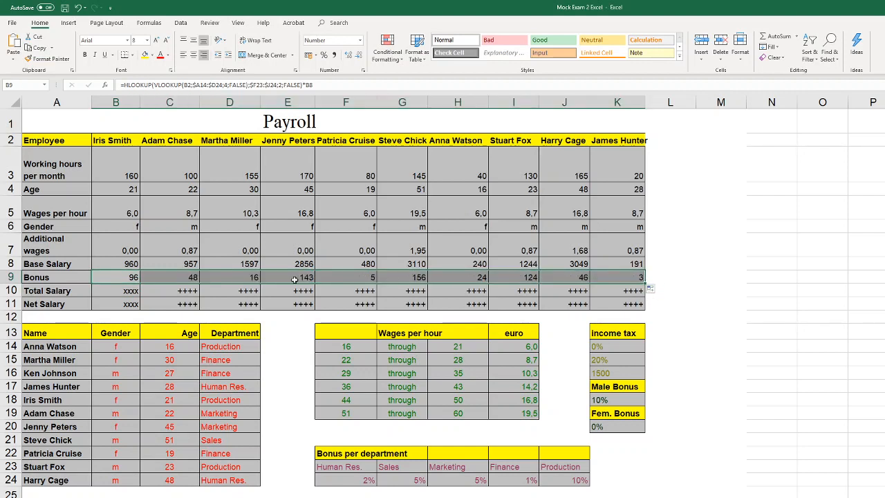
Enter =B8+B9 as the total salary in B10 and fill it across the row to K10
click(121, 291)
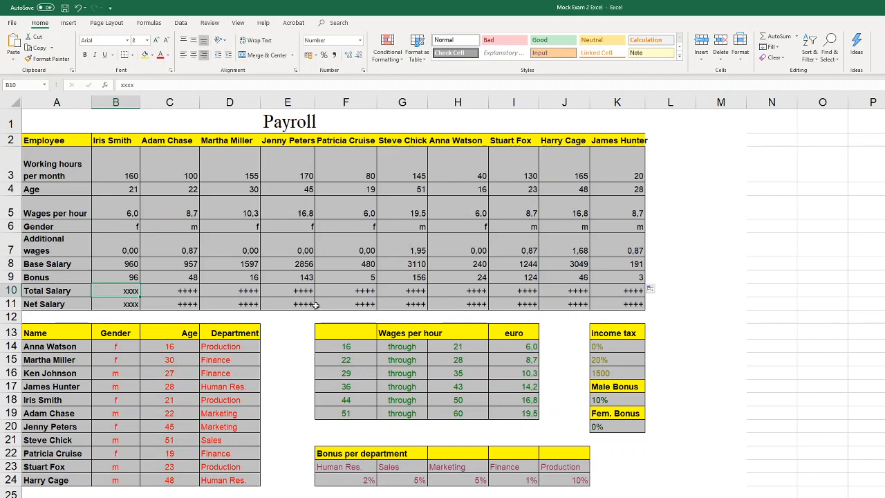
text(=)
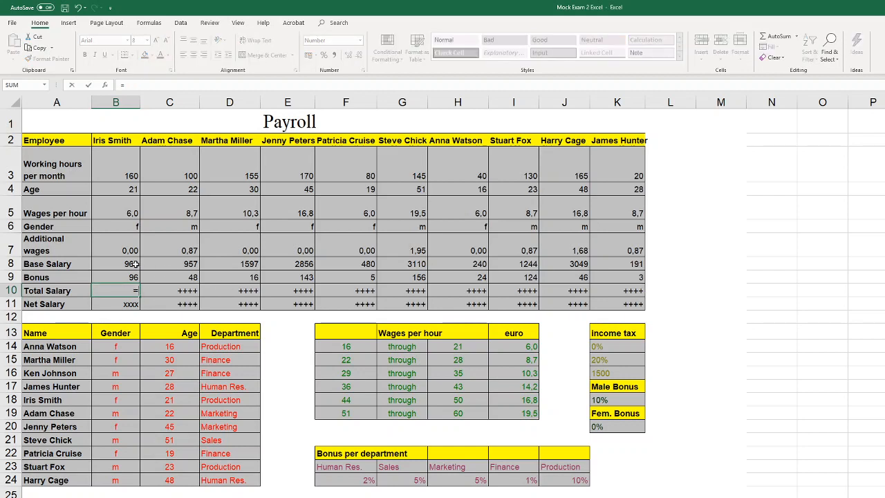
click(135, 263)
text(+)
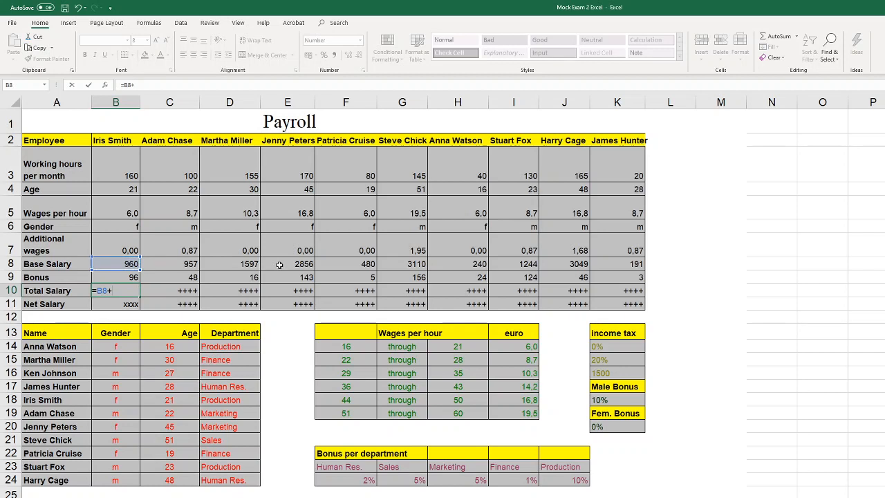
click(133, 277)
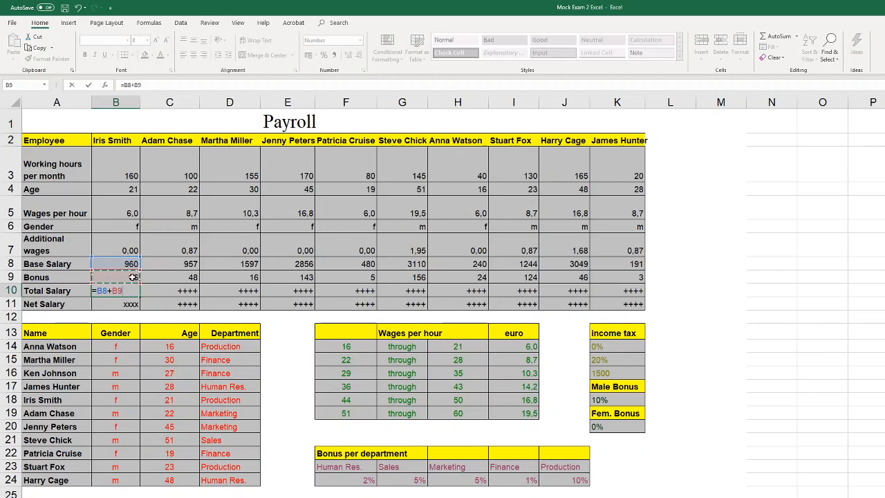
key(ctrl+Return)
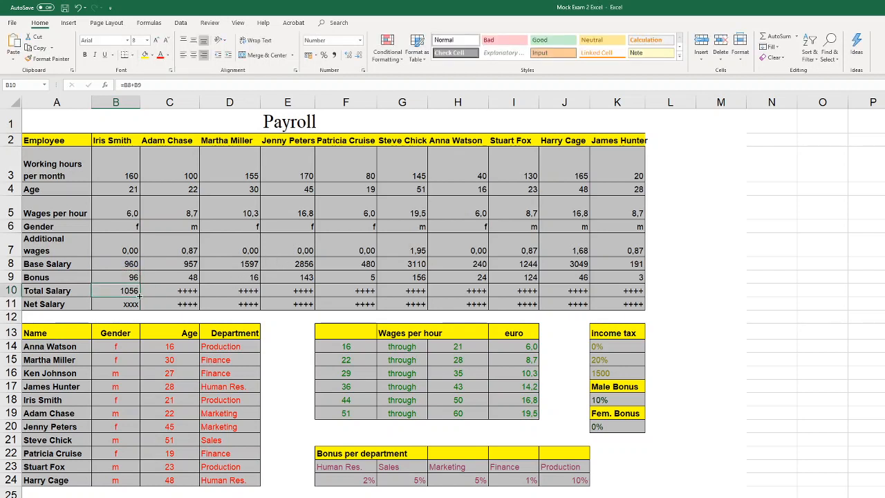
drag(139, 296, 625, 303)
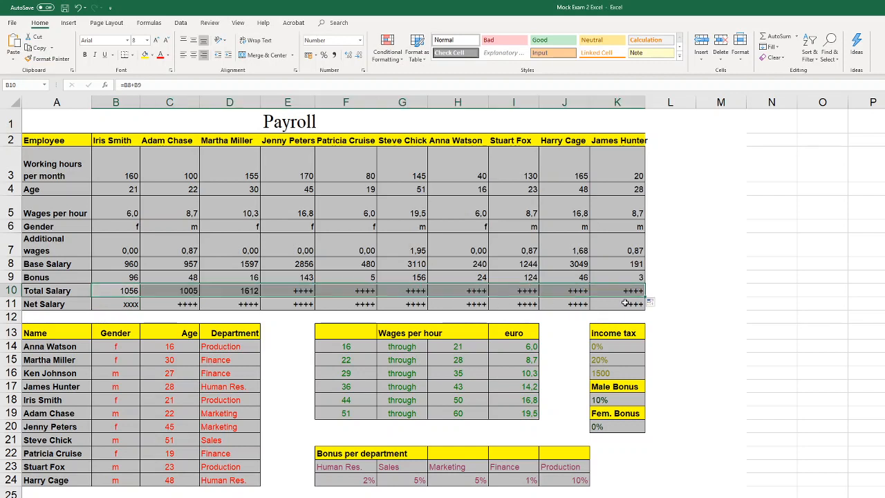
click(126, 306)
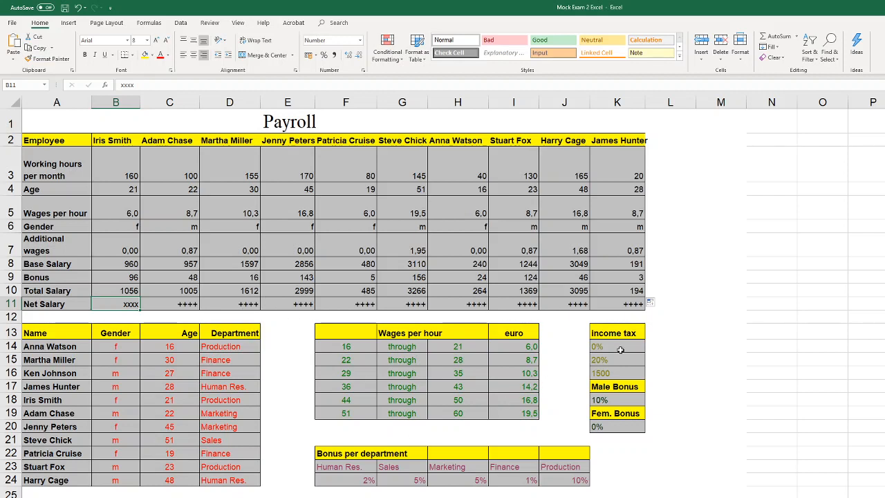
drag(621, 346, 619, 374)
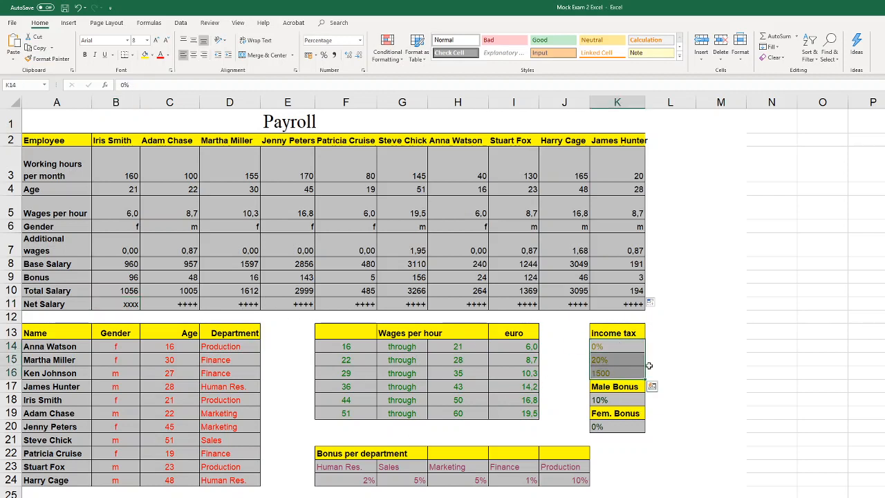
click(636, 329)
drag(636, 330, 624, 373)
click(624, 373)
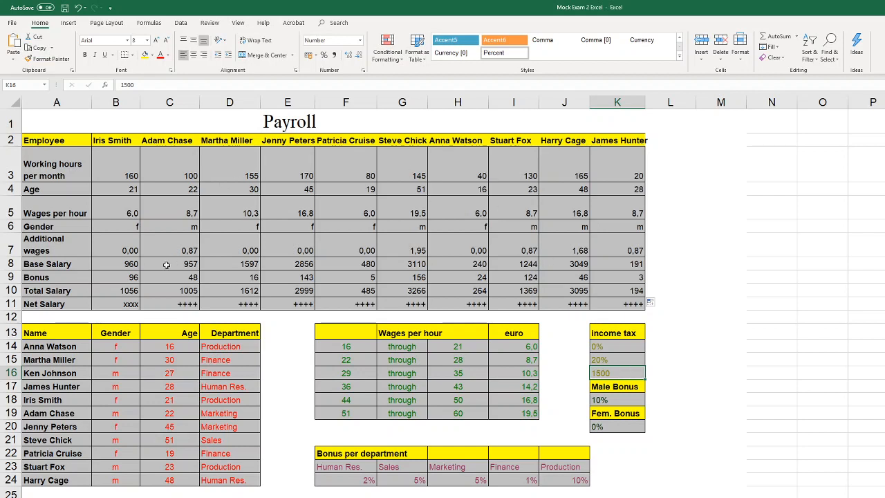
Start an IF formula in B11 that tests whether the total salary B10 is greater than the income tax threshold K16
click(131, 304)
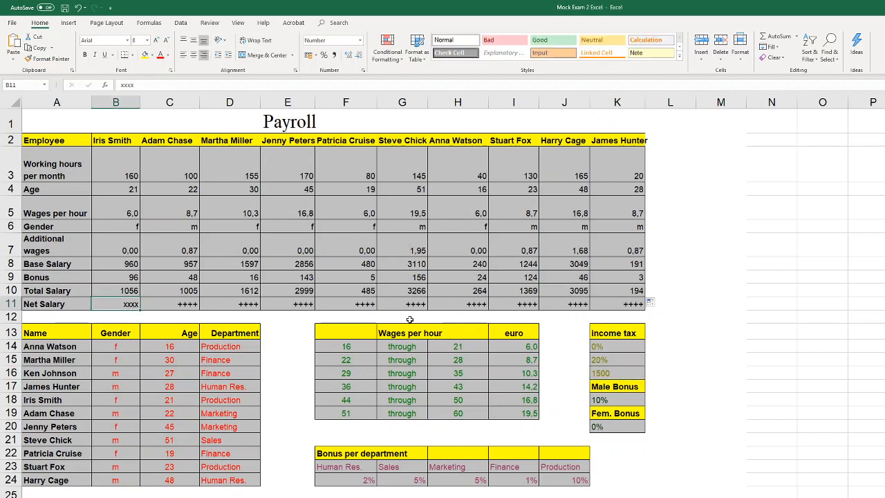
text(=if)
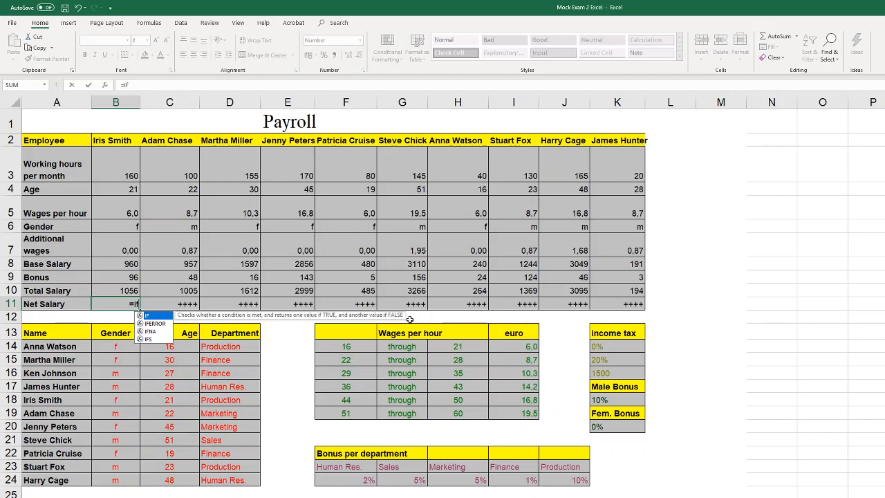
text(()
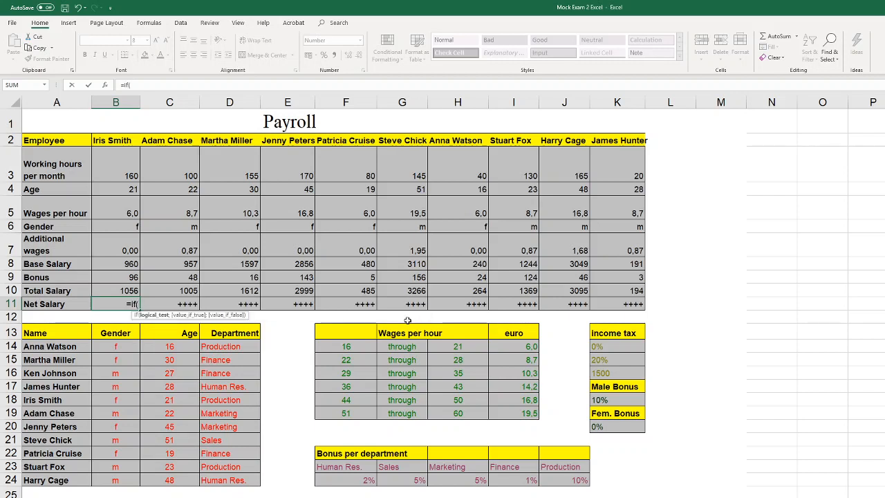
click(132, 290)
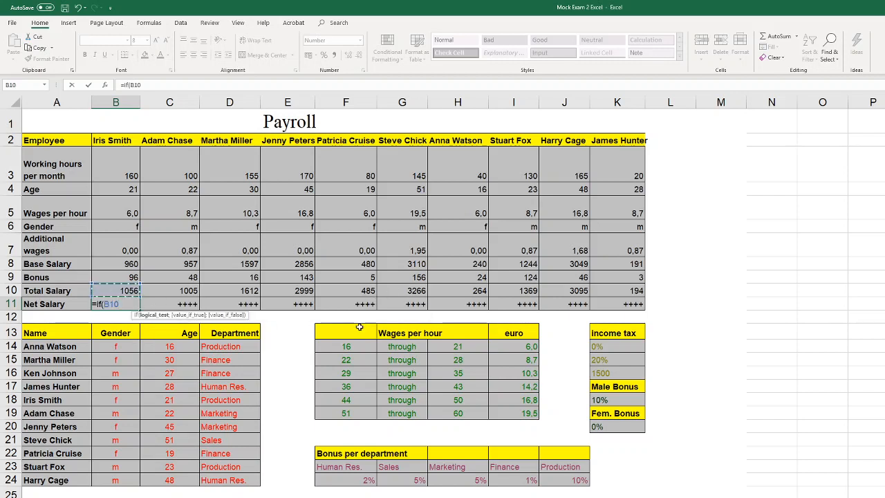
text(>)
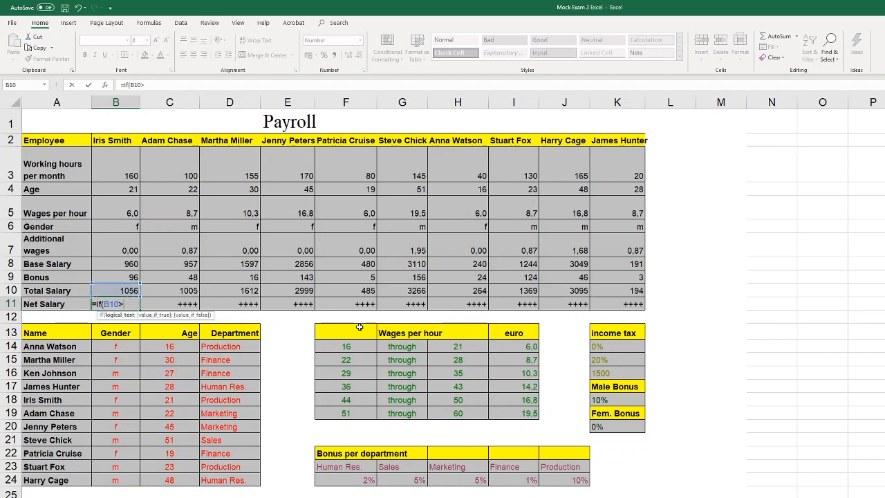
click(626, 372)
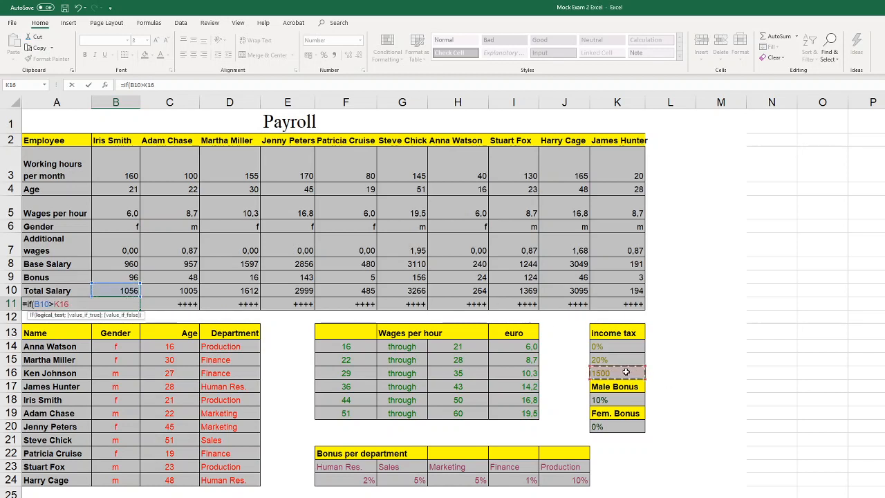
Complete the IF in B11 with tax rate K15 as the true value and K14 as the false value
text(;)
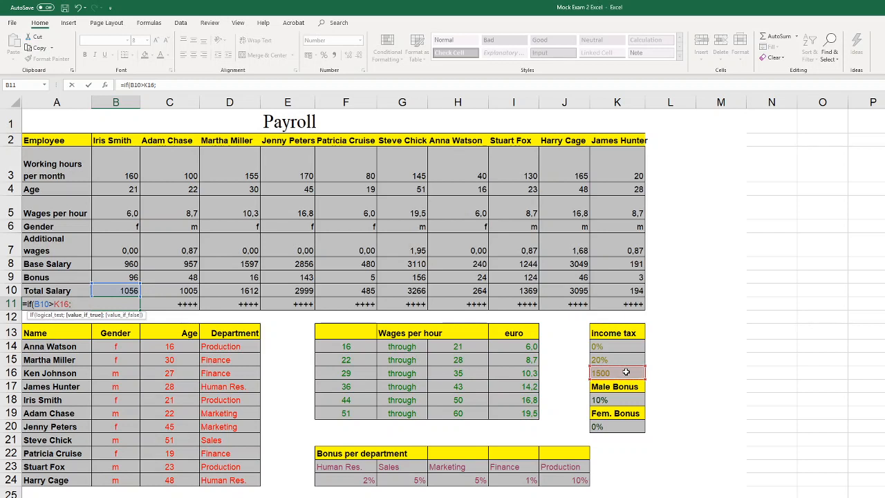
click(623, 359)
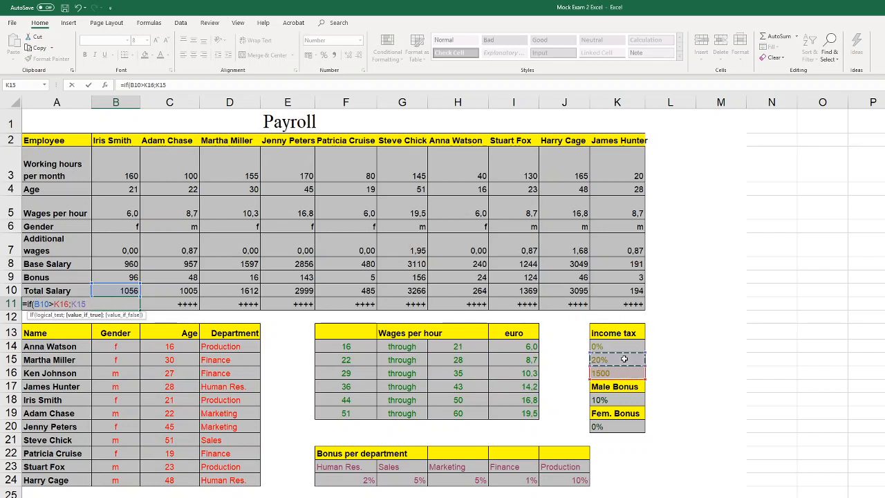
text(;)
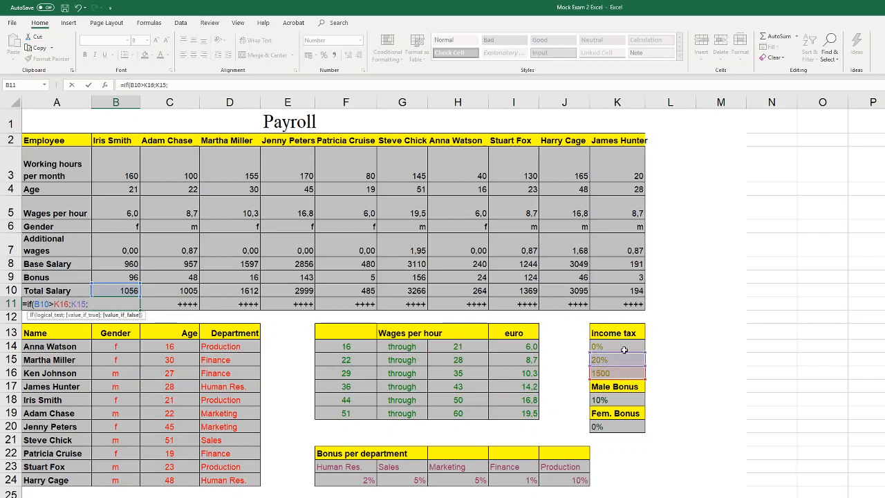
click(625, 345)
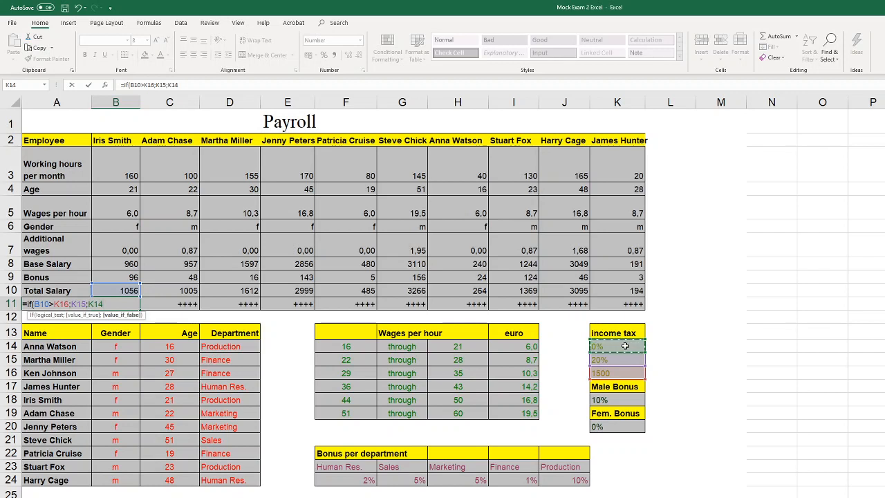
text())
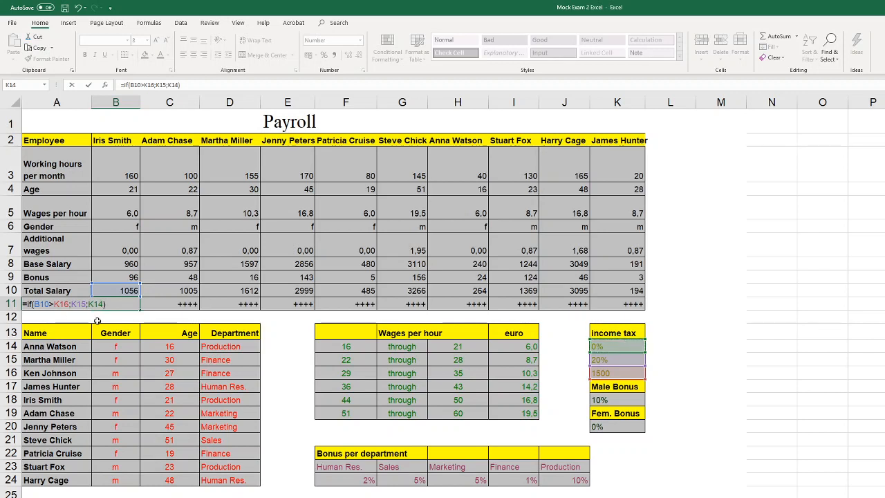
Lock the columns of the tax references in the B11 formula as $K16, $K15 and $K14 and enter the formula
click(60, 304)
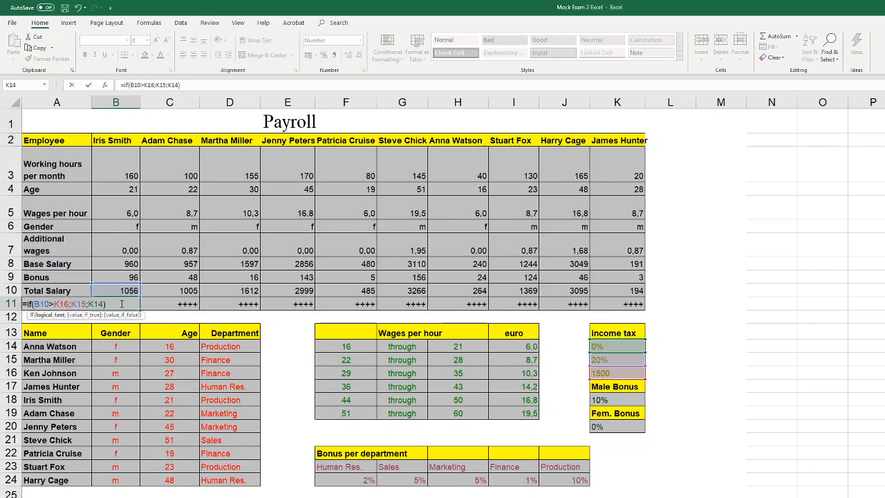
key(F4)
key(F4)
key(F4)
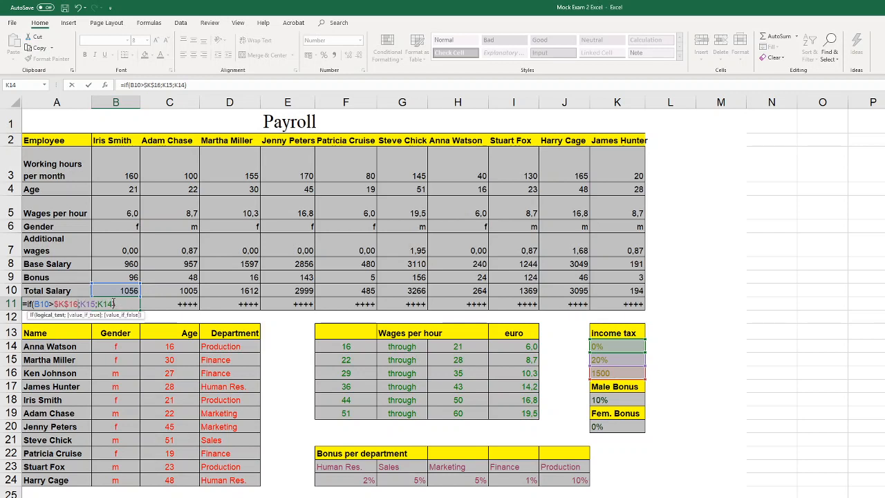
click(85, 304)
key(F4)
key(F4)
key(F4)
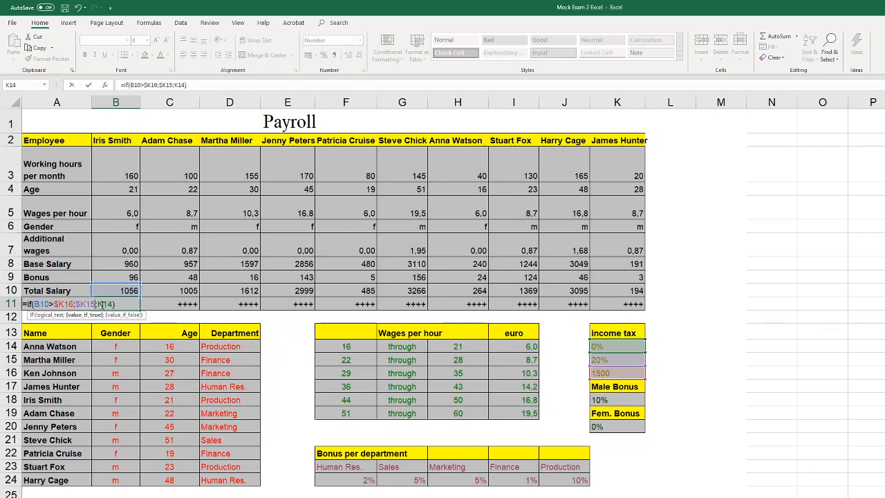
click(107, 305)
key(F4)
key(F4)
key(F4)
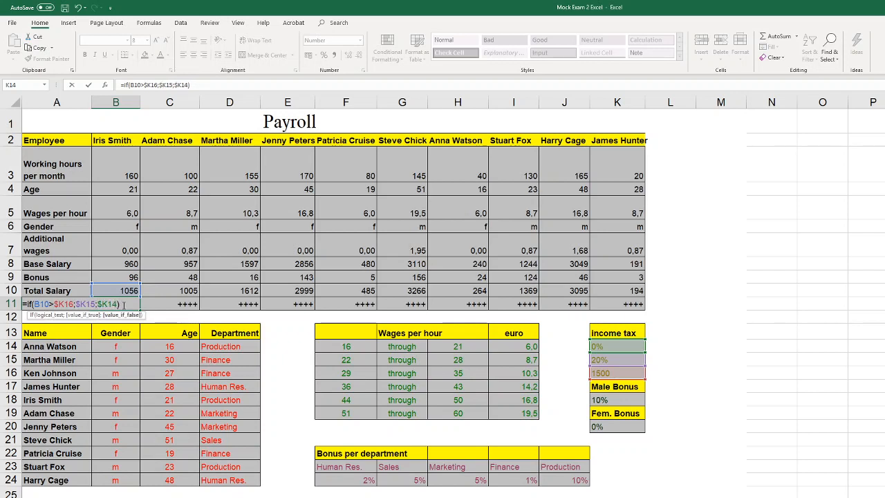
click(124, 304)
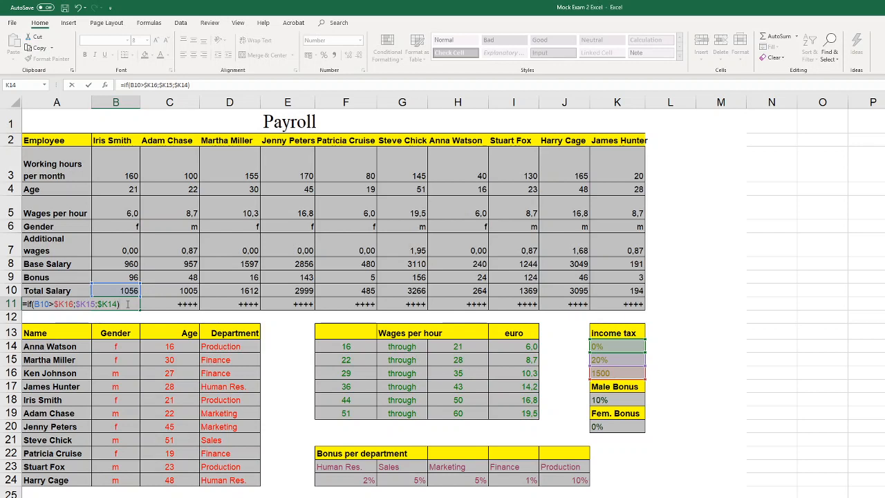
key(ctrl+Return)
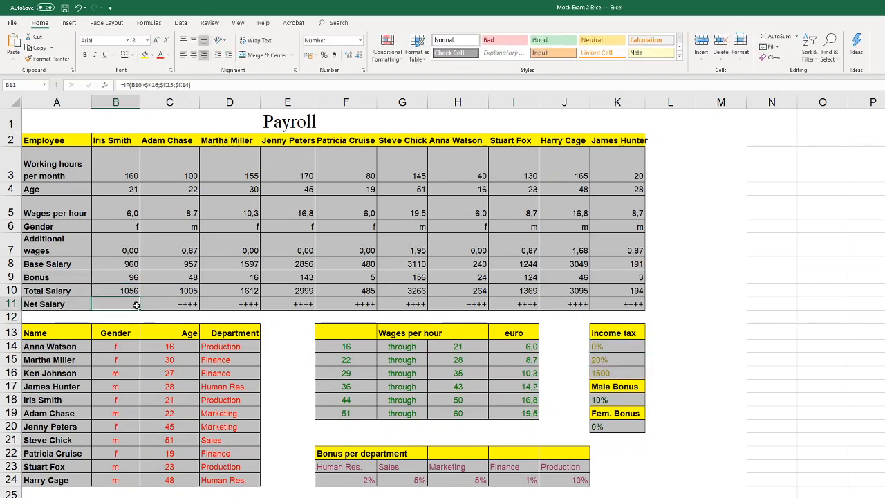
Extend the B11 formula to =B10-IF(B10>$K16;$K15;$K14)*B10 so it subtracts the income tax from the total salary
double_click(137, 305)
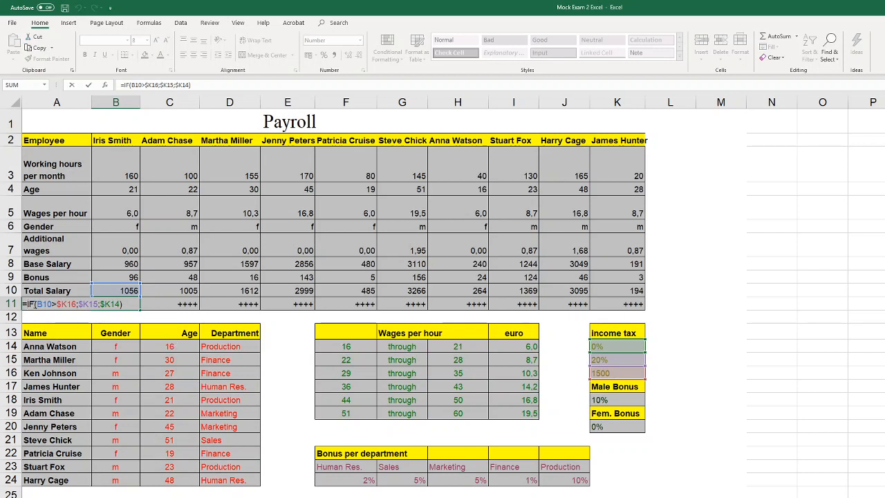
click(130, 291)
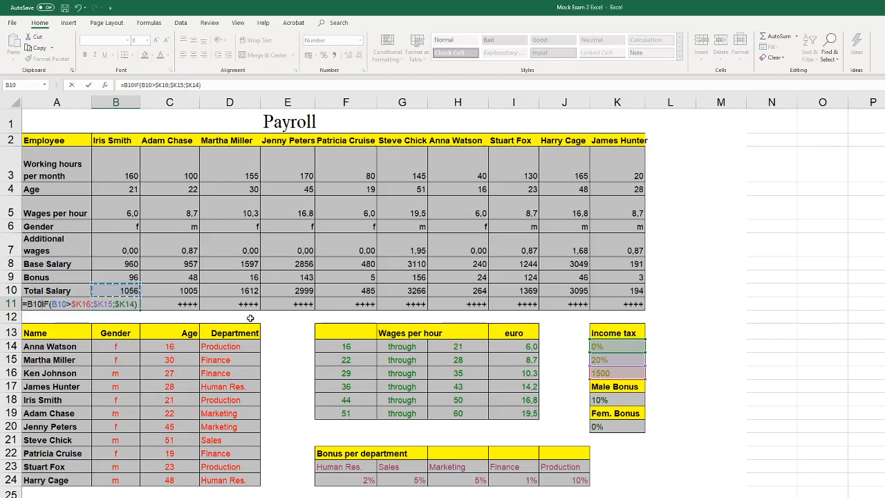
text(-)
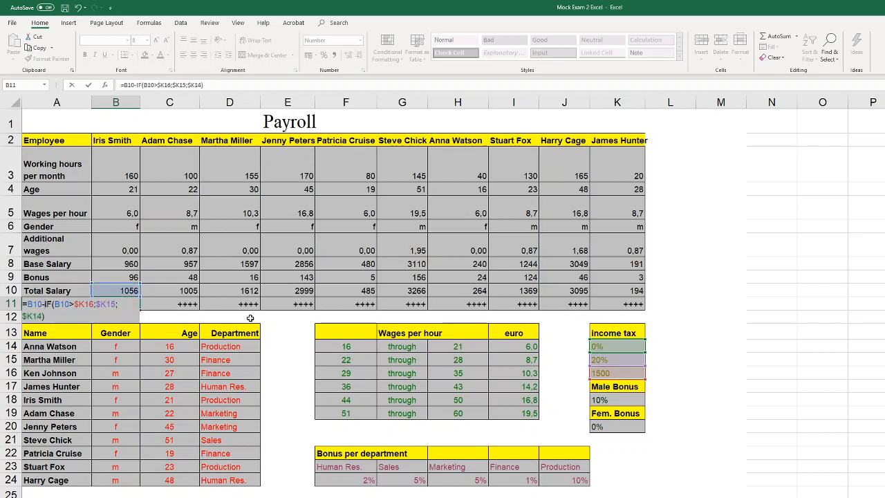
click(81, 314)
click(118, 290)
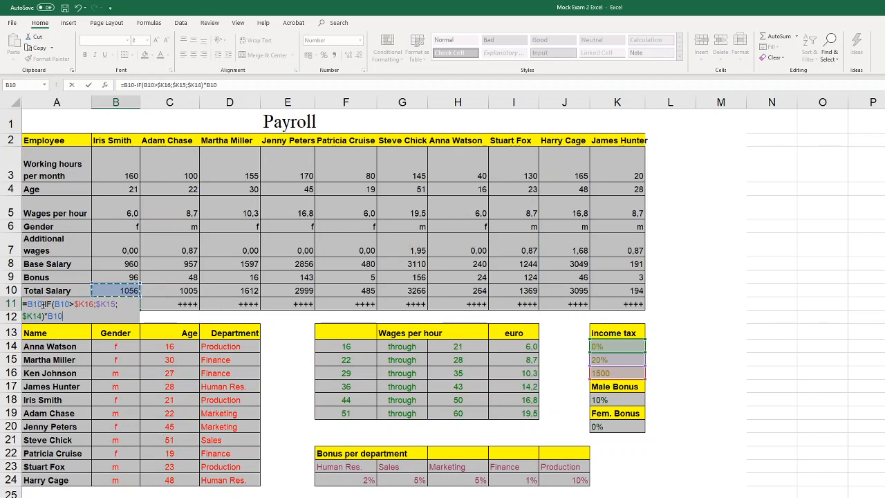
click(95, 304)
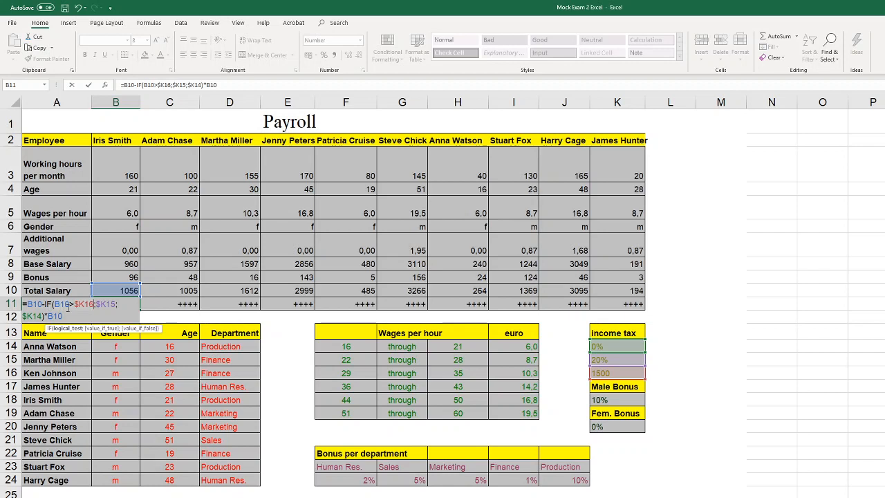
click(72, 316)
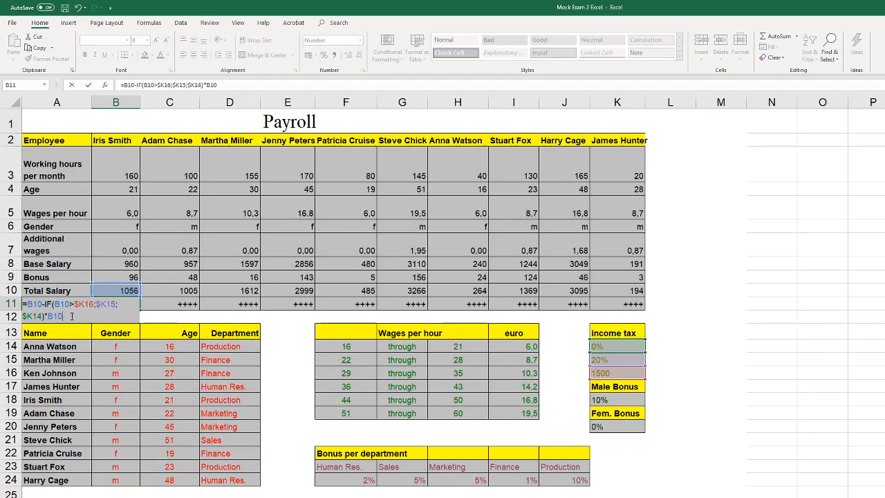
key(Return)
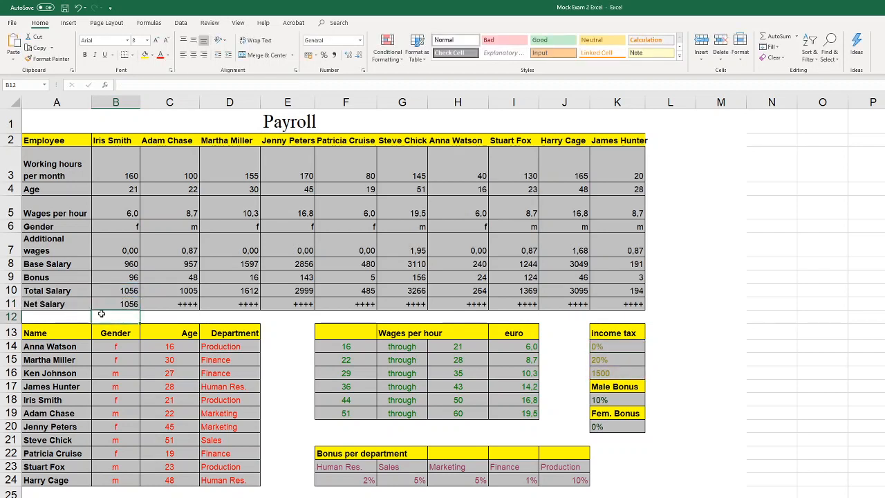
Fill the net salary formula from B11 across the row to K11
click(128, 302)
click(130, 291)
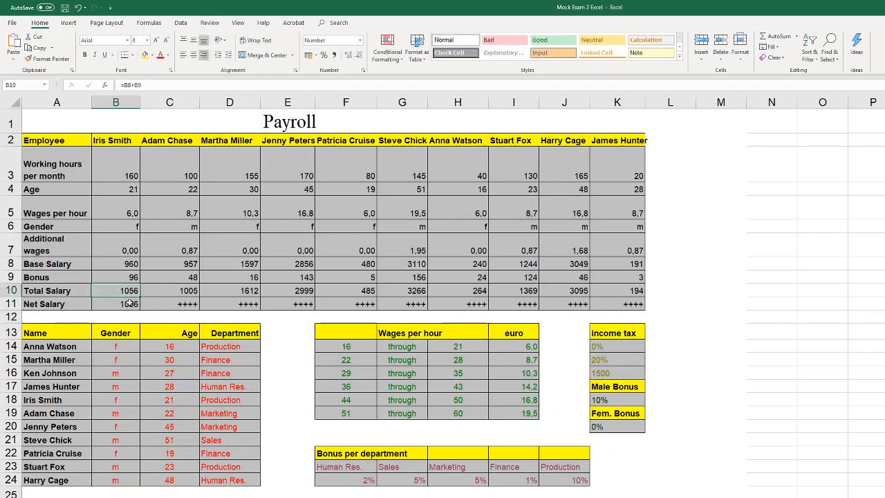
click(129, 303)
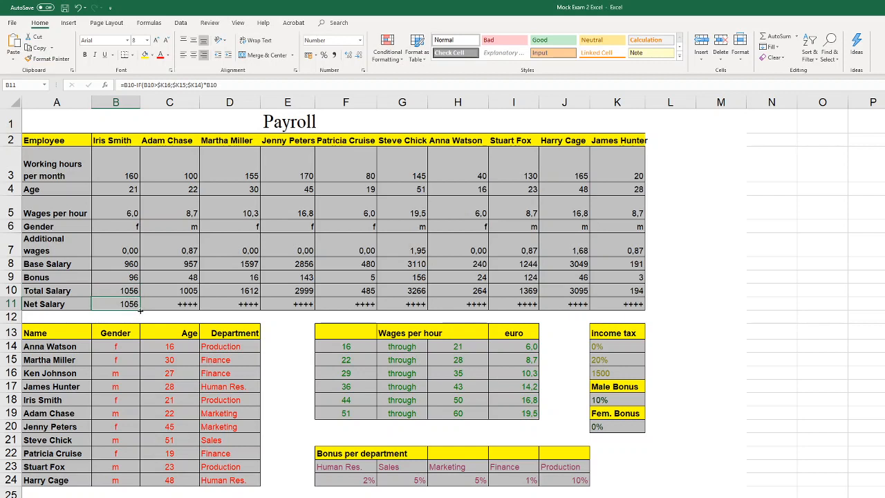
drag(141, 311, 631, 303)
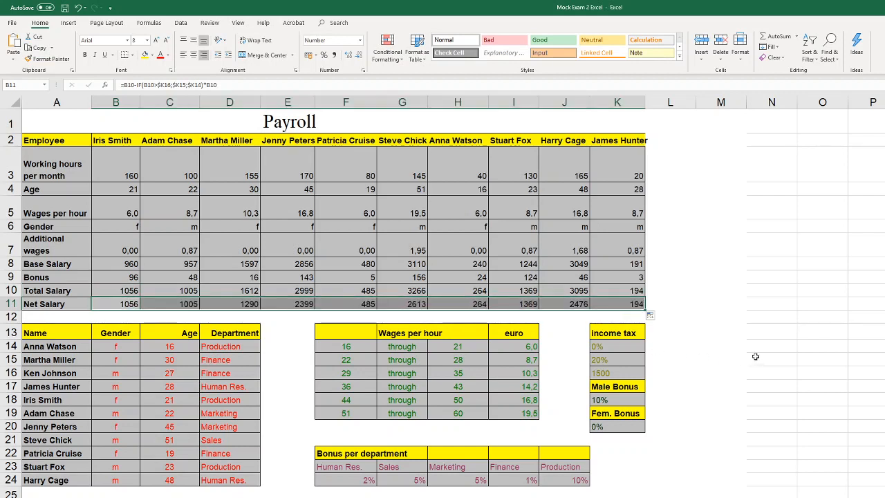
click(694, 305)
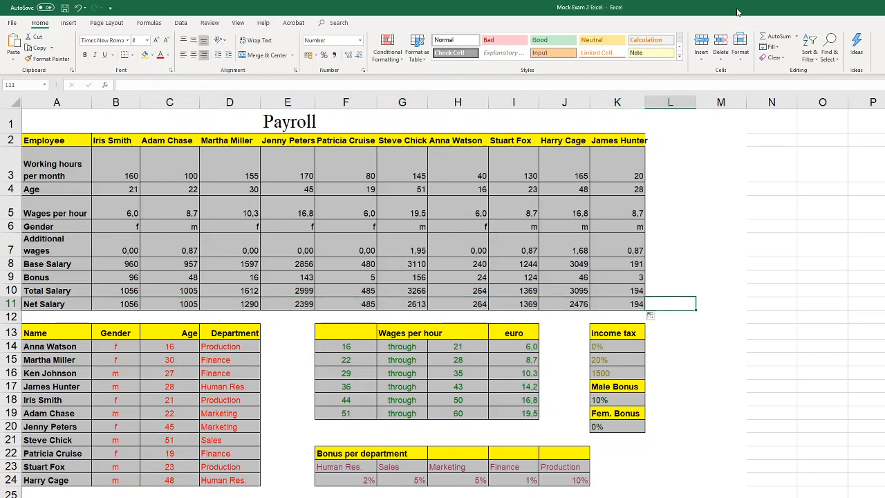
Arrange the Mock Exam 2 Excel and Answers Mock Exam 2 Excel advanced workbooks side by side, with the answers' payroll sheet displayed
key(super+Left)
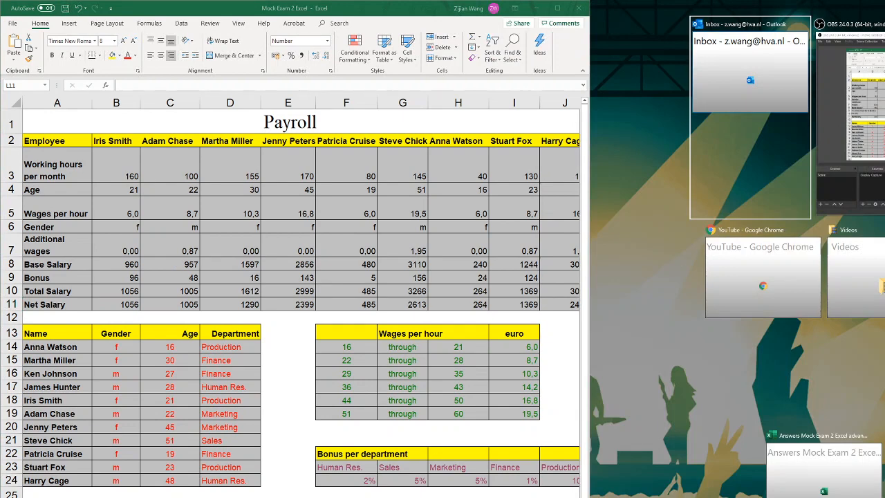
key(Escape)
key(alt+Tab)
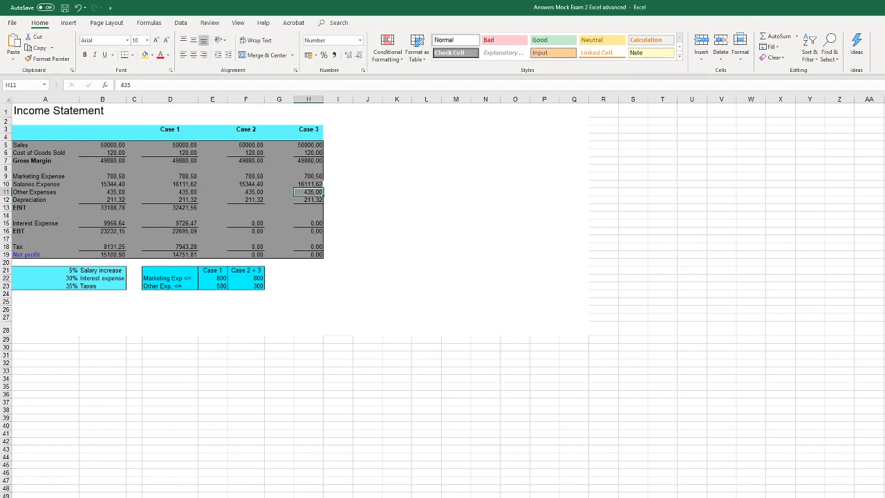
key(ctrl+Page_Up)
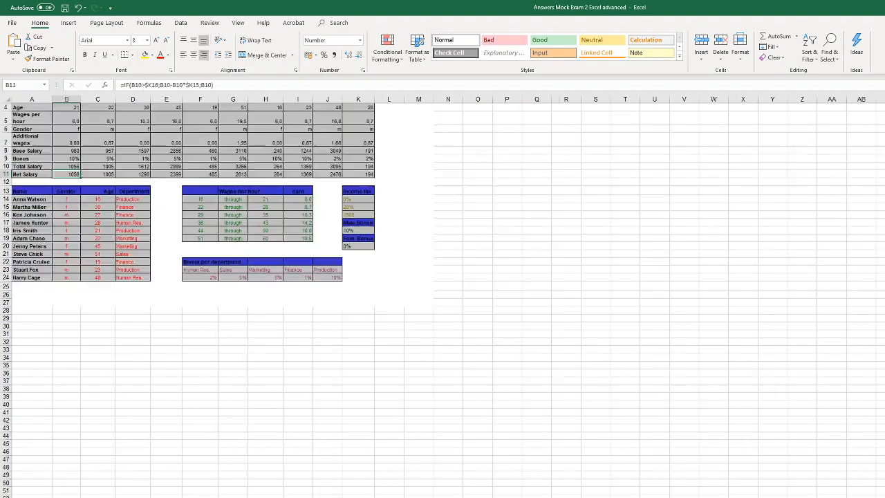
double_click(687, 7)
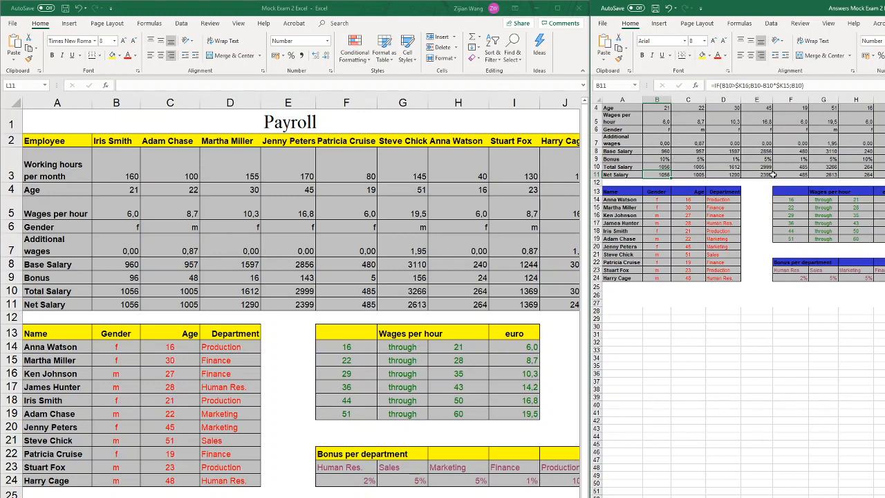
Compare the net salary and bonus formulas in the answers workbook with the completed payroll sheet, including B9 in both
click(811, 175)
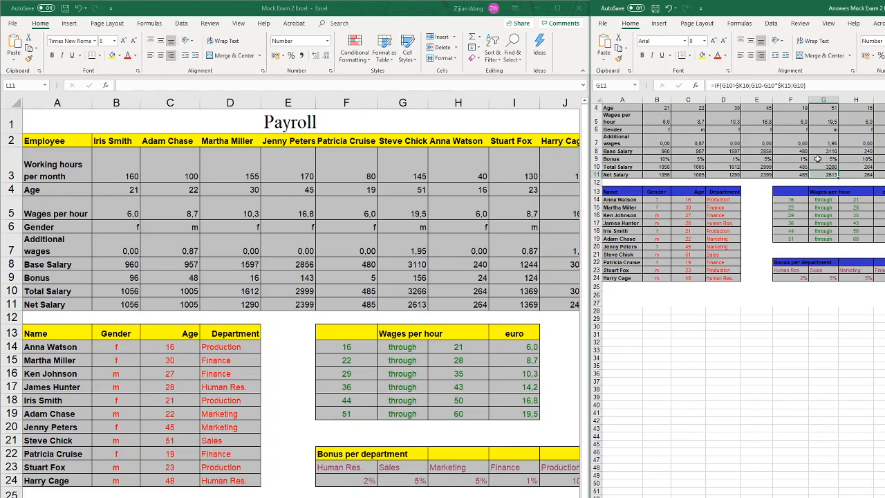
click(668, 158)
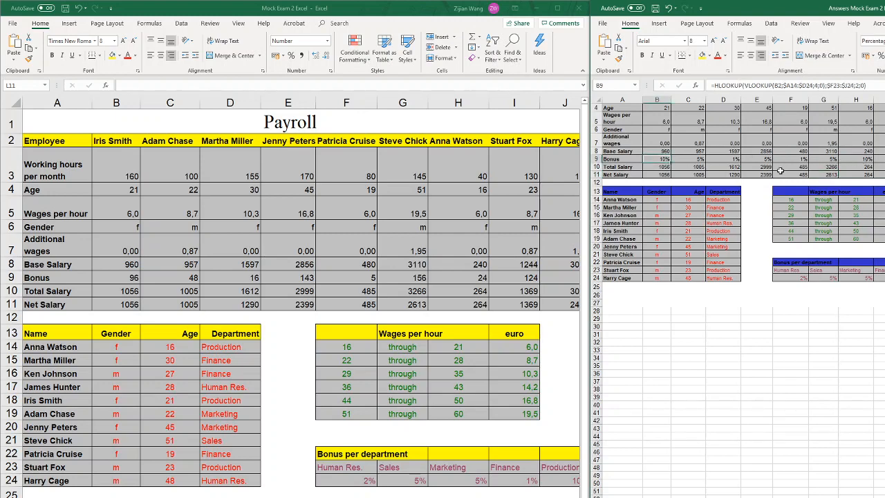
click(135, 278)
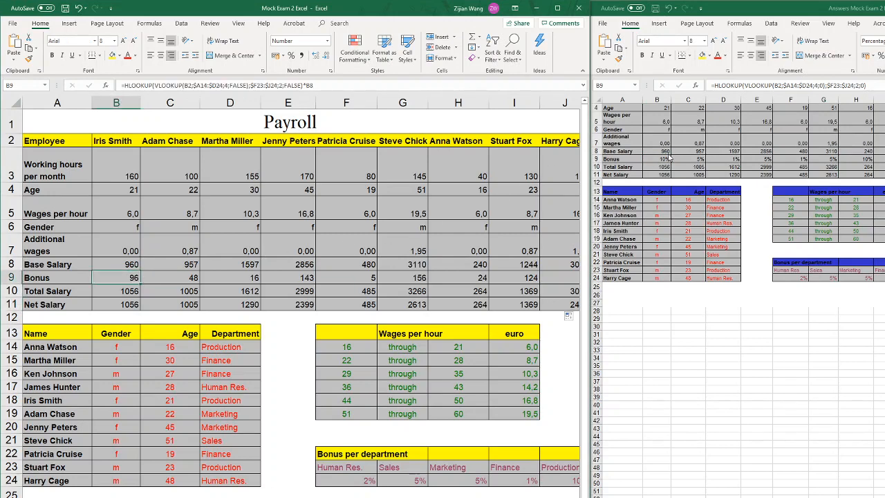
Recheck bonus cell B9 in both workbooks, examining the payroll sheet's nested HLOOKUP formula and how total salary in B10 uses it
click(668, 158)
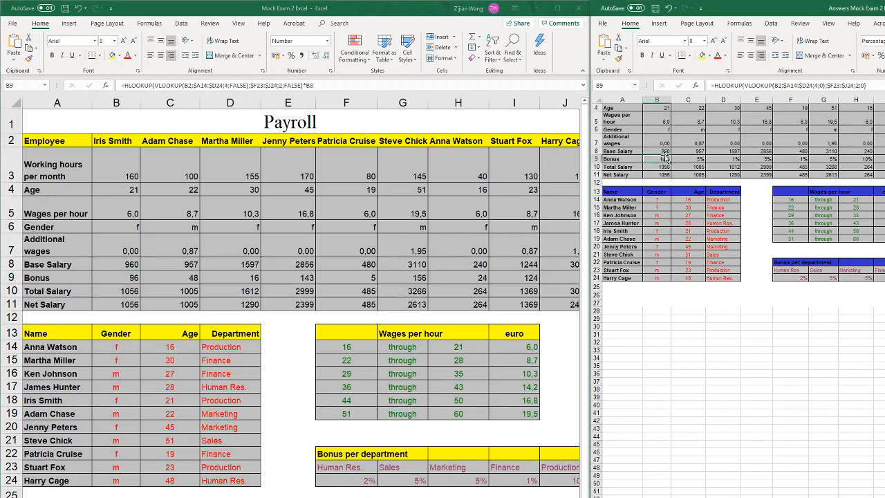
click(134, 279)
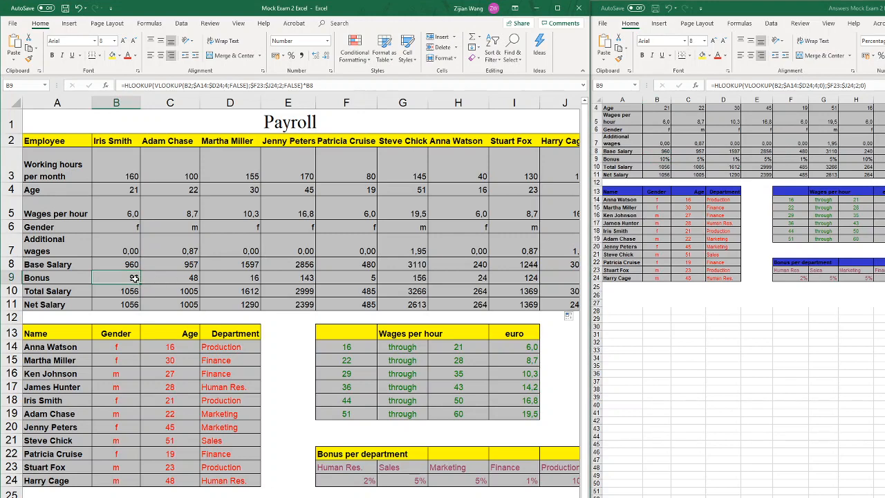
key(Down)
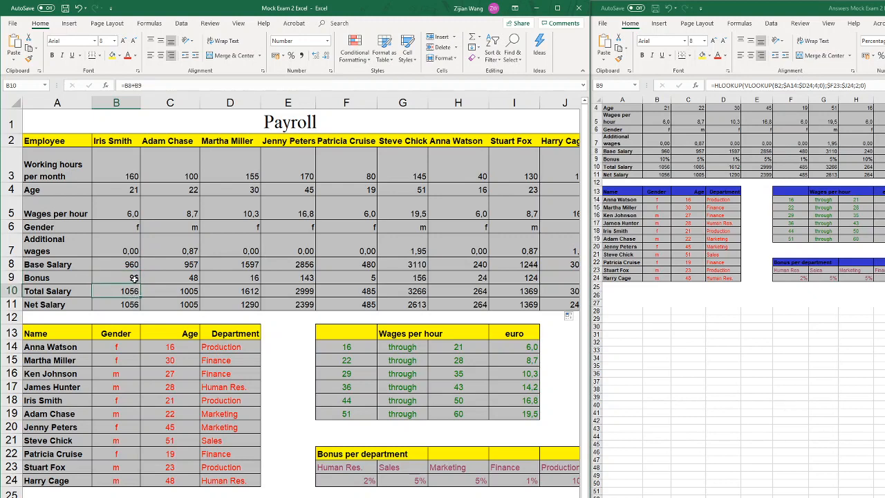
click(135, 277)
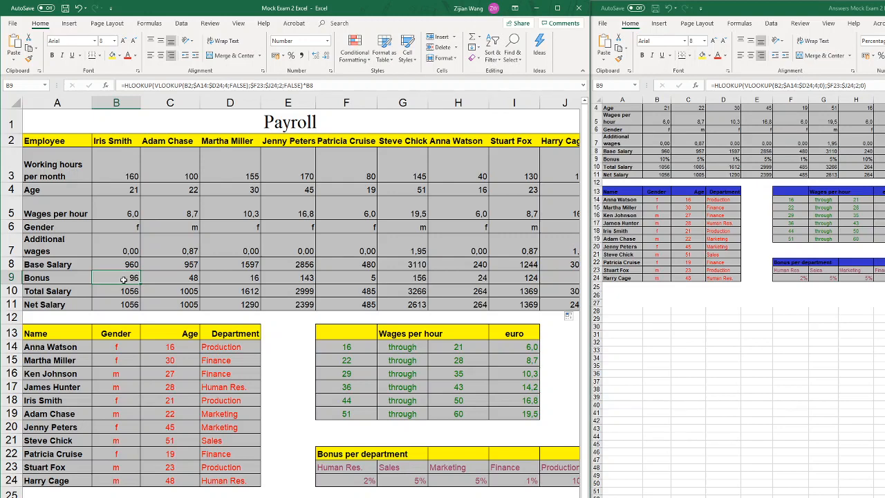
double_click(124, 279)
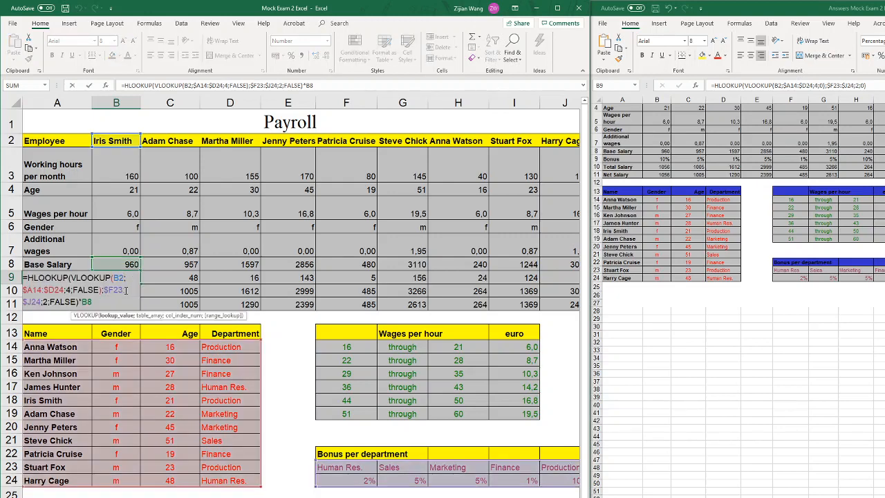
click(72, 277)
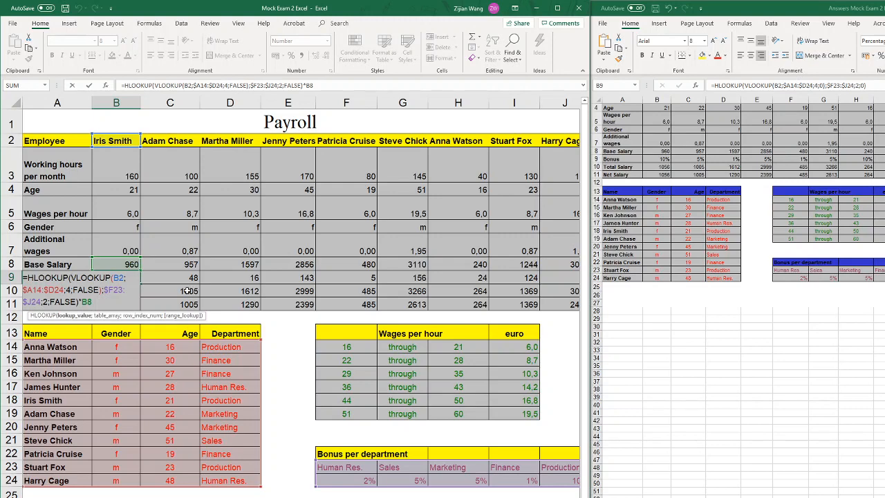
key(Return)
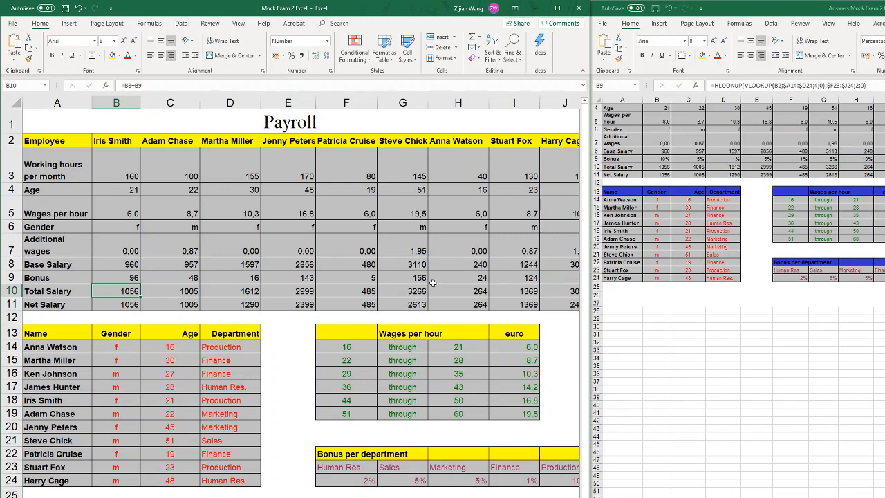
click(130, 278)
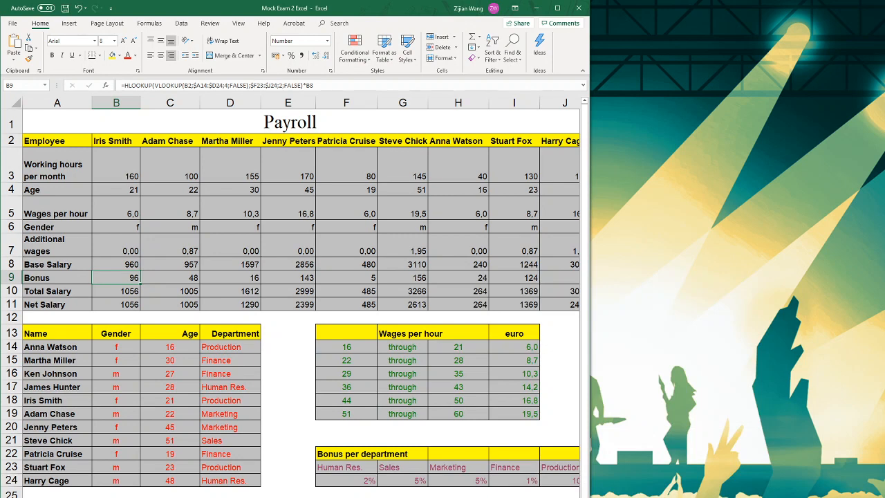
Display the Income Statement sheet and look over its whole area, A1:J28
key(ctrl+Page_Down)
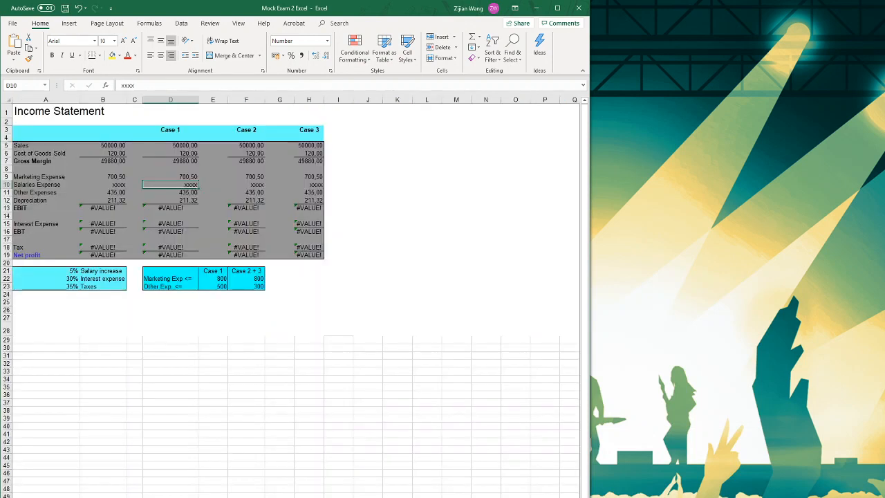
scroll(290, 297, up, 4)
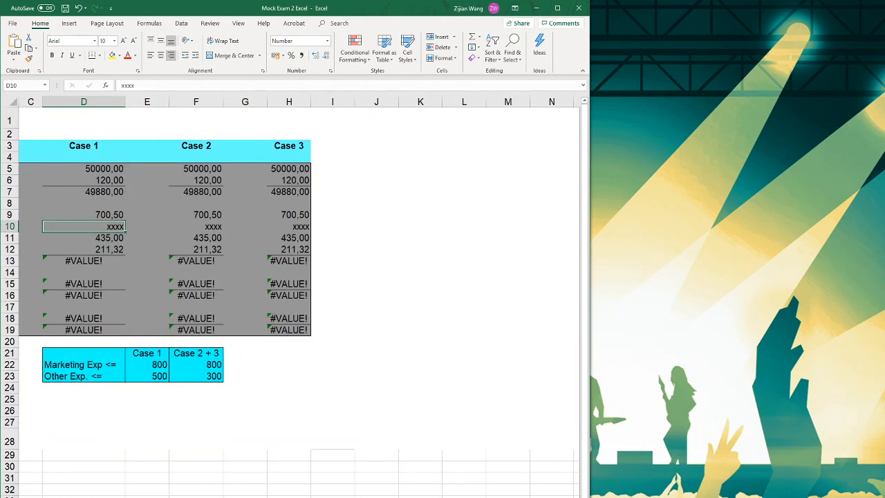
scroll(236, 246, left, 2)
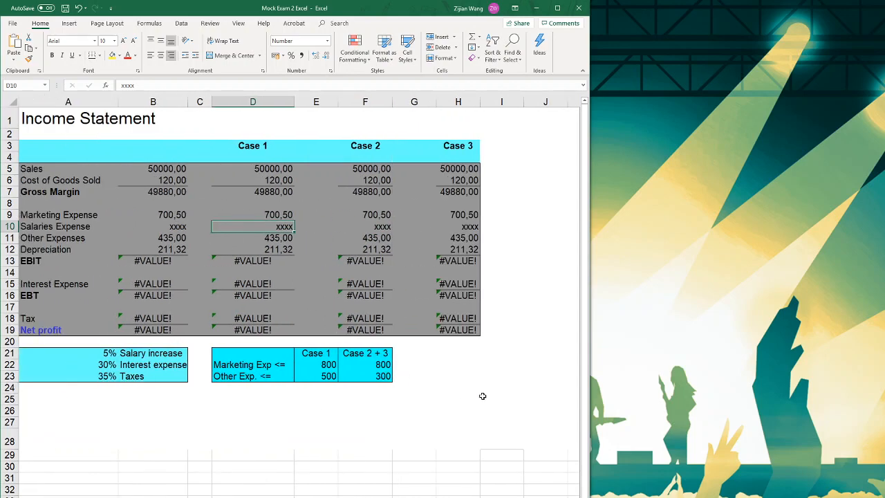
drag(527, 439, 21, 117)
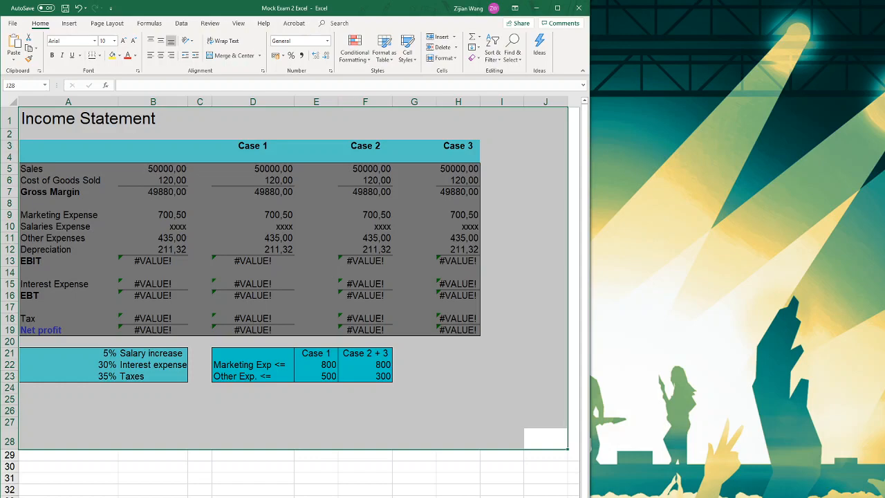
Return to the Payroll sheet, maximize the workbook window, and look over the range A1:L25
key(ctrl+Page_Up)
click(562, 7)
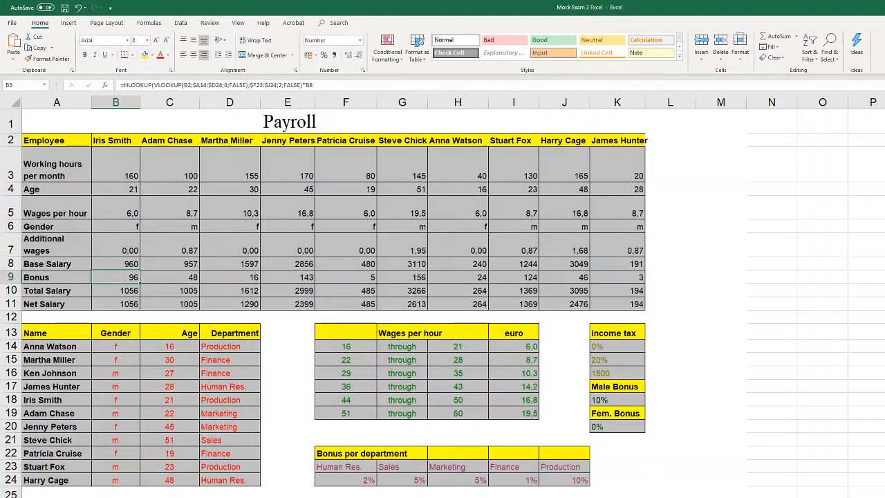
drag(672, 493, 5, 123)
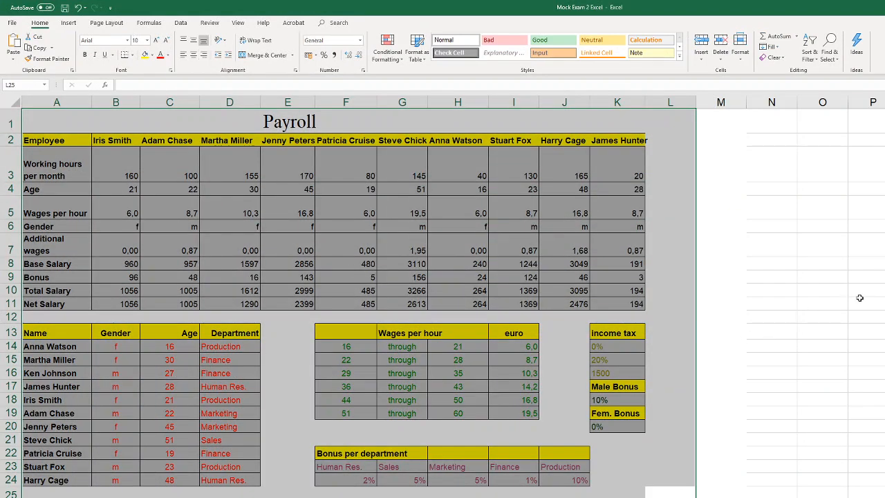
click(681, 417)
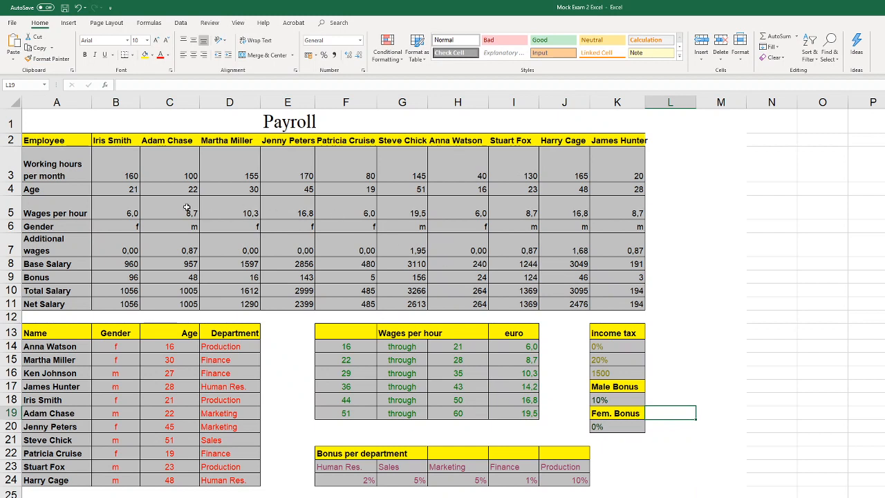
Review the age formula in B4, the base salary and bonus formulas in B8 and B9, and the income tax parameters in K14:K16
click(130, 190)
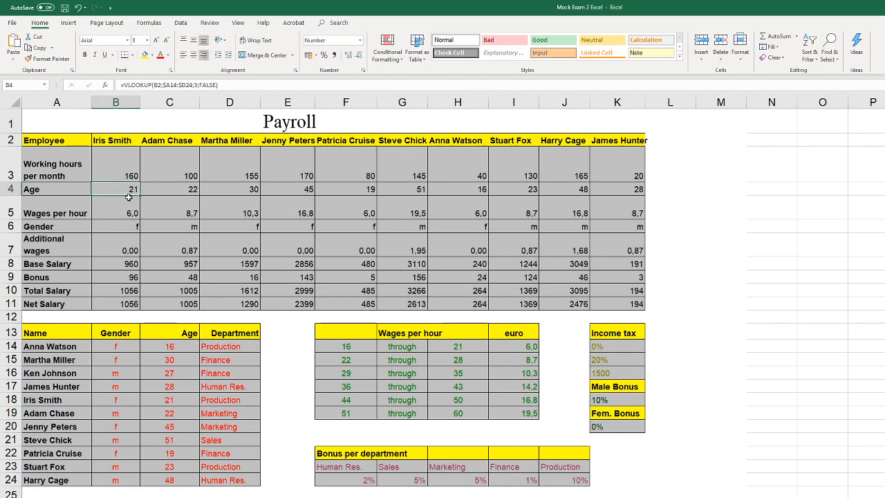
click(129, 266)
click(127, 276)
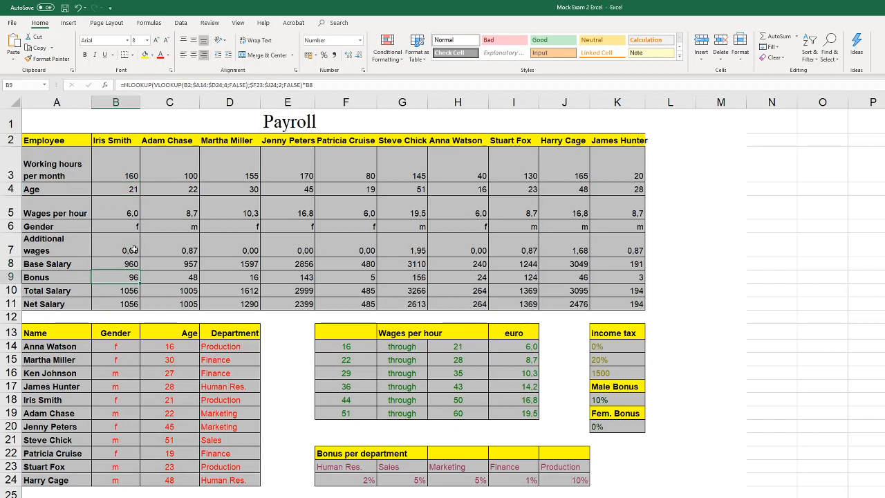
drag(607, 373, 615, 347)
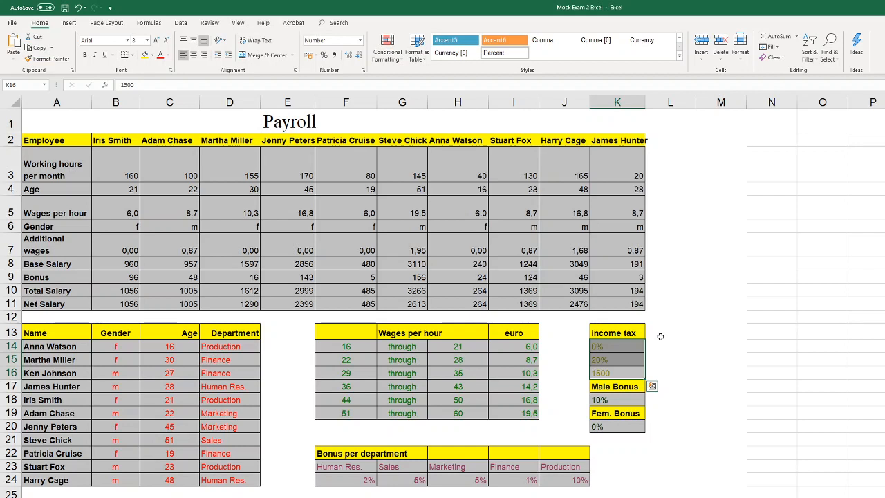
click(687, 493)
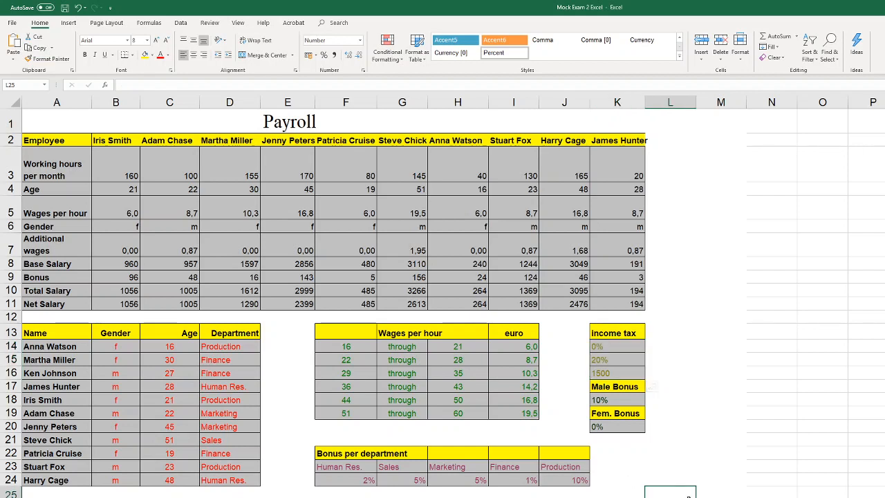